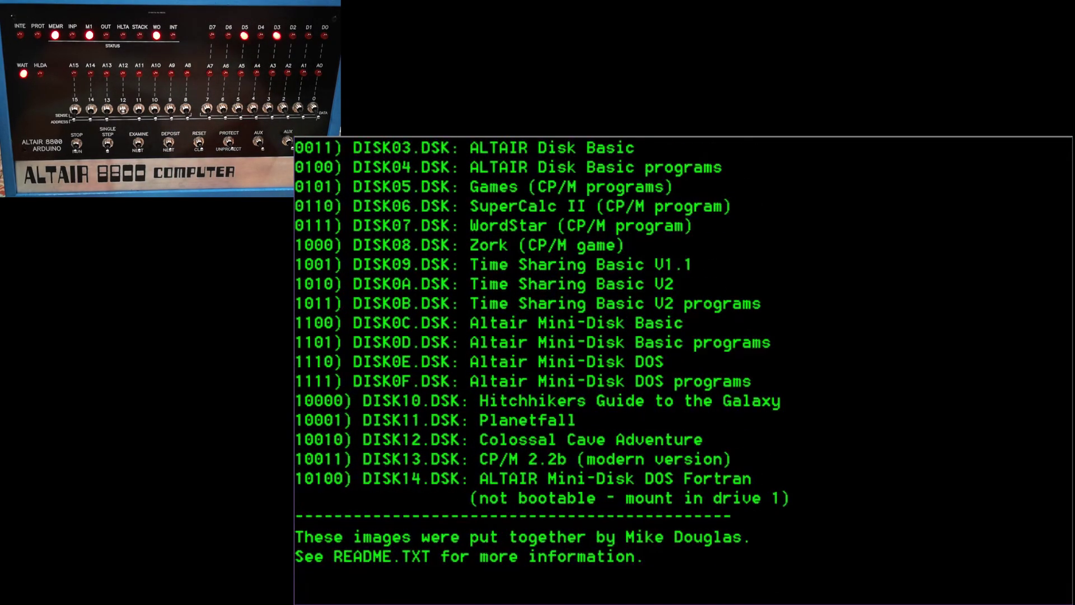
# Scroll back through the terminal to review the CP/M boot with DISK01 and DISK06 mounted
pyautogui.scroll(4, 682, 369)
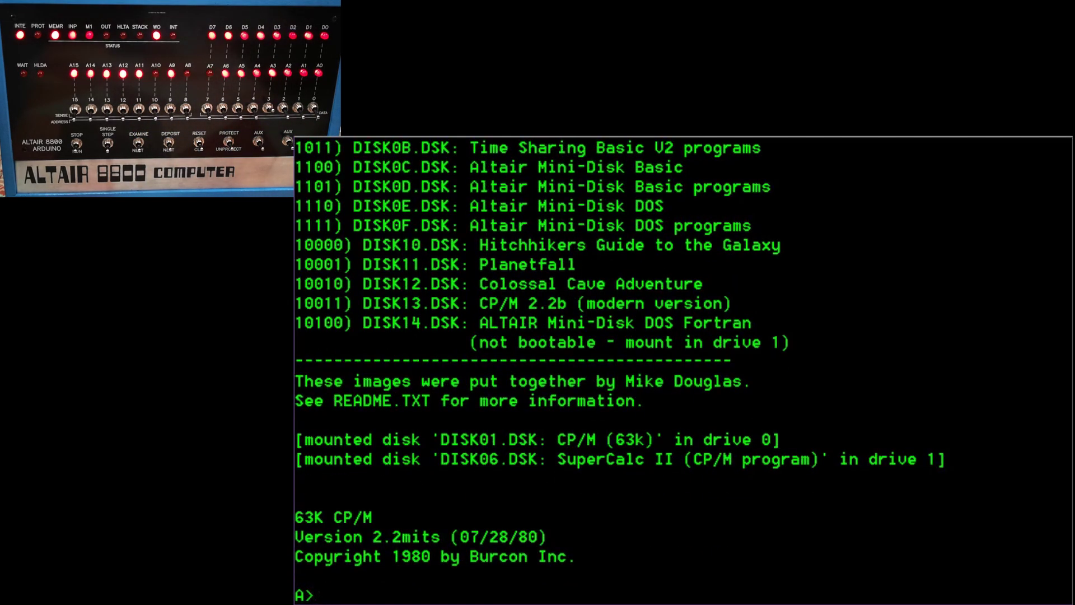
# List drive A's files, switch to B: and list it, then launch SuperCalc2 with sc2
pyautogui.write('dir')
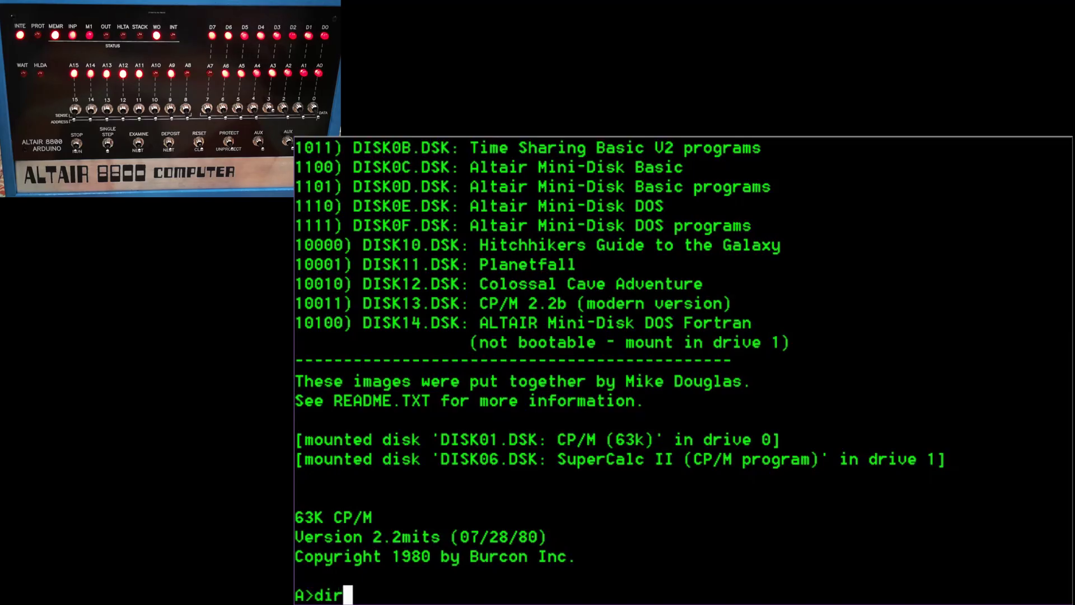
pyautogui.press('Return')
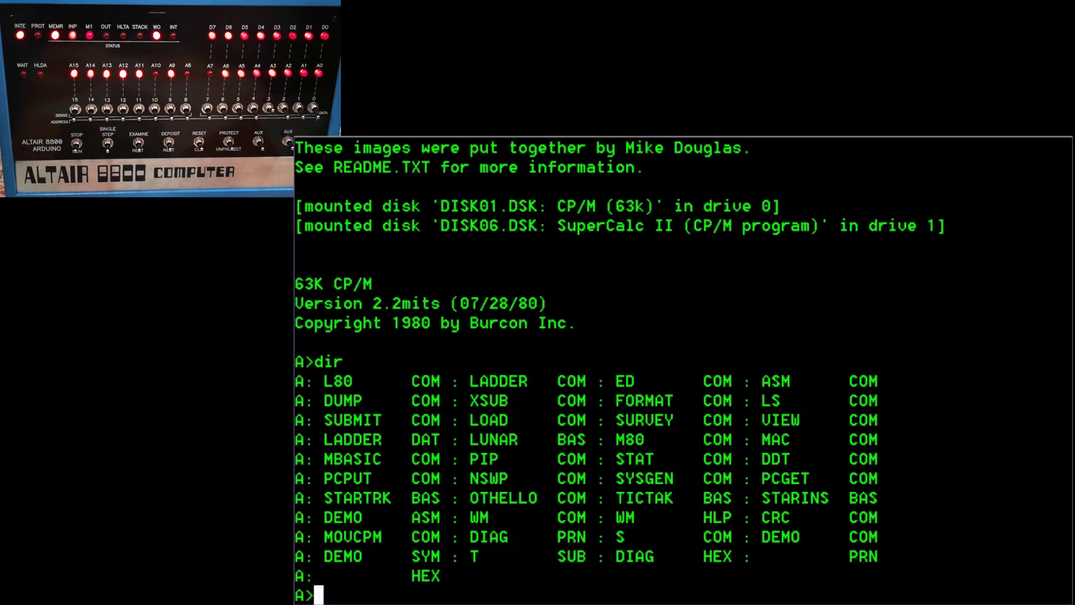
pyautogui.write('b:')
pyautogui.press('Return')
pyautogui.write('dir')
pyautogui.press('Return')
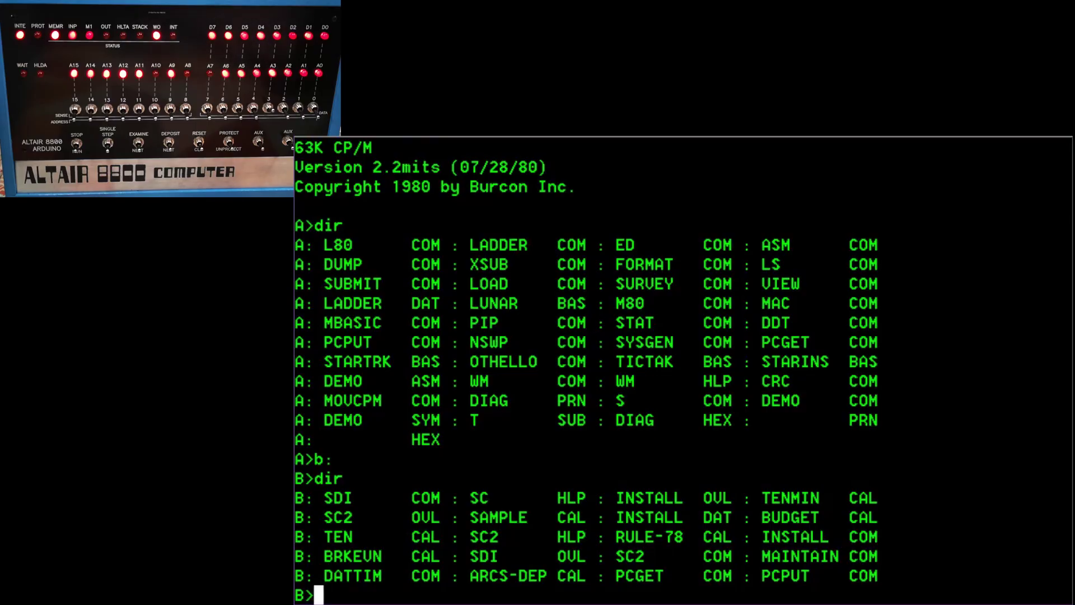
pyautogui.write('sc2')
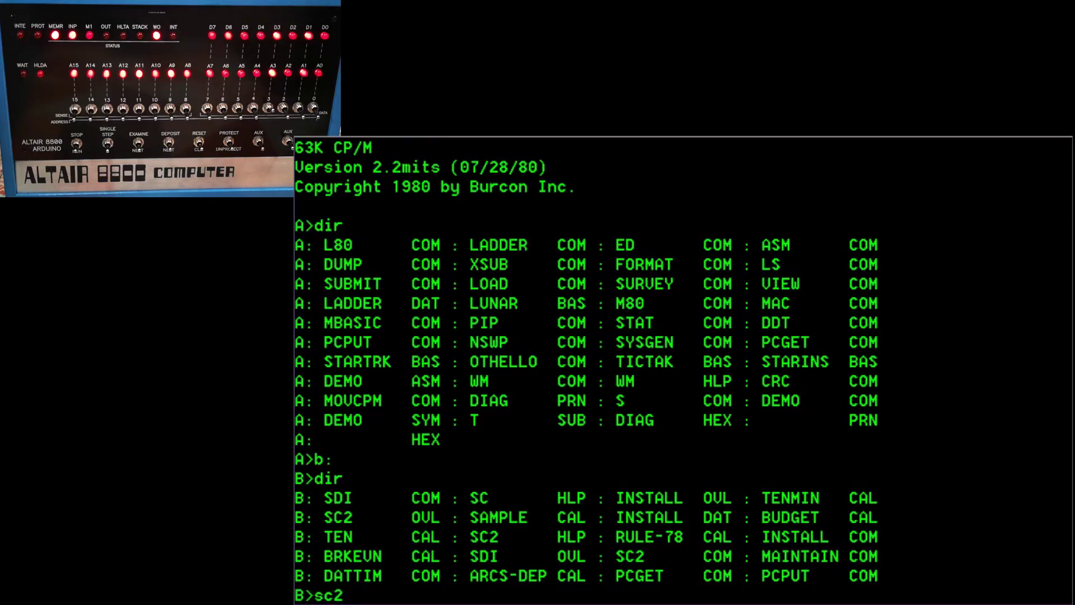
pyautogui.press('Return')
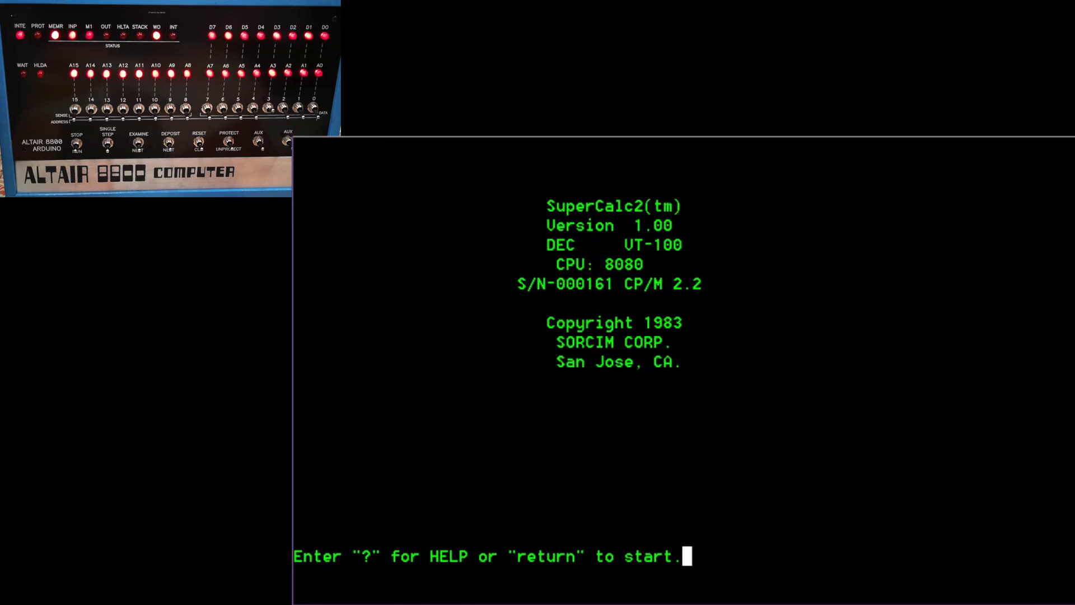
# Page through the SuperCalc2 welcome help screens until the empty grid at A1 appears
pyautogui.press('Return')
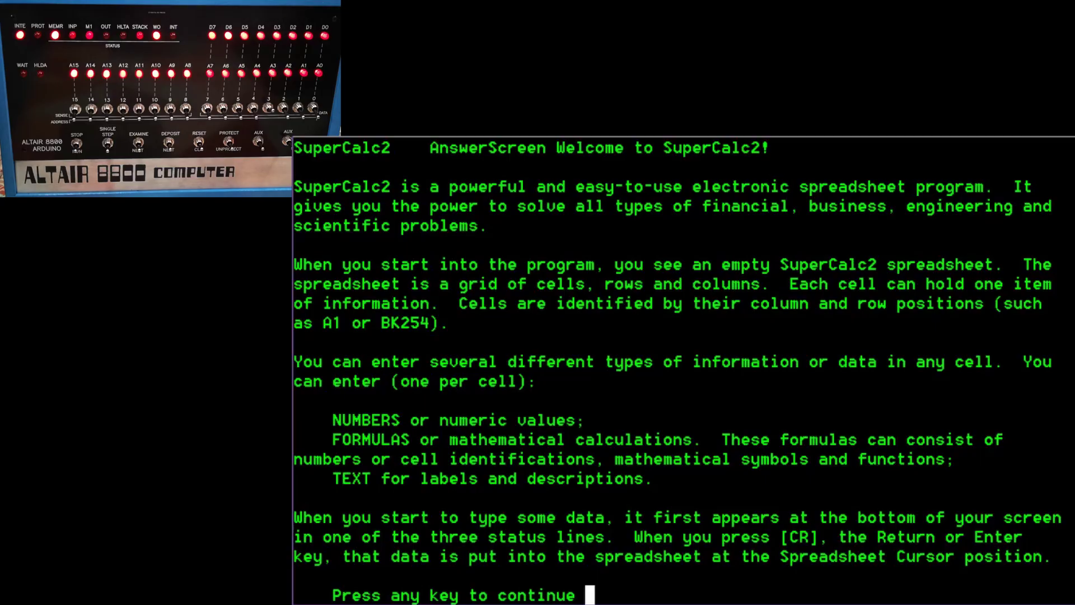
pyautogui.press('Return')
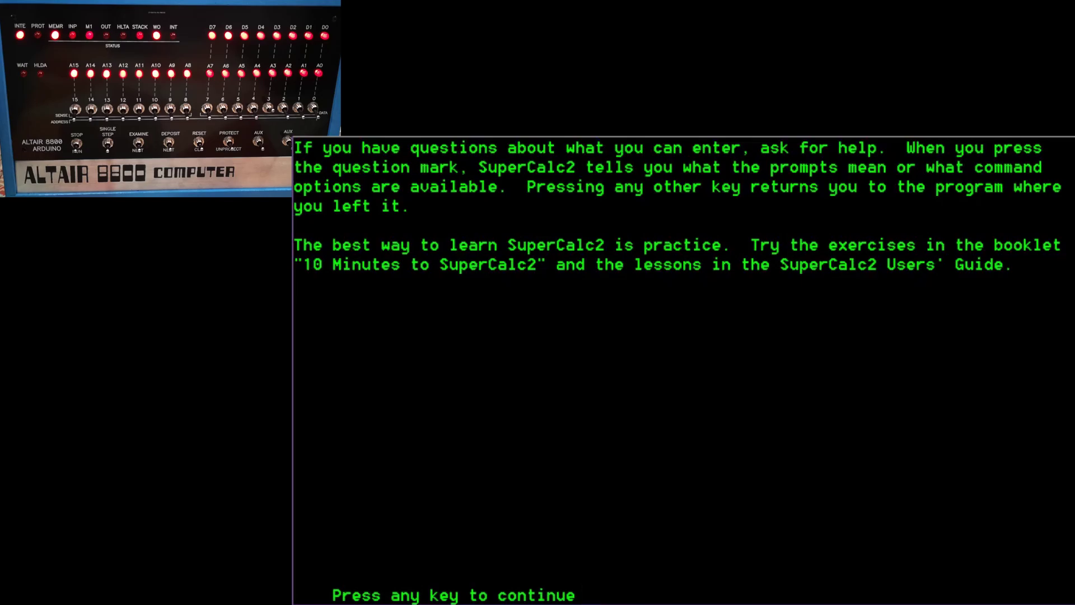
pyautogui.press('Return')
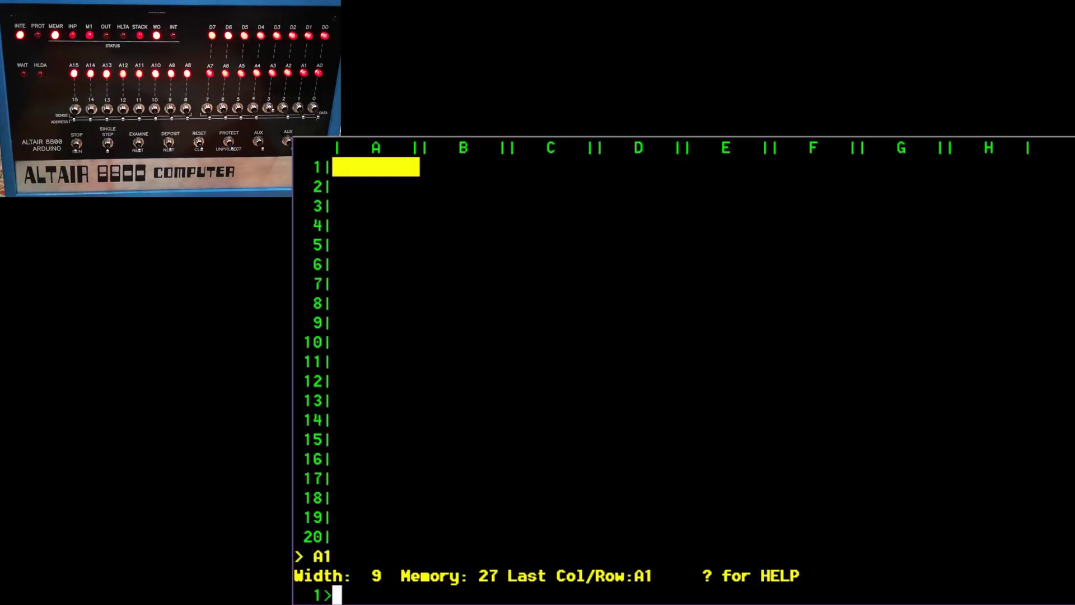
pyautogui.press('?')
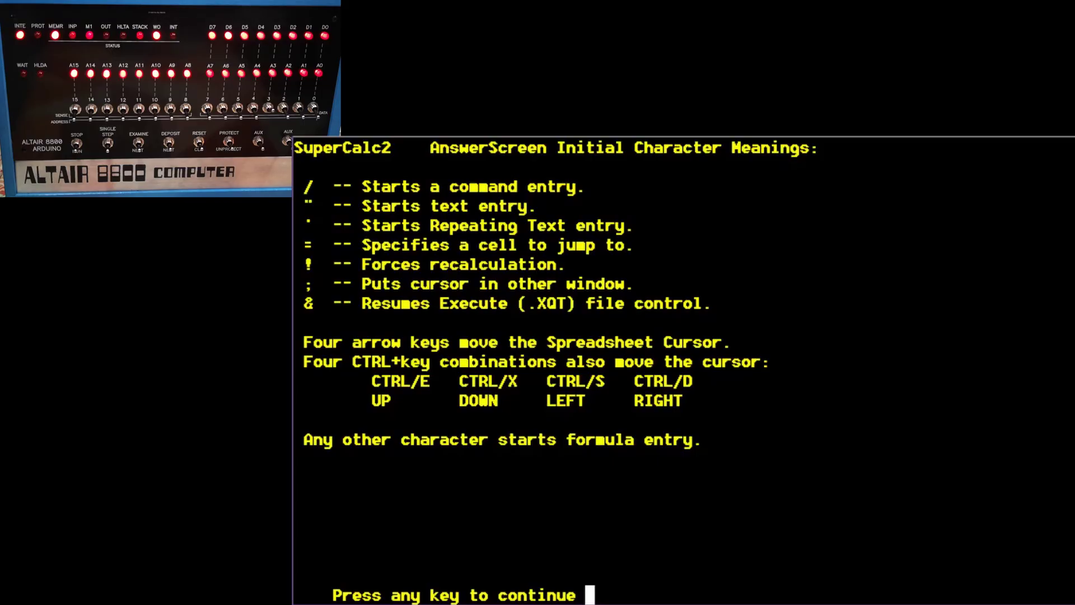
pyautogui.press('space')
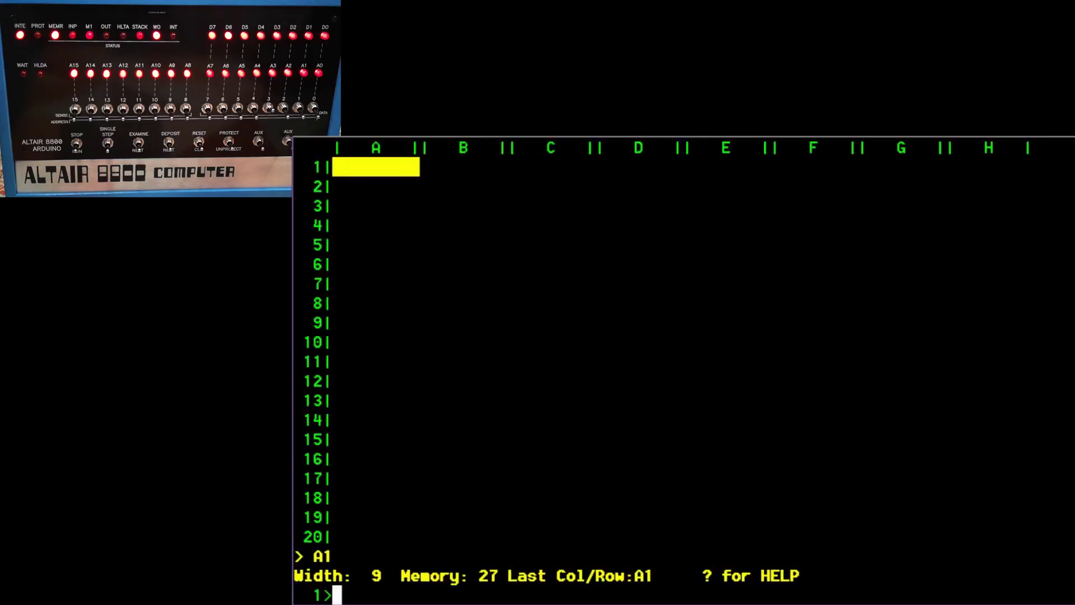
pyautogui.press('Down')
pyautogui.press('Down')
# Navigate along row 3 to cell C3 and enter the value 1
pyautogui.press('Right')
pyautogui.press('Right')
pyautogui.press('Right')
pyautogui.press('Right')
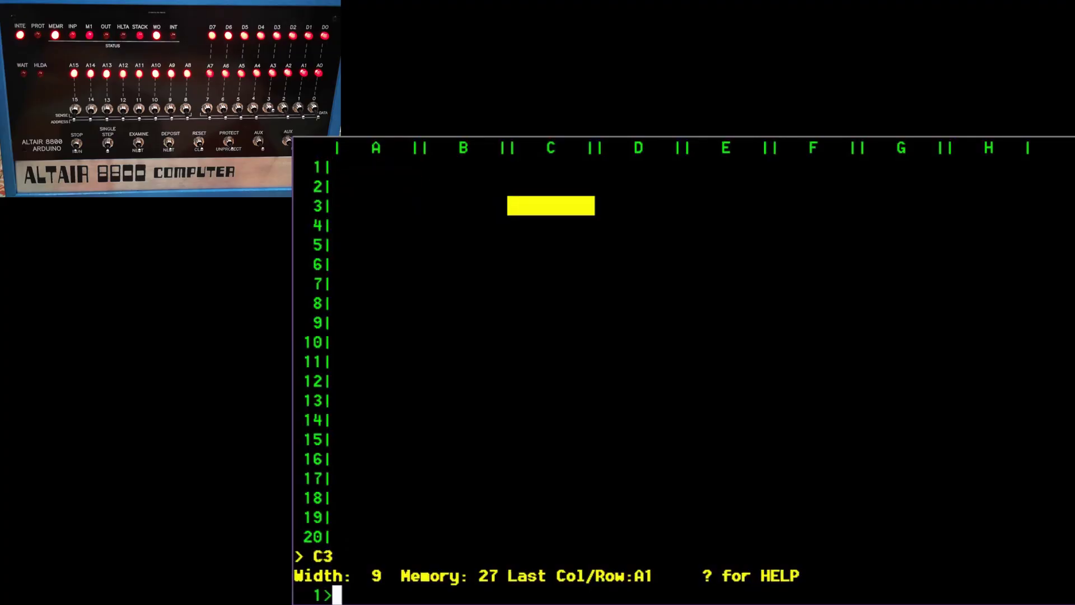
pyautogui.press('Left')
pyautogui.press('Left')
pyautogui.press('Up')
pyautogui.press('Down')
pyautogui.press('Left')
pyautogui.press('Left')
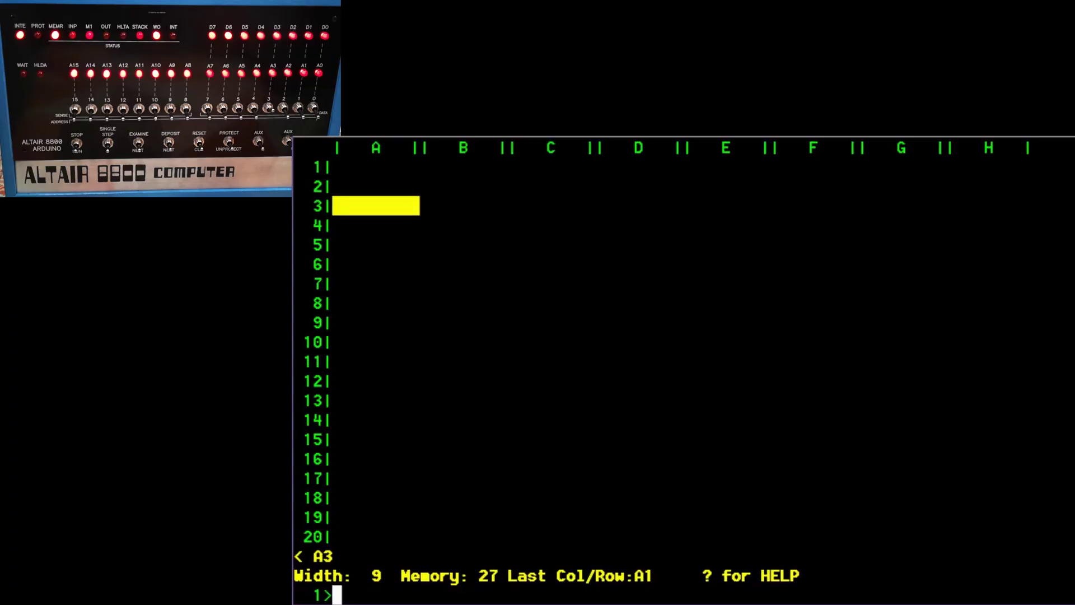
pyautogui.press('Right')
pyautogui.press('Right')
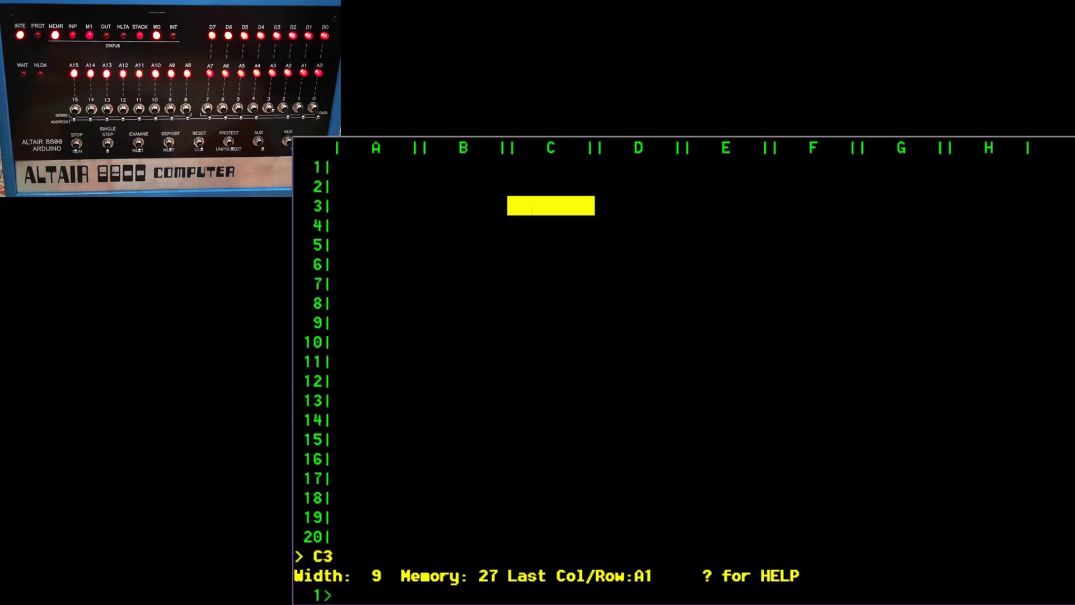
pyautogui.write('1')
pyautogui.press('Return')
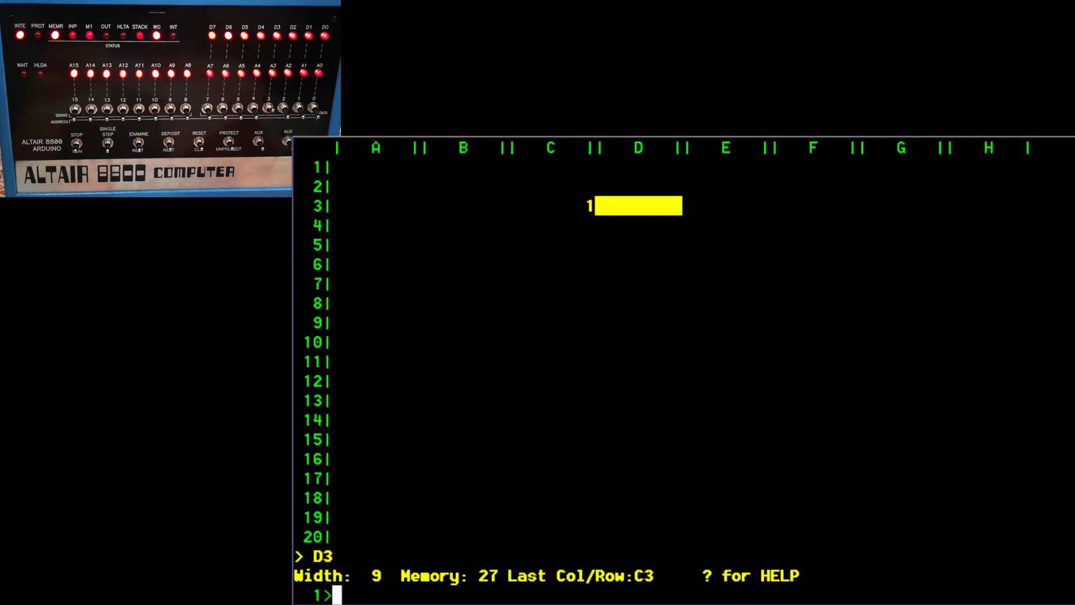
# Enter 2 in C4 and 3 in C5
pyautogui.press('Left')
pyautogui.press('Down')
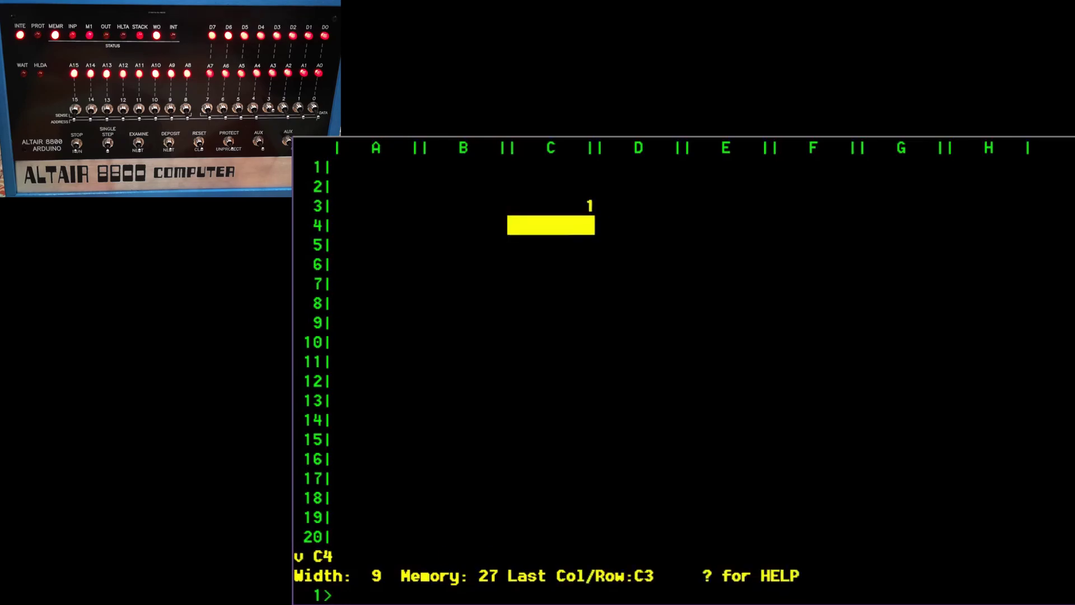
pyautogui.write('2')
pyautogui.press('Return')
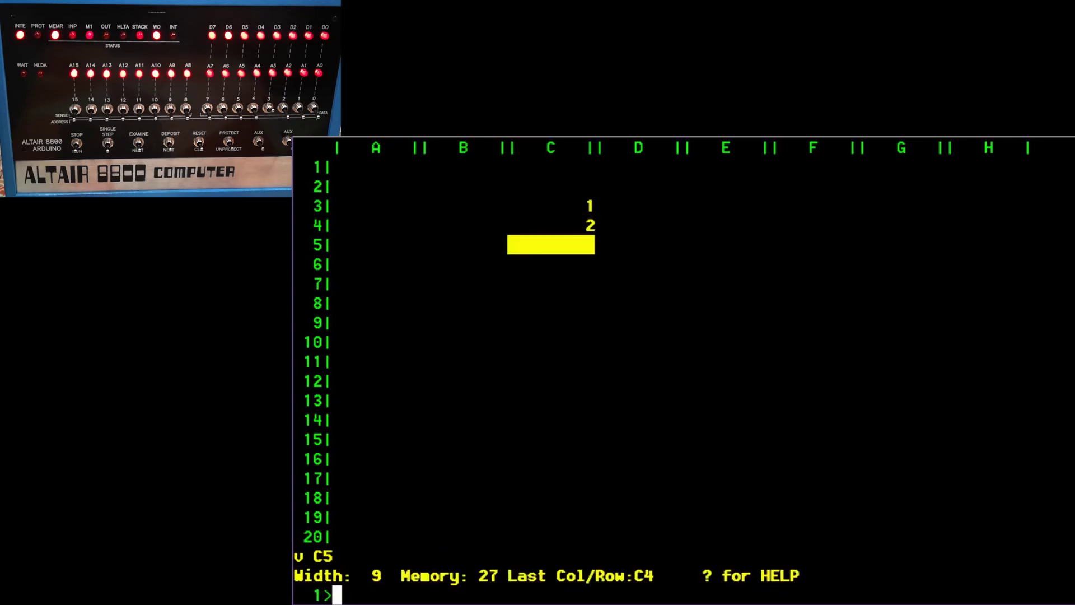
pyautogui.write('3')
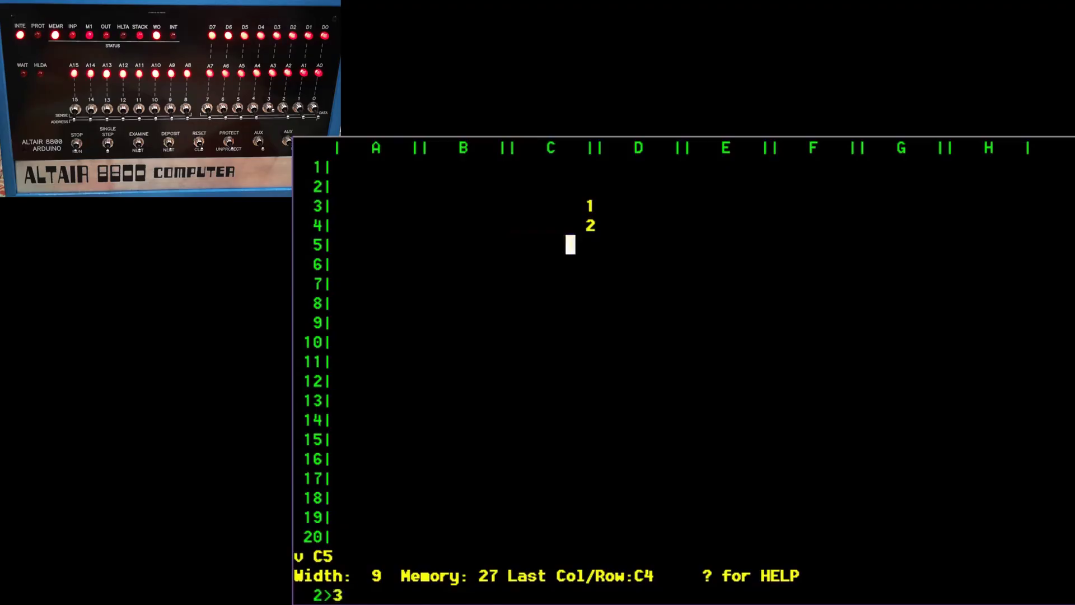
pyautogui.press('Return')
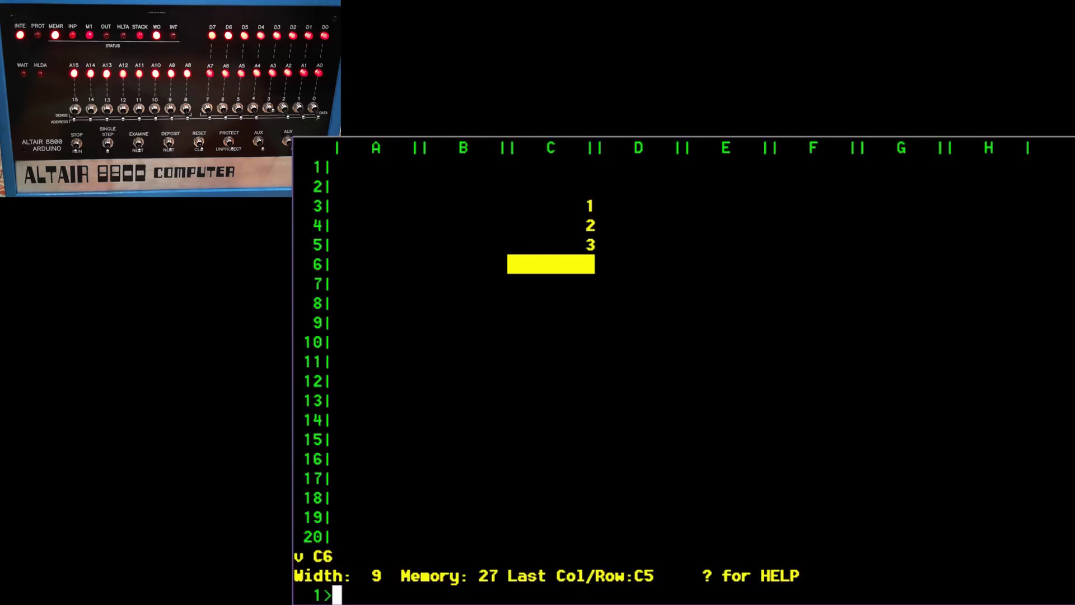
# Move up to B3 and start typing the text label "test1
pyautogui.press('Left')
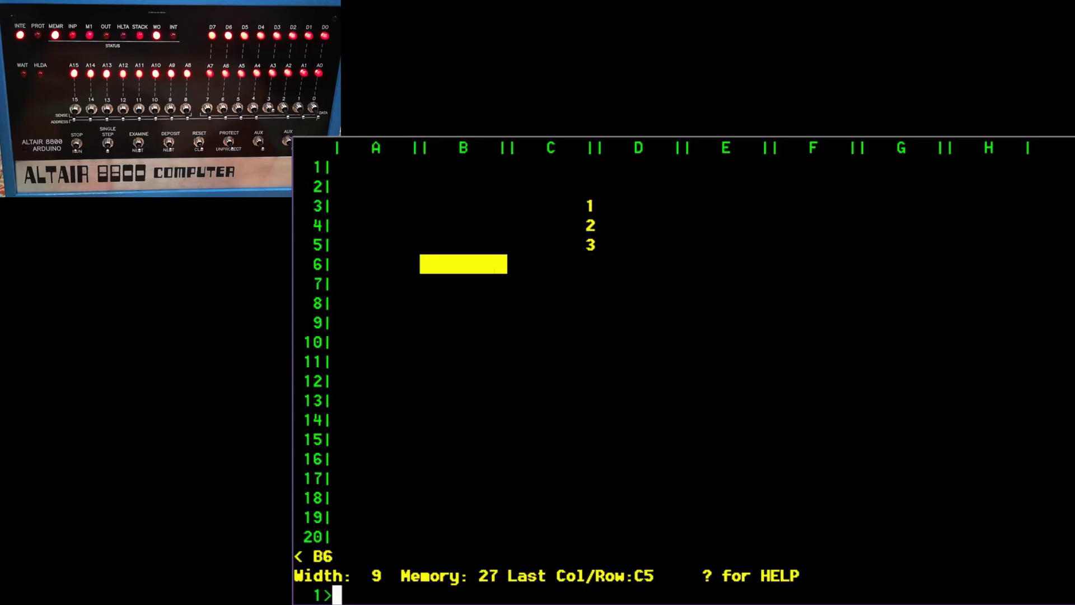
pyautogui.press('Up')
pyautogui.press('Up')
pyautogui.press('Up')
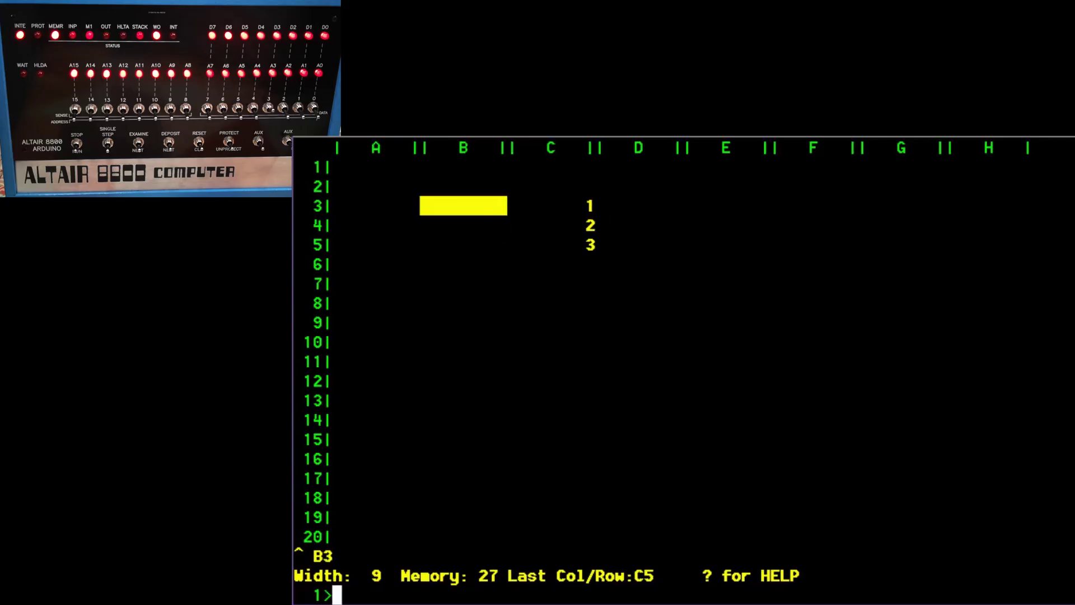
pyautogui.write('"test1')
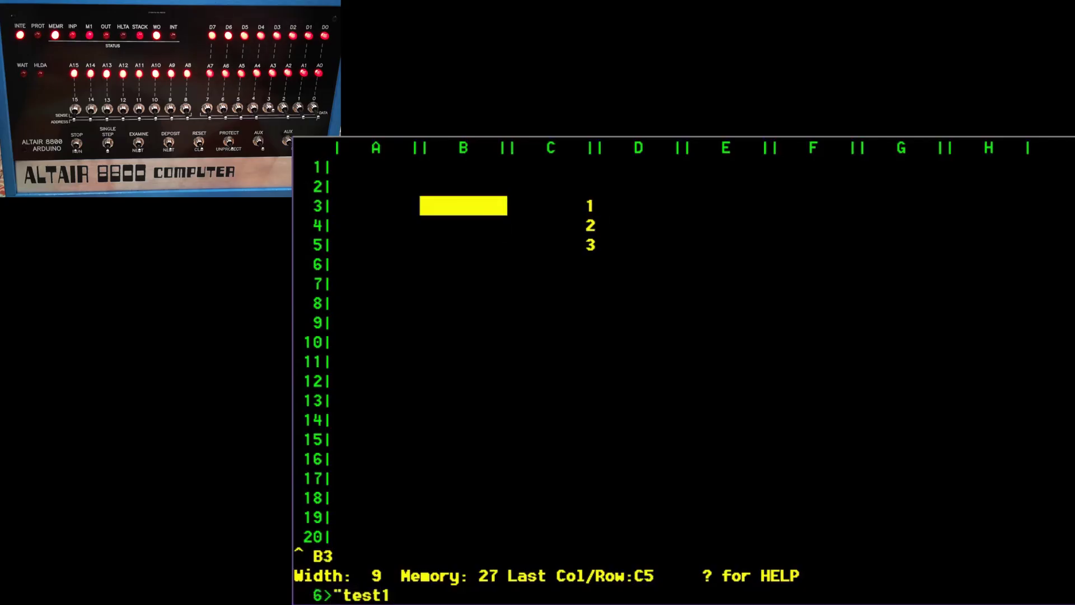
# Commit the label test1 in B3 and add the label test2 in B4
pyautogui.press('Return')
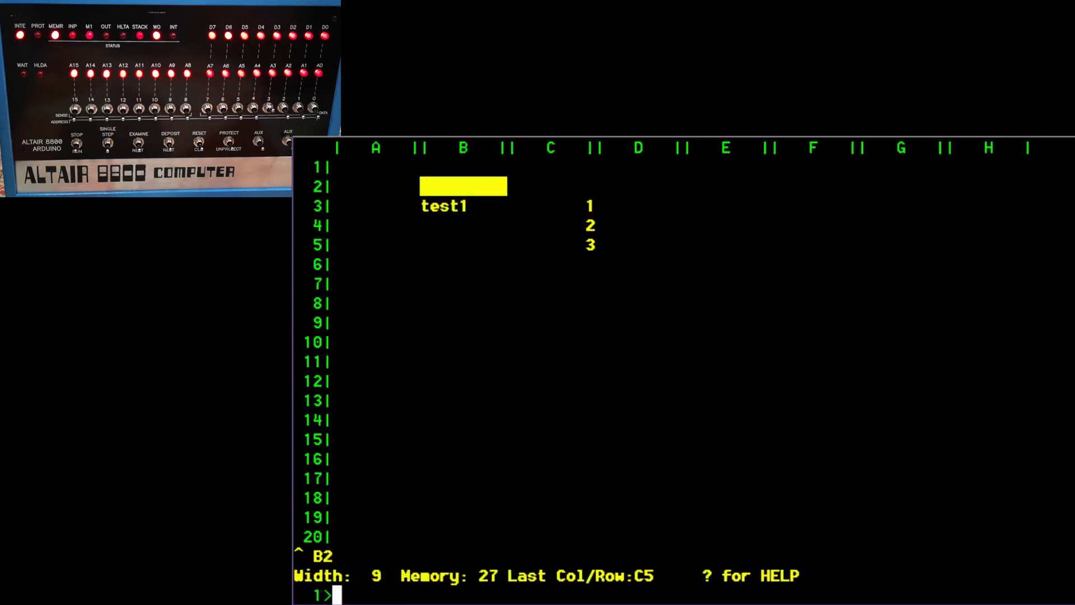
pyautogui.press('Down')
pyautogui.press('Down')
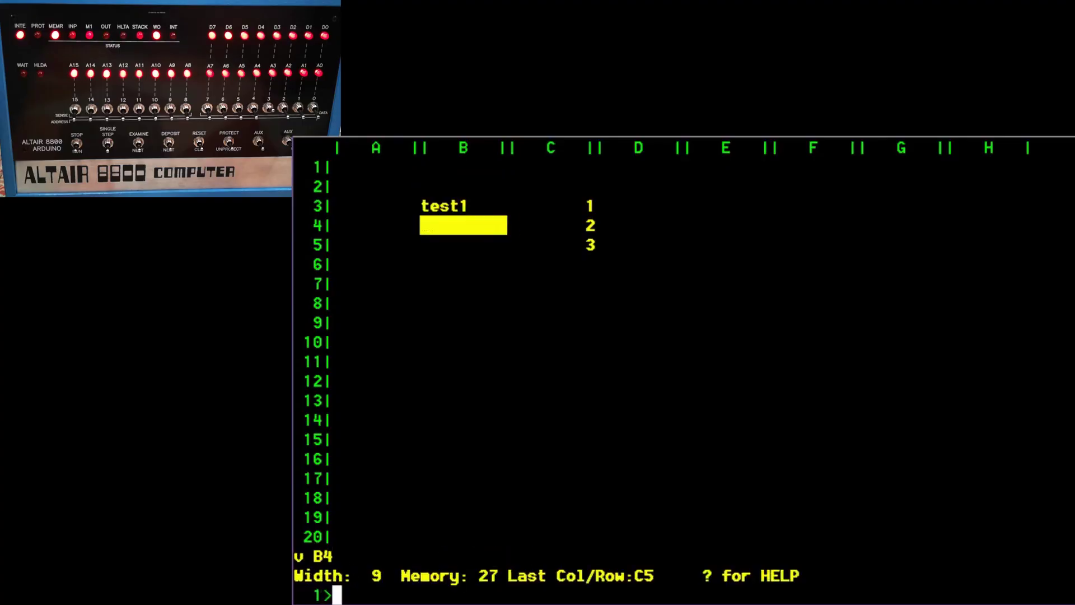
pyautogui.write('"test2')
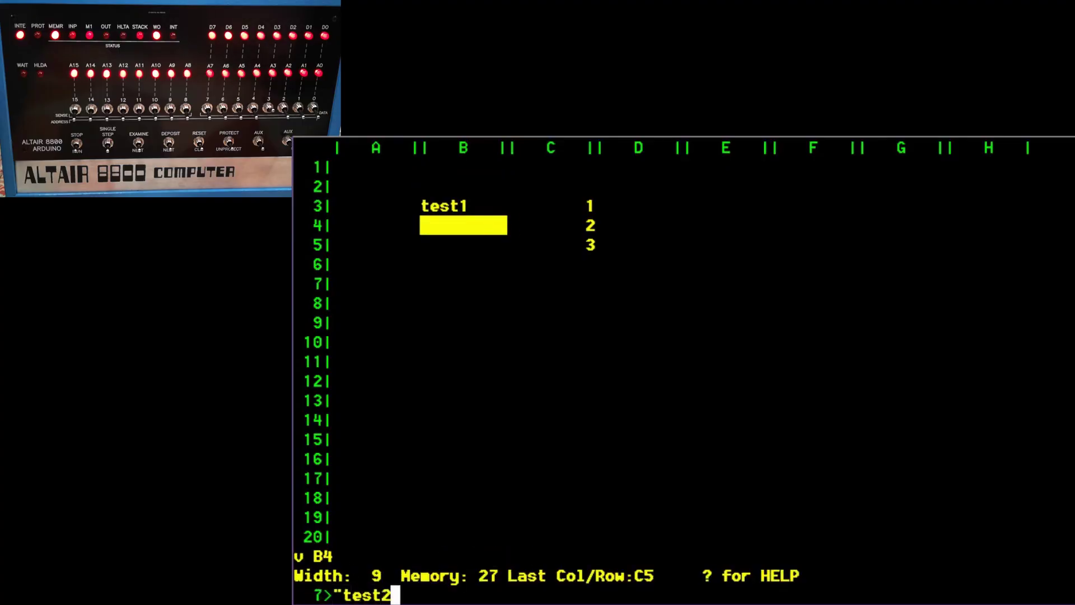
pyautogui.press('Return')
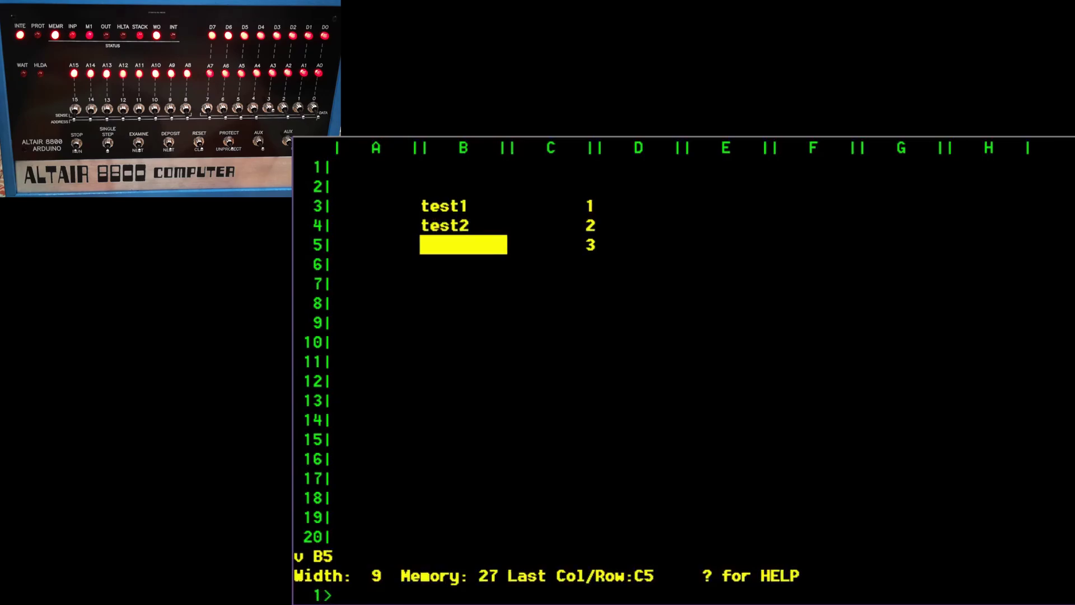
# Enter 1, 2, 3 in B6–B8, skip B9, and put 1 in B10
pyautogui.press('Down')
pyautogui.write('1')
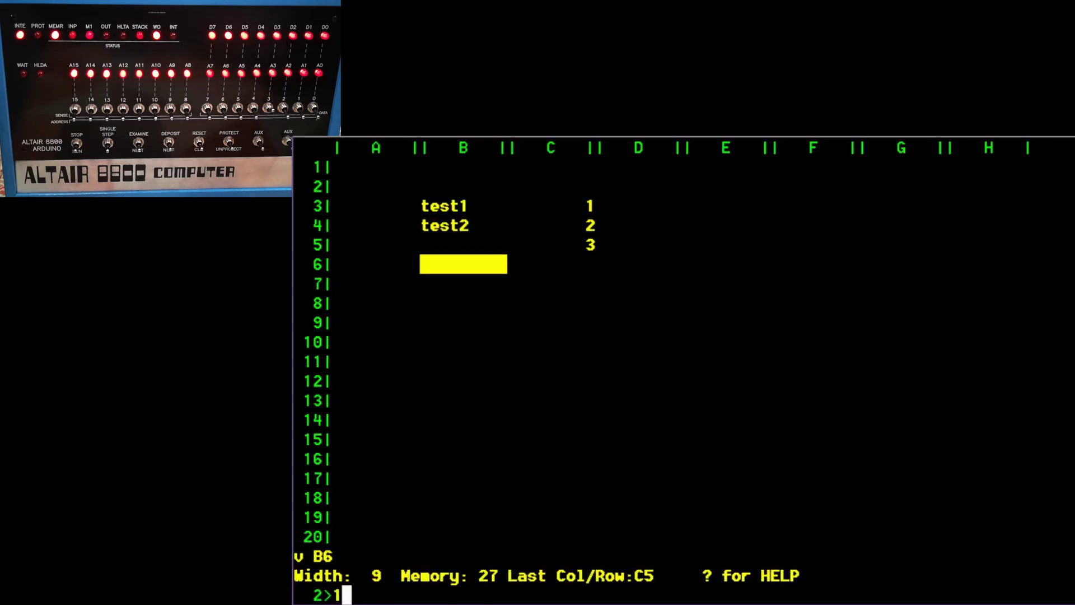
pyautogui.press('Return')
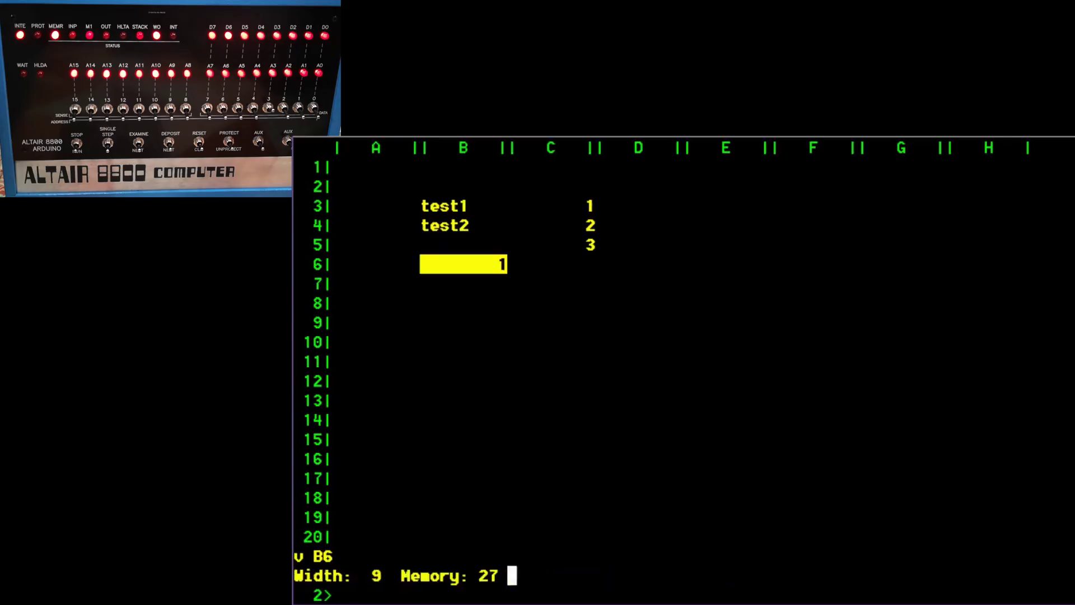
pyautogui.write('2')
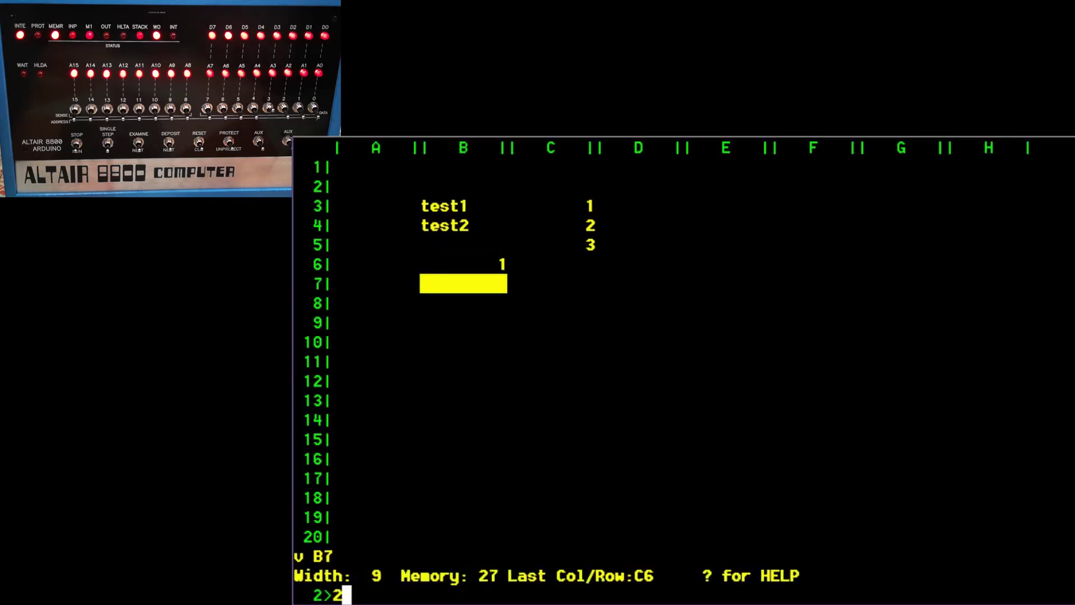
pyautogui.press('Return')
pyautogui.write('3')
pyautogui.press('Return')
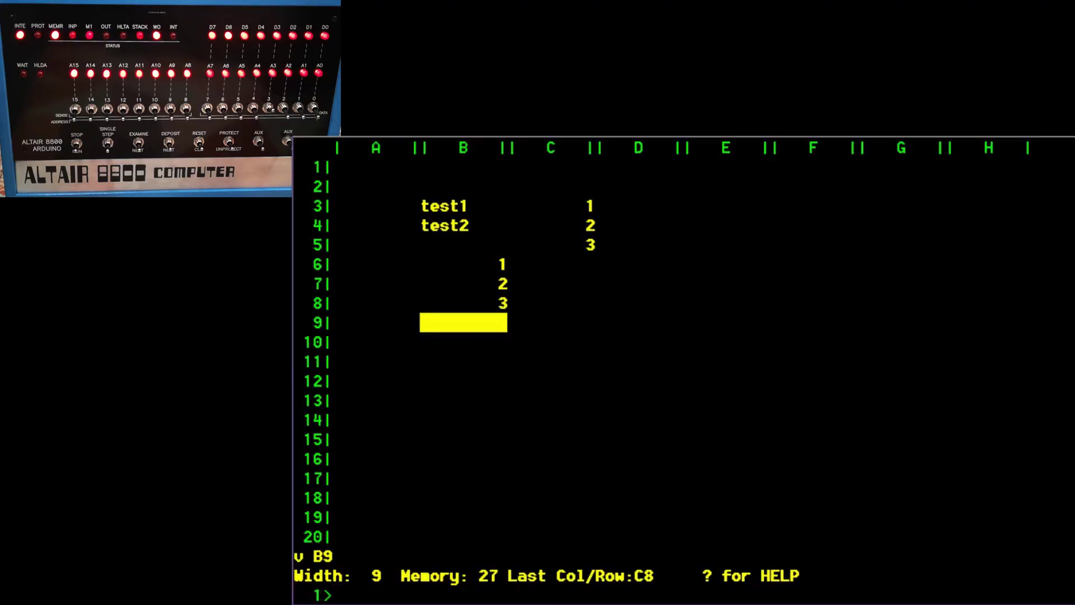
pyautogui.press('Return')
pyautogui.write('1')
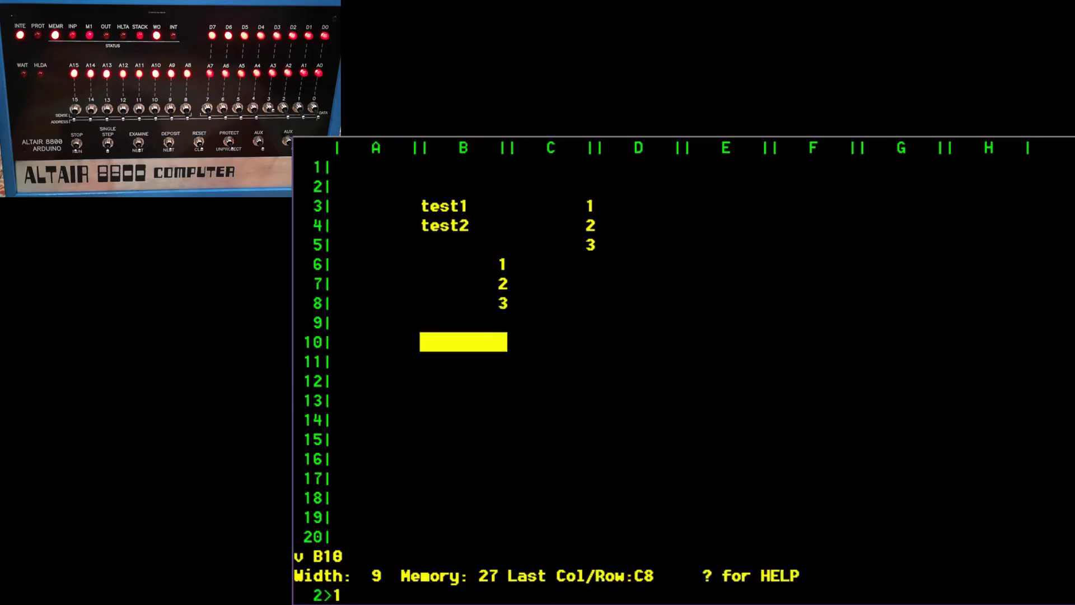
pyautogui.press('Return')
pyautogui.press('Up')
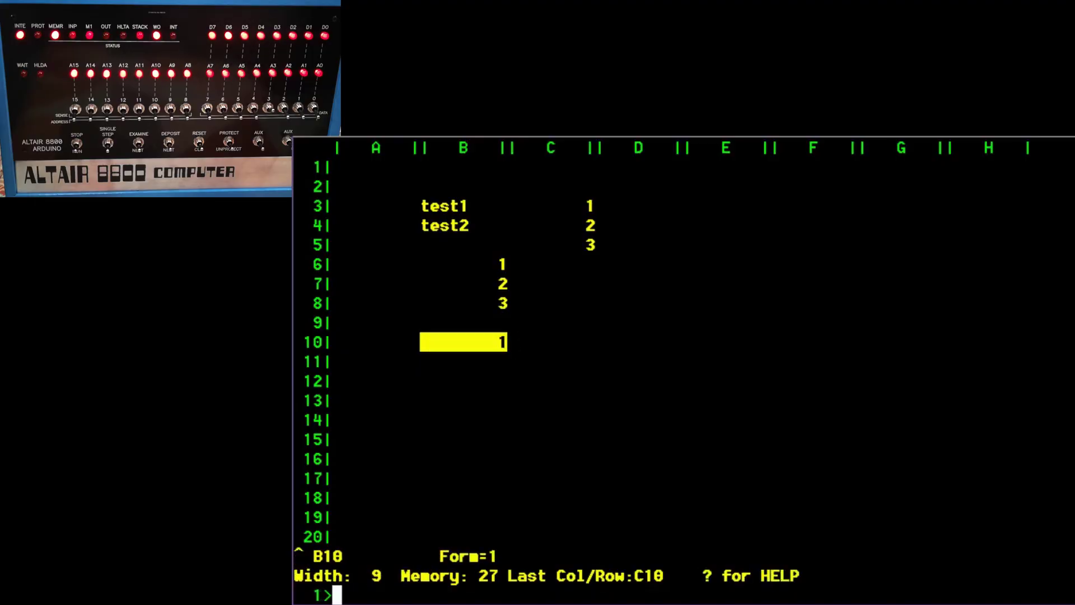
# Enter 2, 3 and 4 into C10, D10 and E10, then call up /? command help
pyautogui.press('Right')
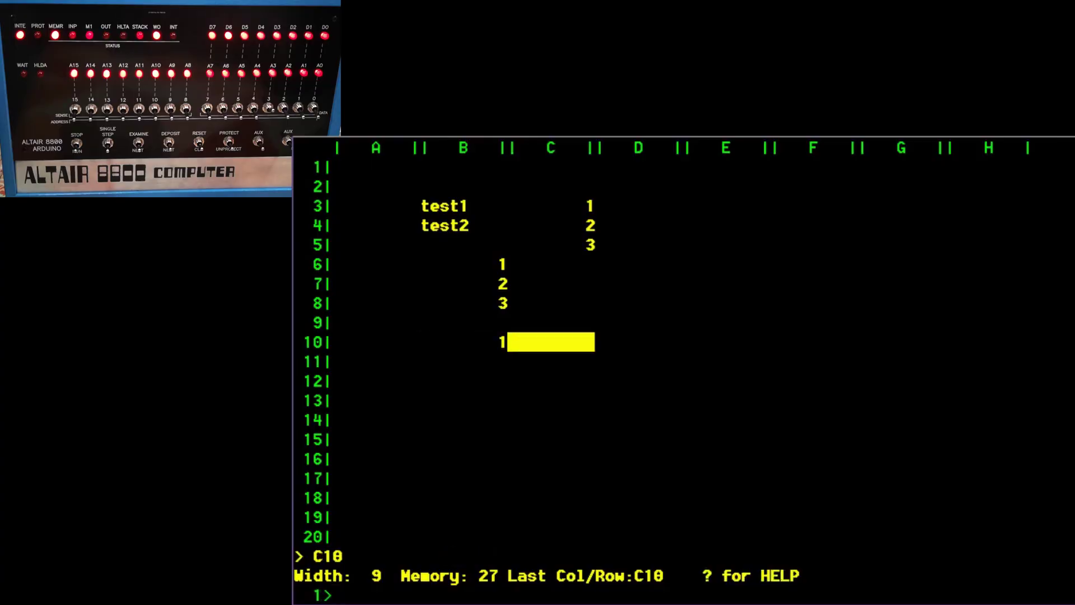
pyautogui.write('2')
pyautogui.press('Return')
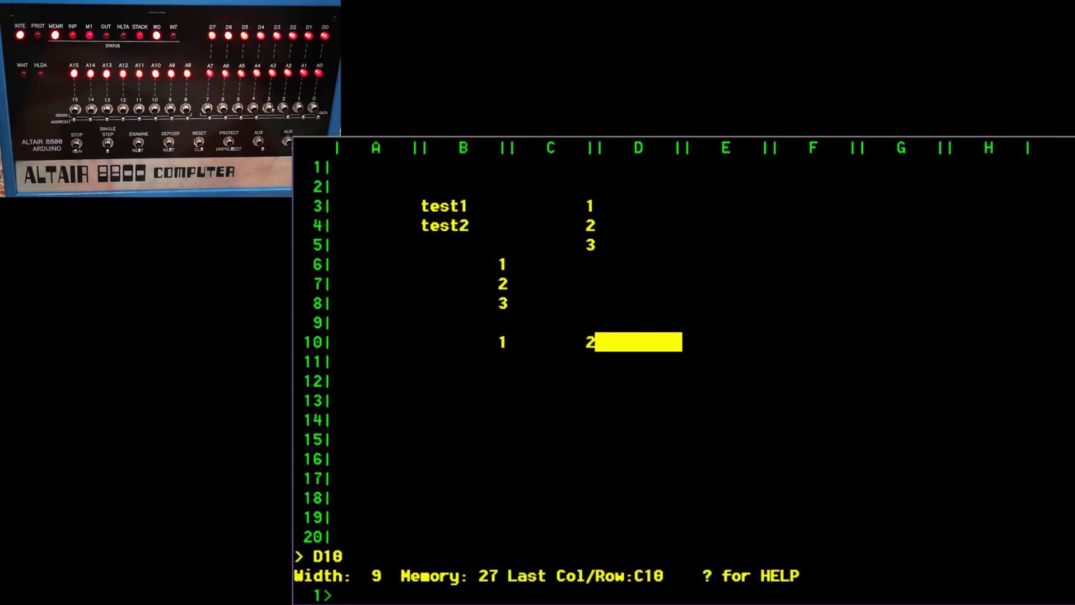
pyautogui.write('3')
pyautogui.press('Return')
pyautogui.write('4')
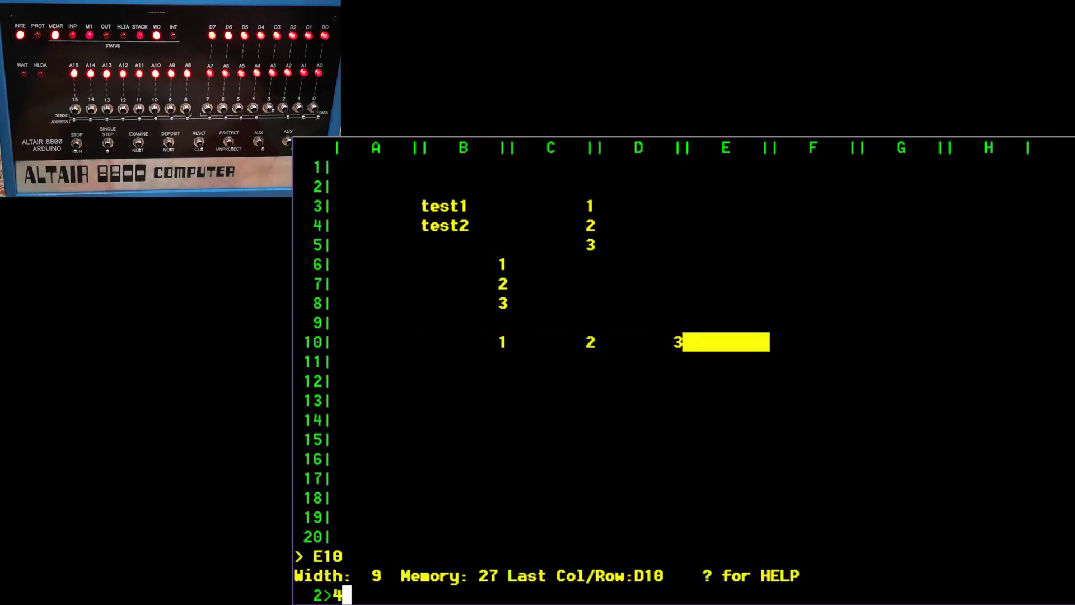
pyautogui.press('Return')
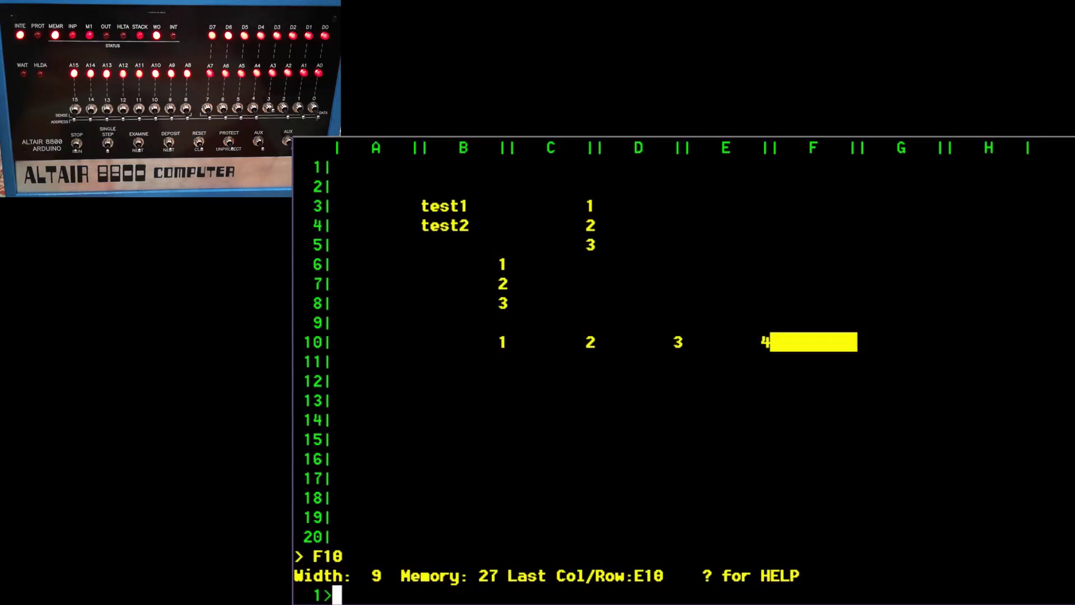
pyautogui.write('/')
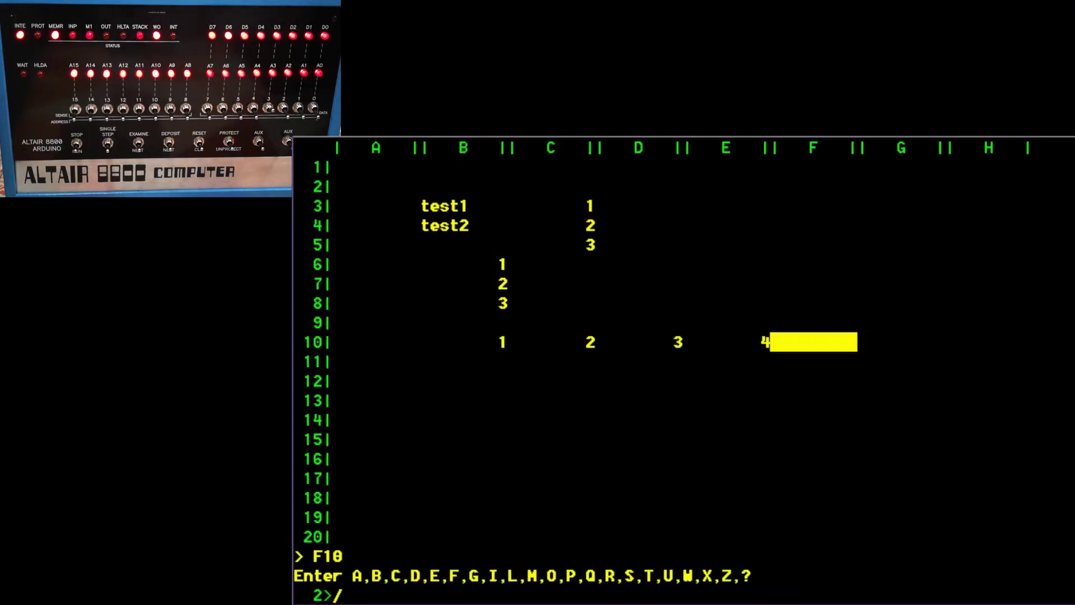
pyautogui.write('?')
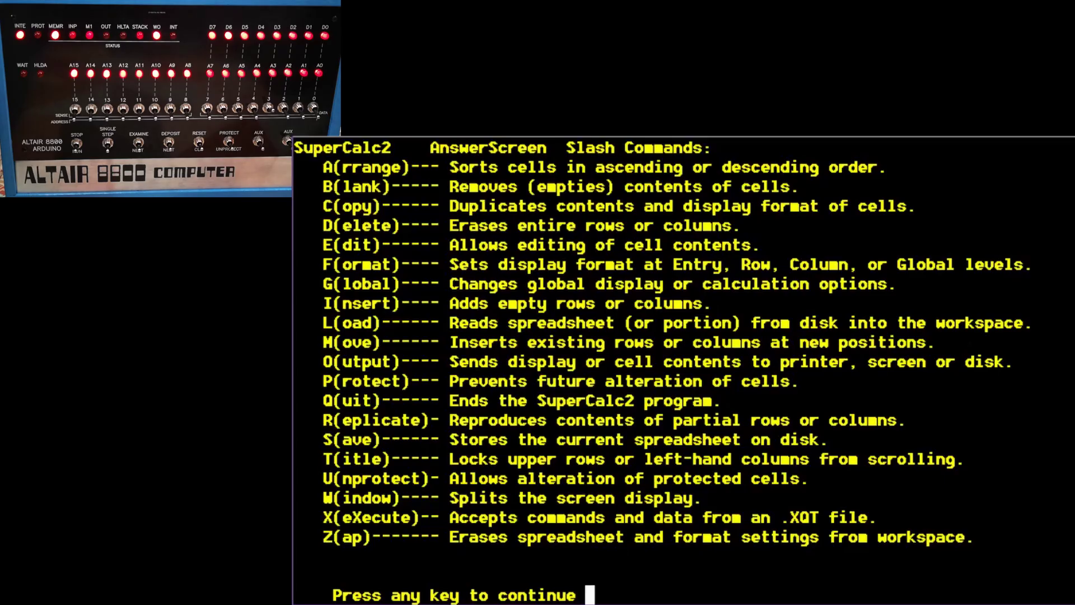
pyautogui.press('Return')
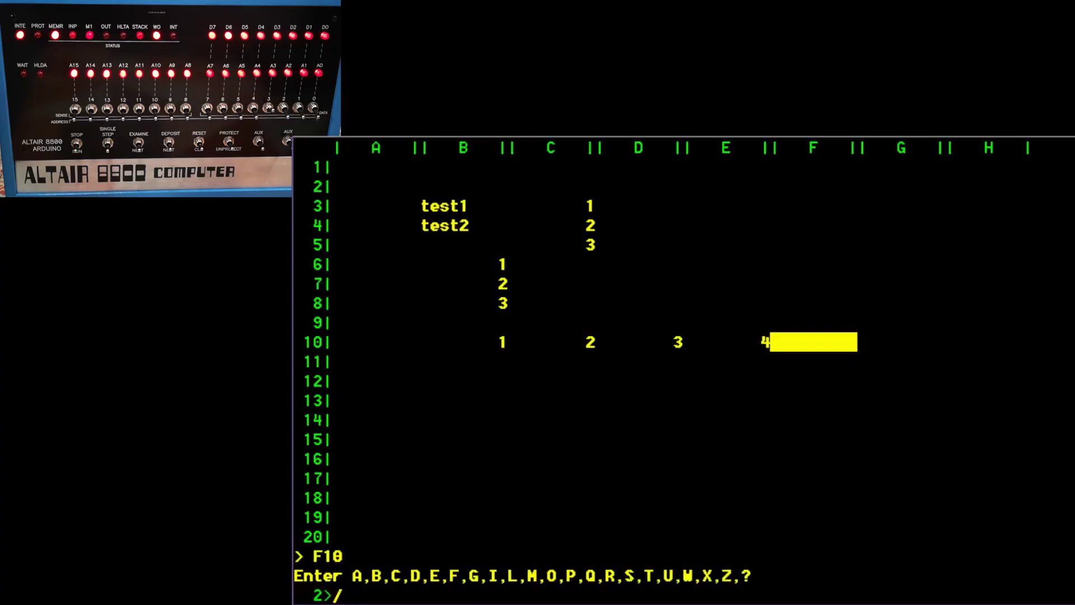
pyautogui.press('b')
pyautogui.write('F10')
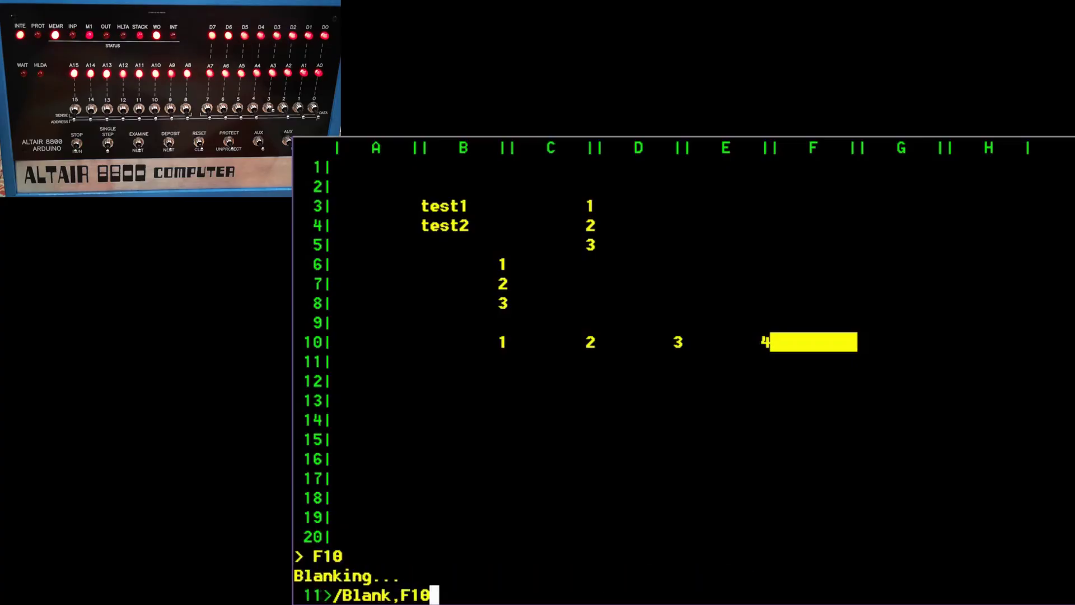
pyautogui.press('Return')
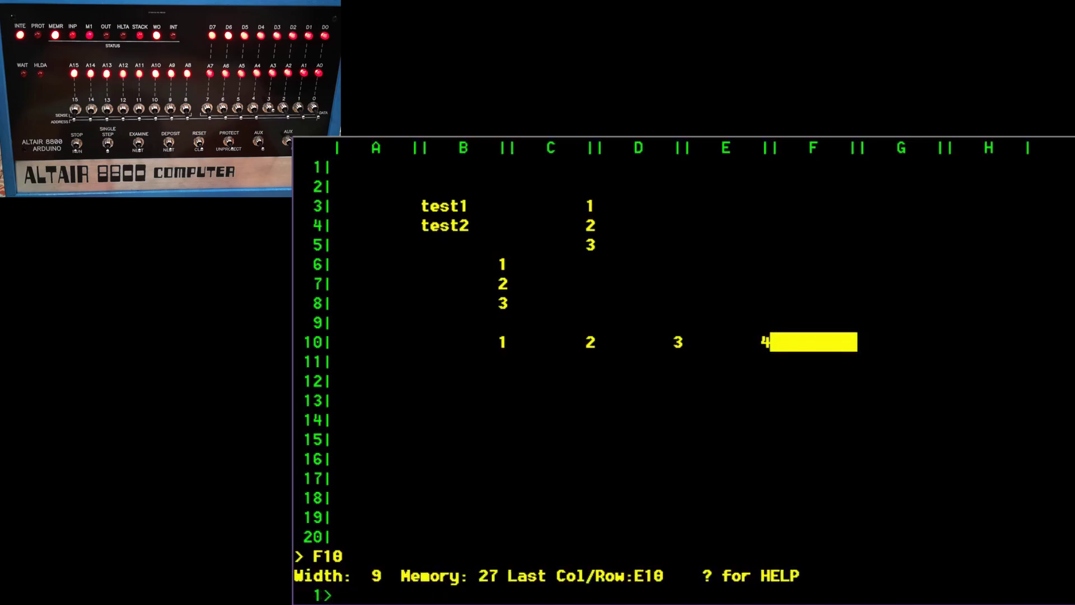
pyautogui.press('Up')
pyautogui.press('Up')
pyautogui.press('Up')
pyautogui.press('Up')
pyautogui.press('Up')
pyautogui.press('Up')
pyautogui.press('Up')
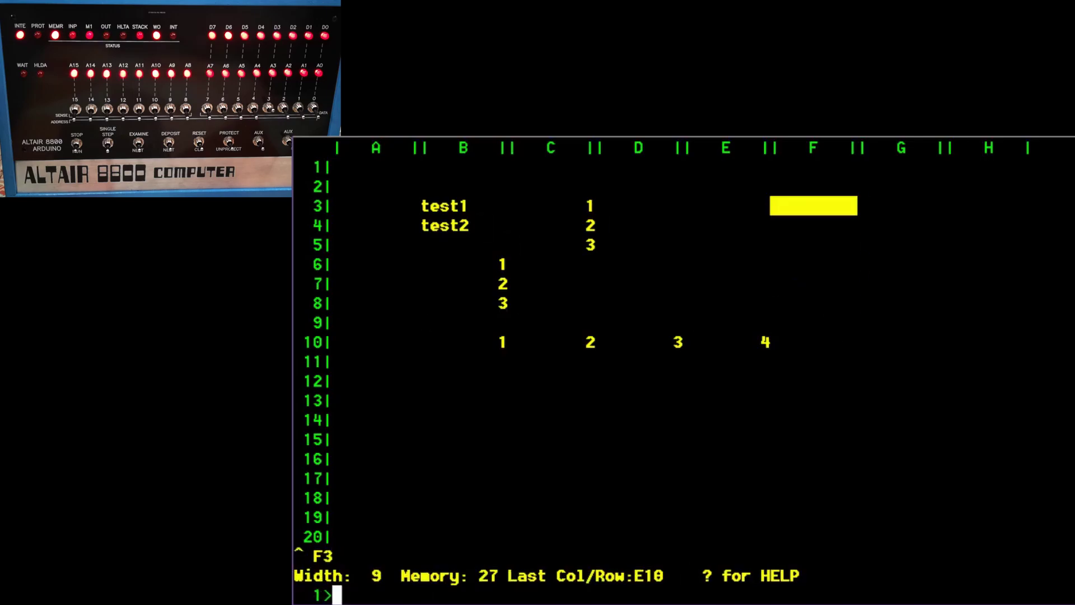
pyautogui.press('Left')
pyautogui.press('Left')
pyautogui.press('Left')
pyautogui.press('Left')
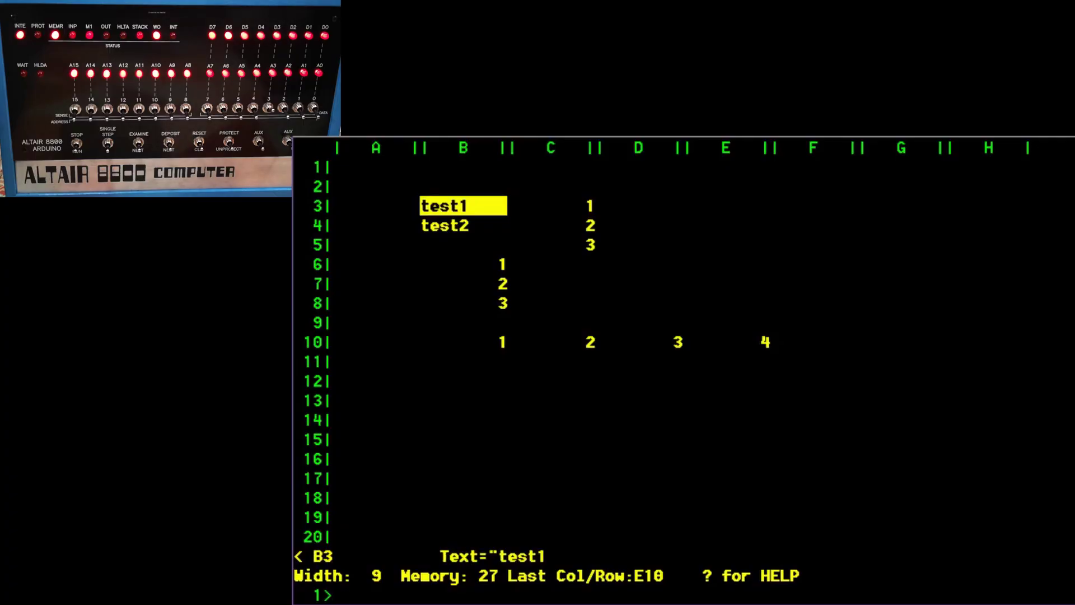
# Blank the test1 label in B3 with /B, then display the /? command list from B4
pyautogui.write('/')
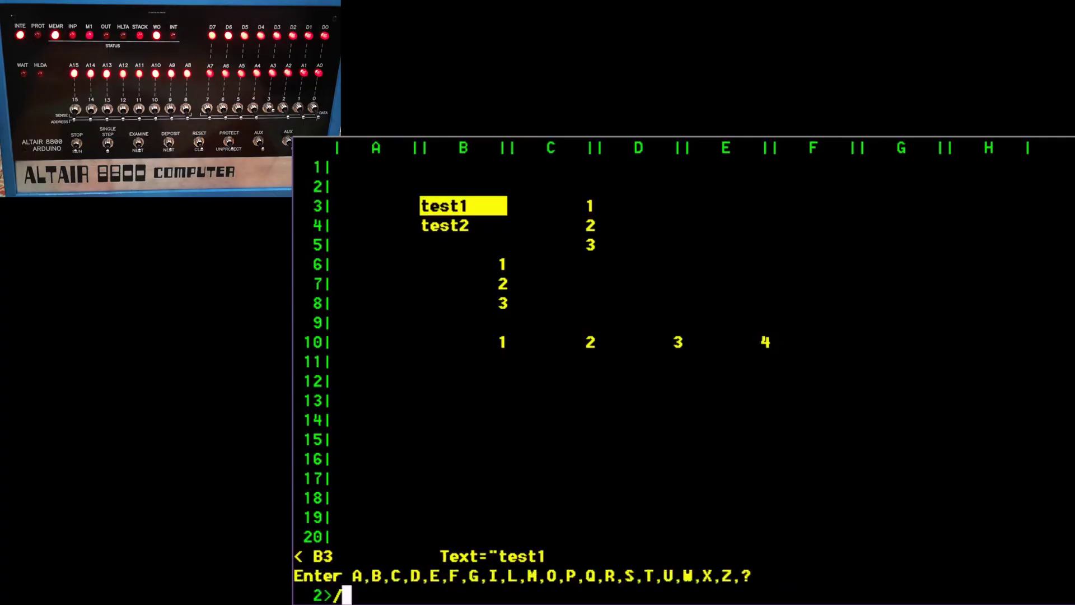
pyautogui.write('b')
pyautogui.press('Return')
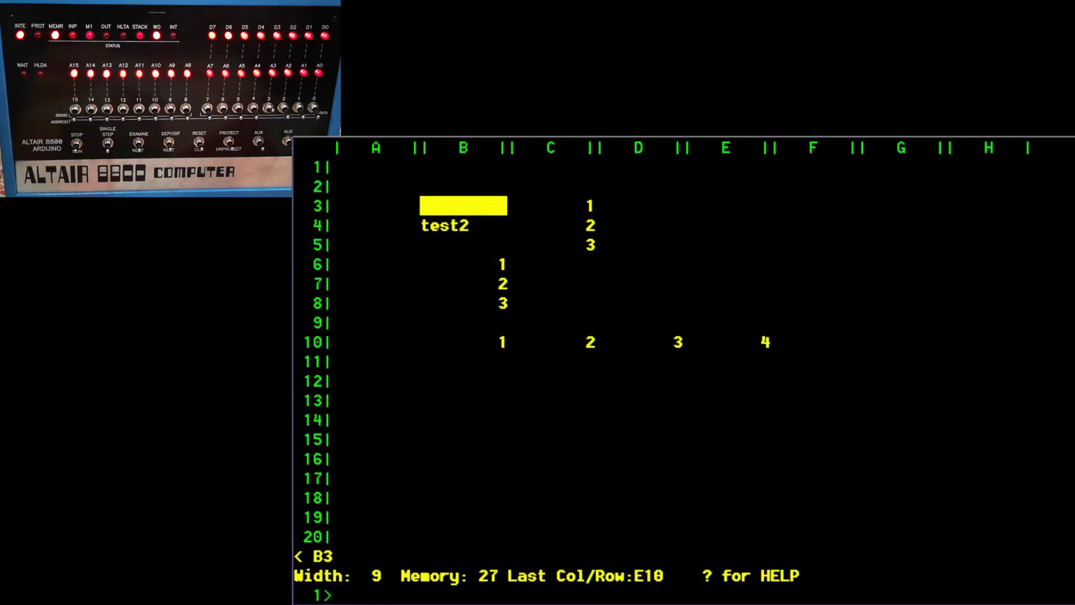
pyautogui.press('Down')
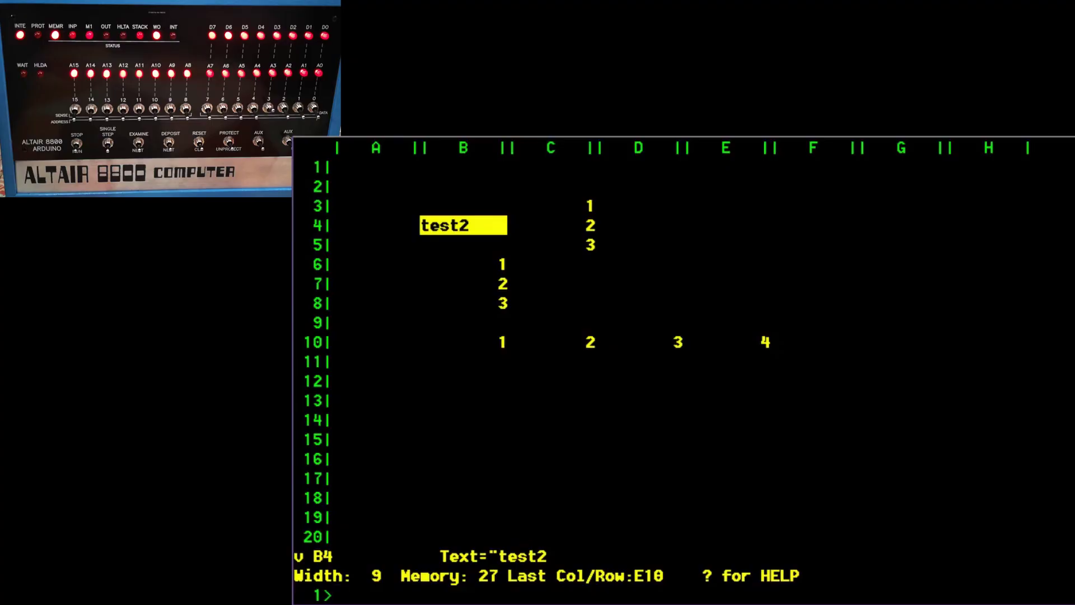
pyautogui.press('/')
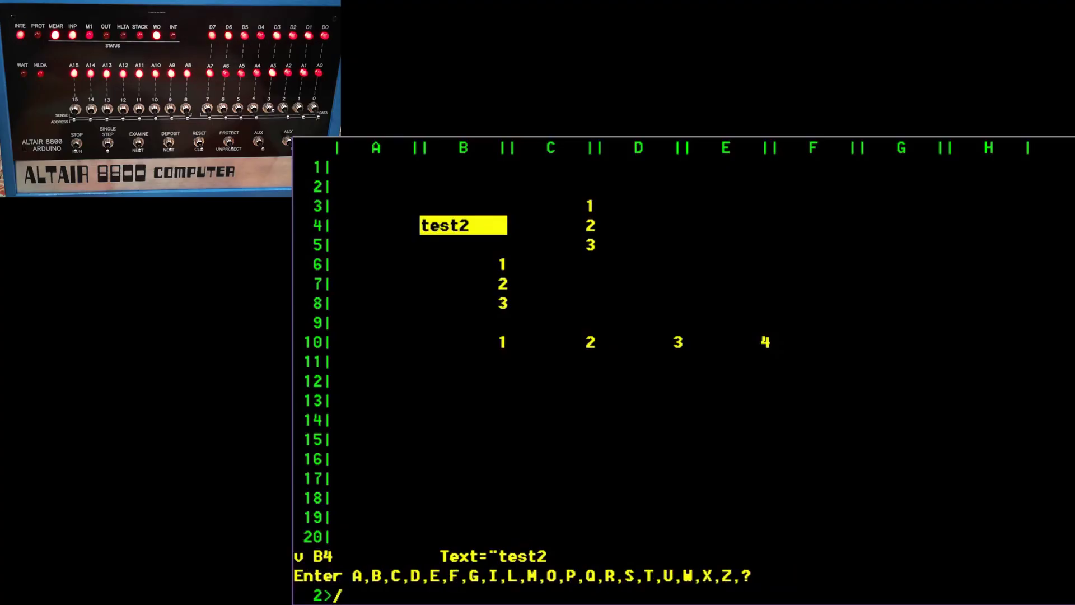
pyautogui.press('?')
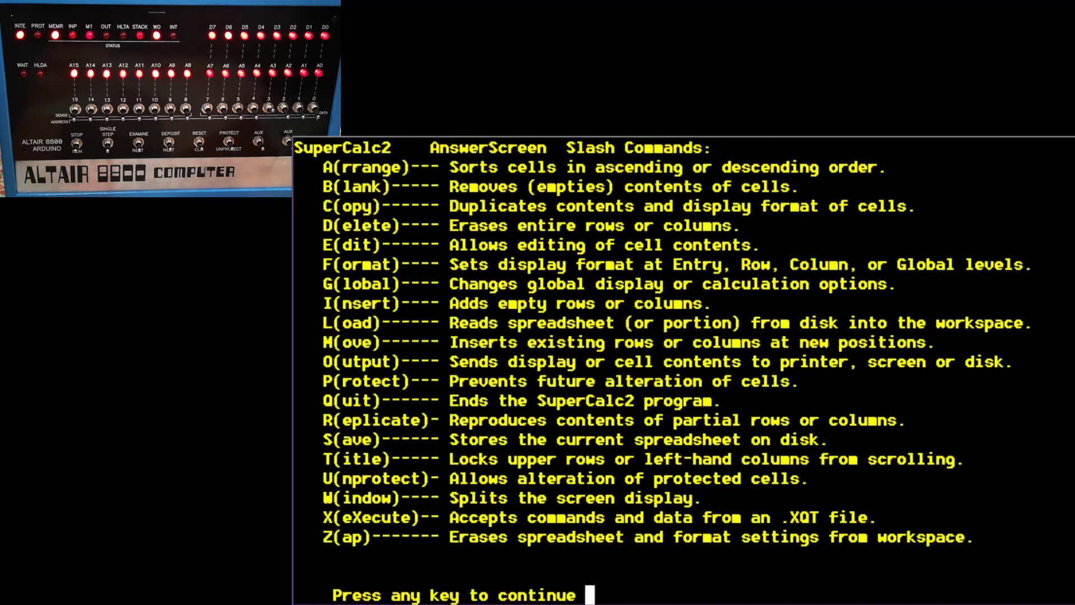
# Leave help and zap the whole worksheet with Z, confirming with Y
pyautogui.press('space')
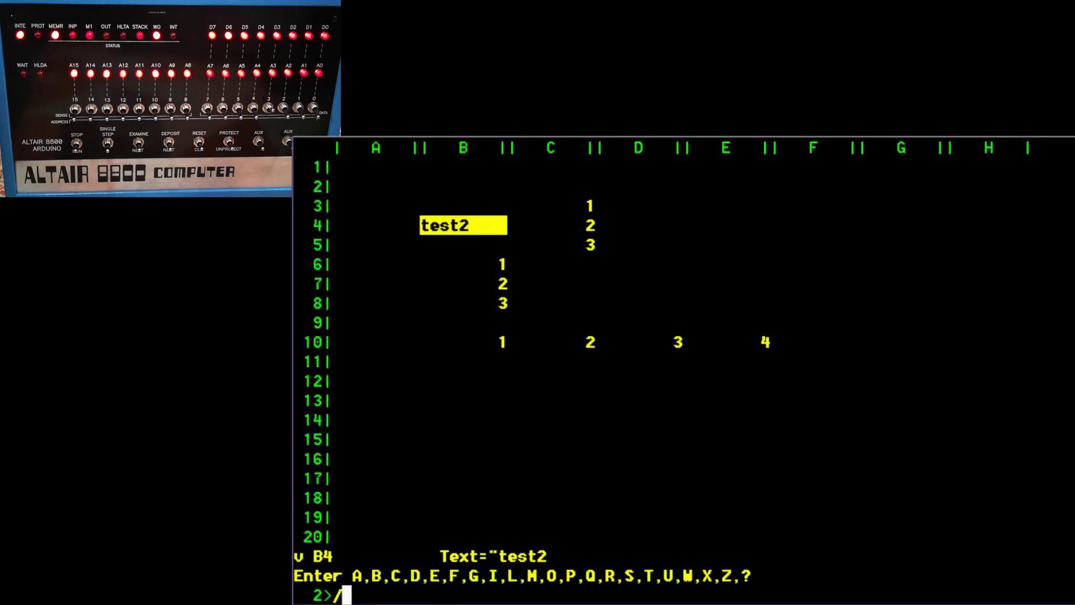
pyautogui.press('z')
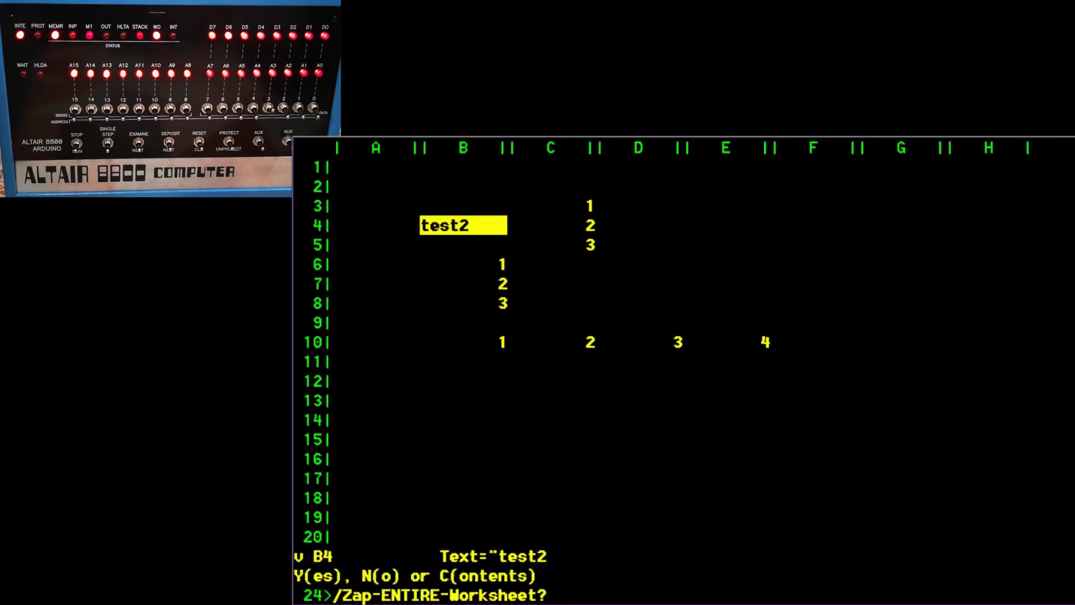
pyautogui.press('y')
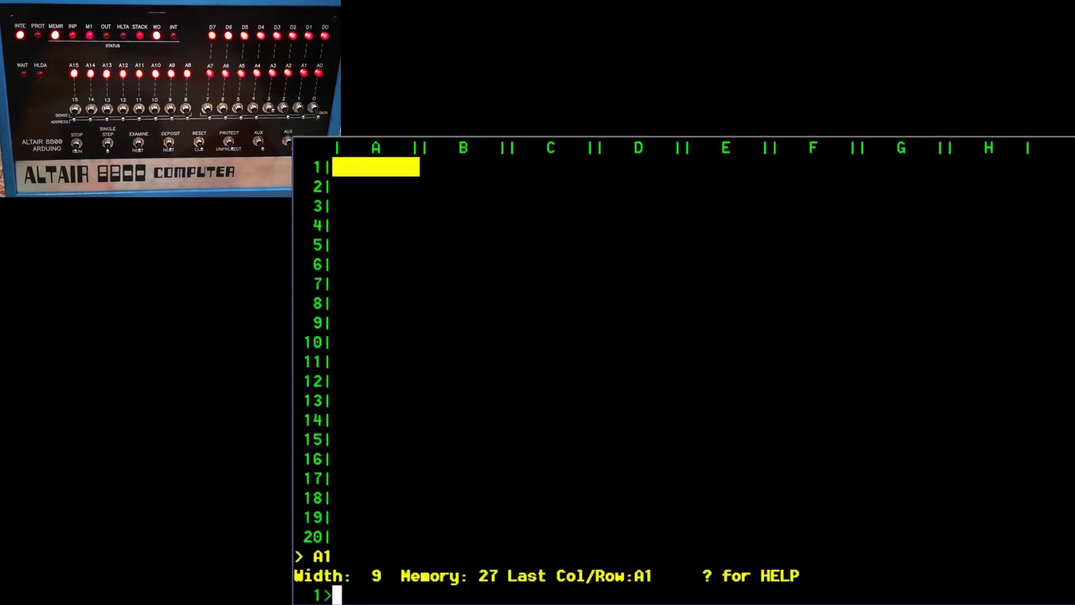
pyautogui.press('Down')
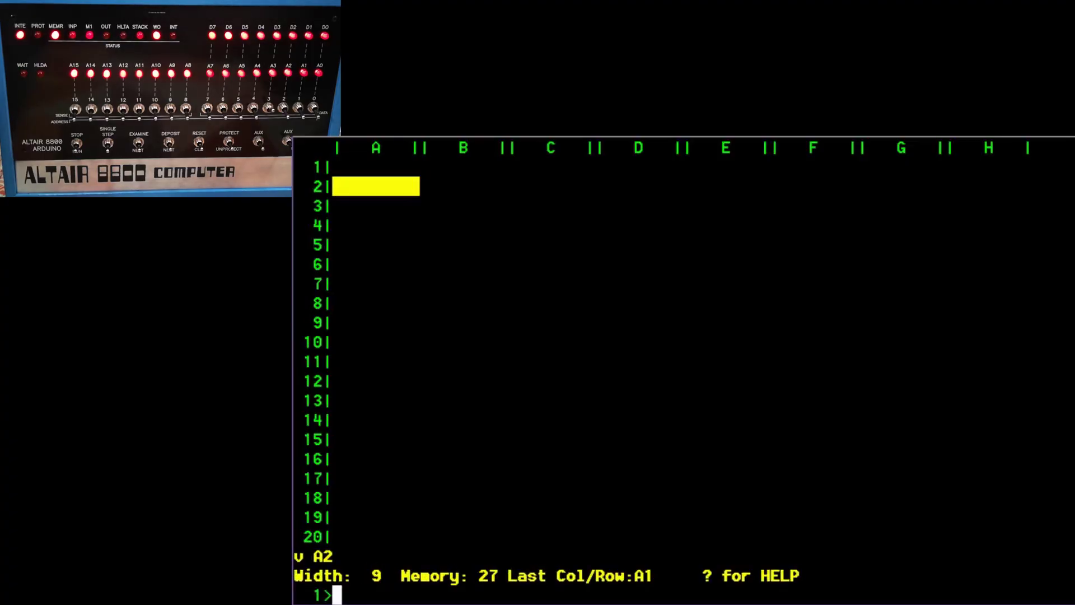
# Enter the label Materials in B2, cancelling a stray C2 entry
pyautogui.press('Right')
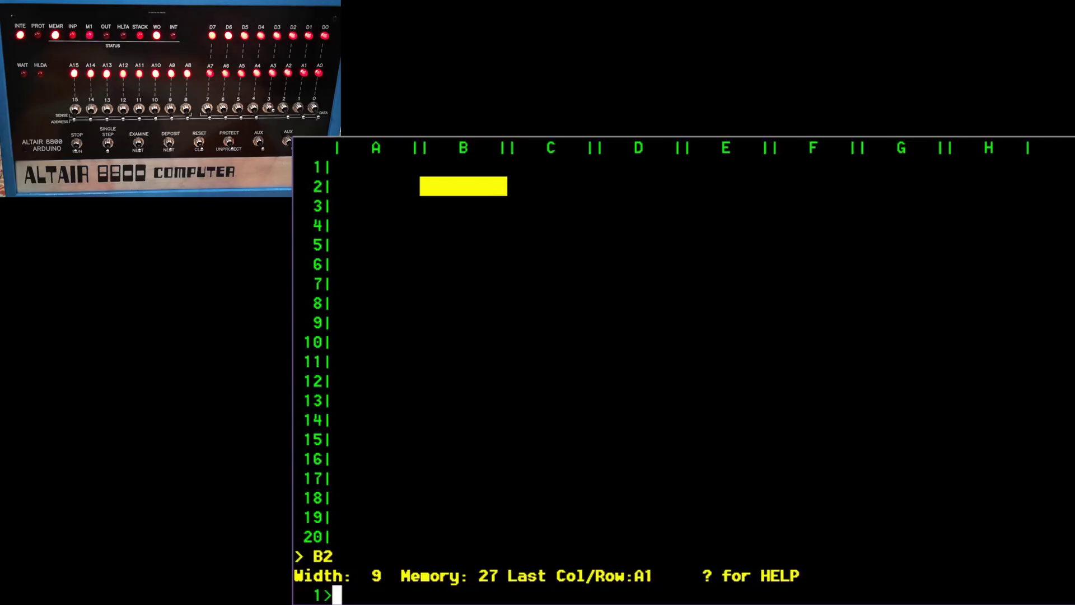
pyautogui.write('"Ma')
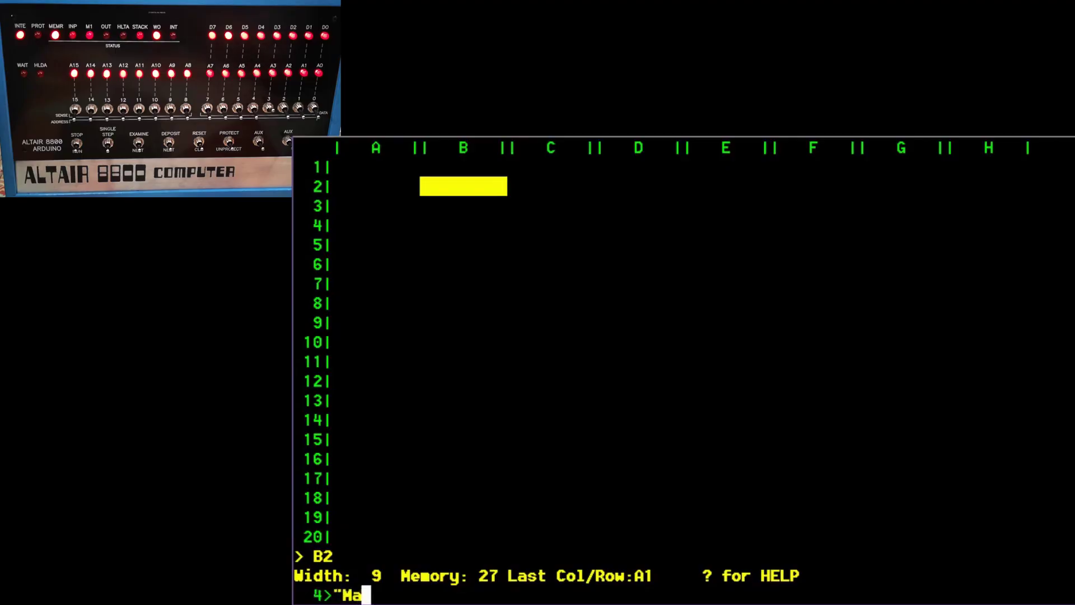
pyautogui.write('terials')
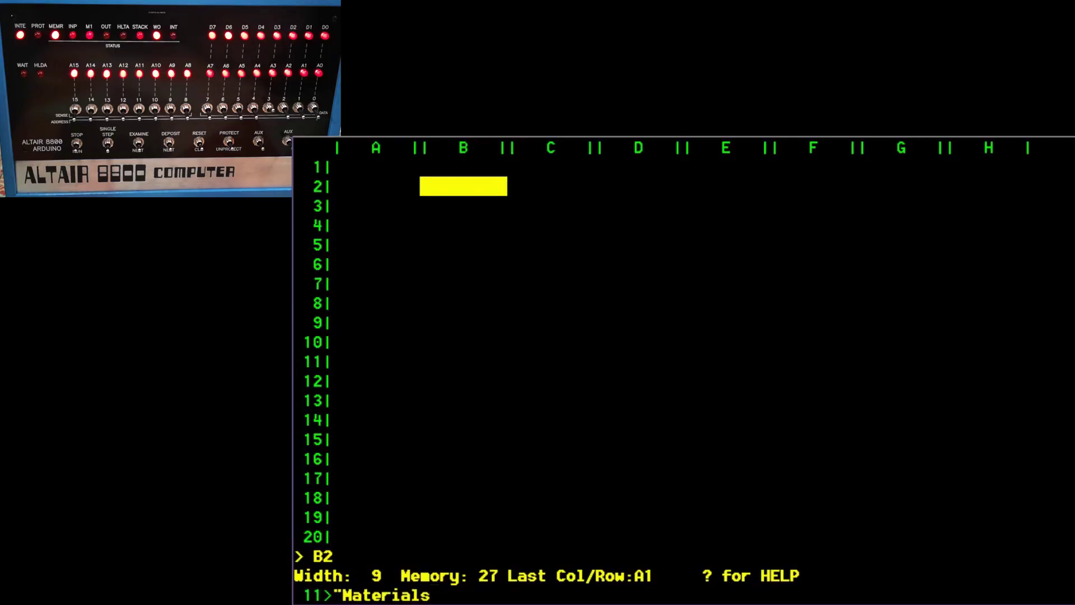
pyautogui.press('Return')
pyautogui.write('C2')
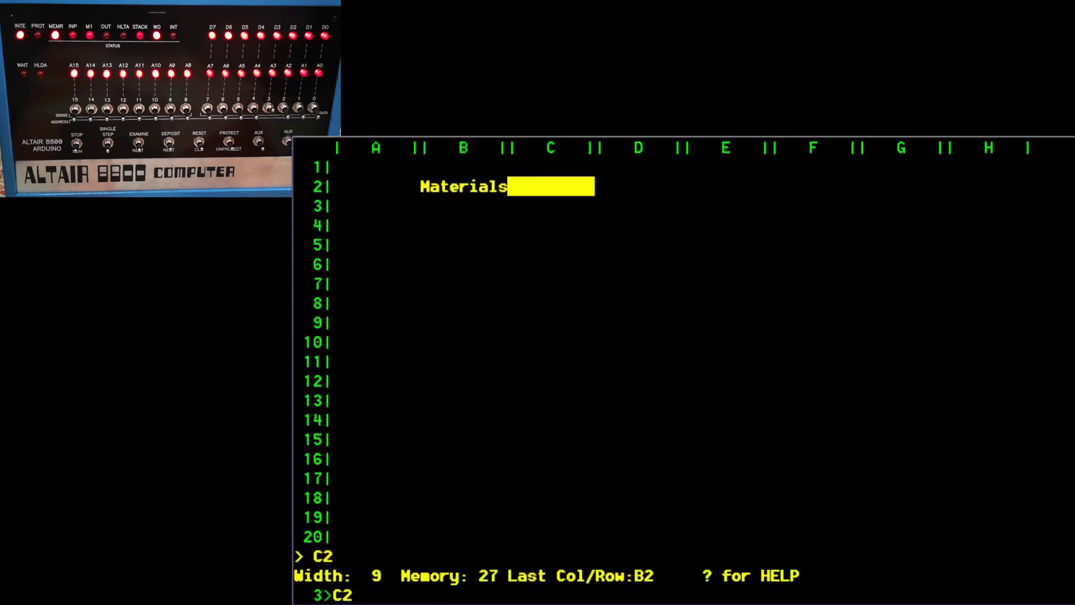
pyautogui.press('Return')
# Add the labels labour in B3 and operating in B4
pyautogui.press('Down')
pyautogui.press('Left')
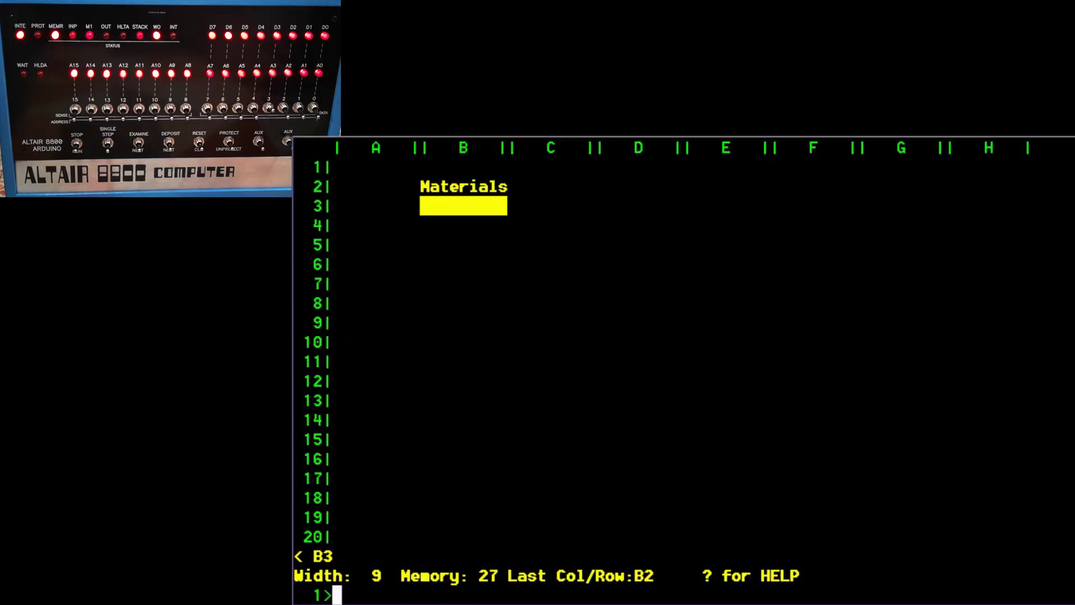
pyautogui.write('"labour')
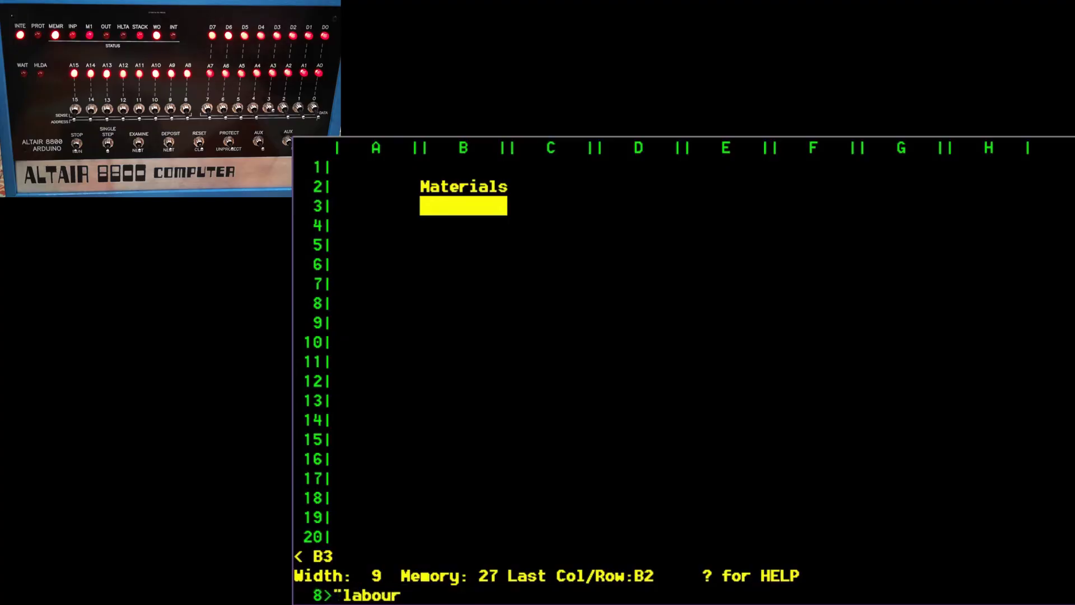
pyautogui.press('Return')
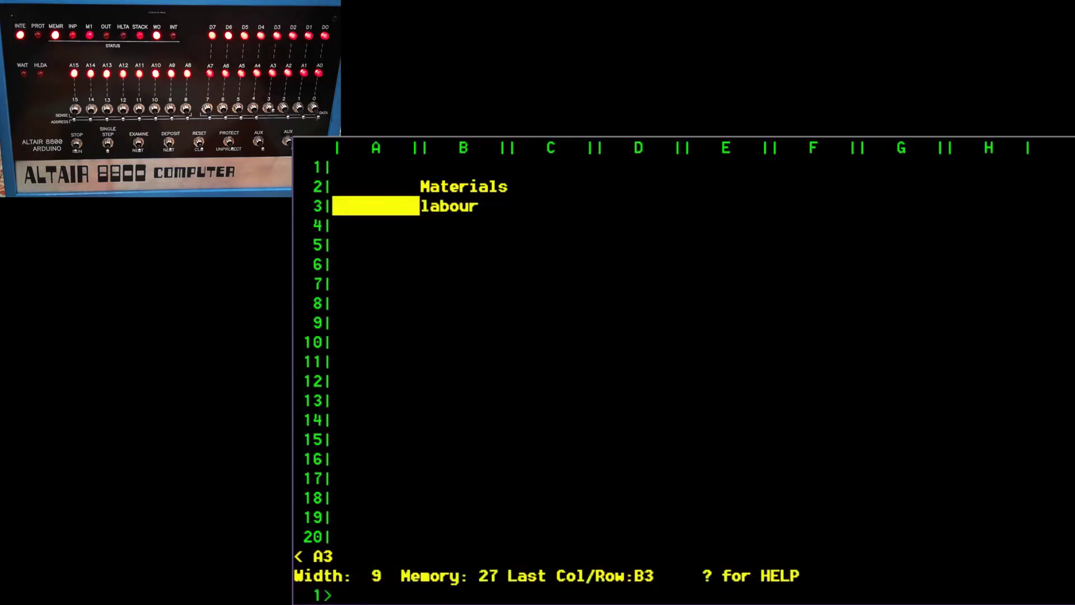
pyautogui.press('Down')
pyautogui.press('Right')
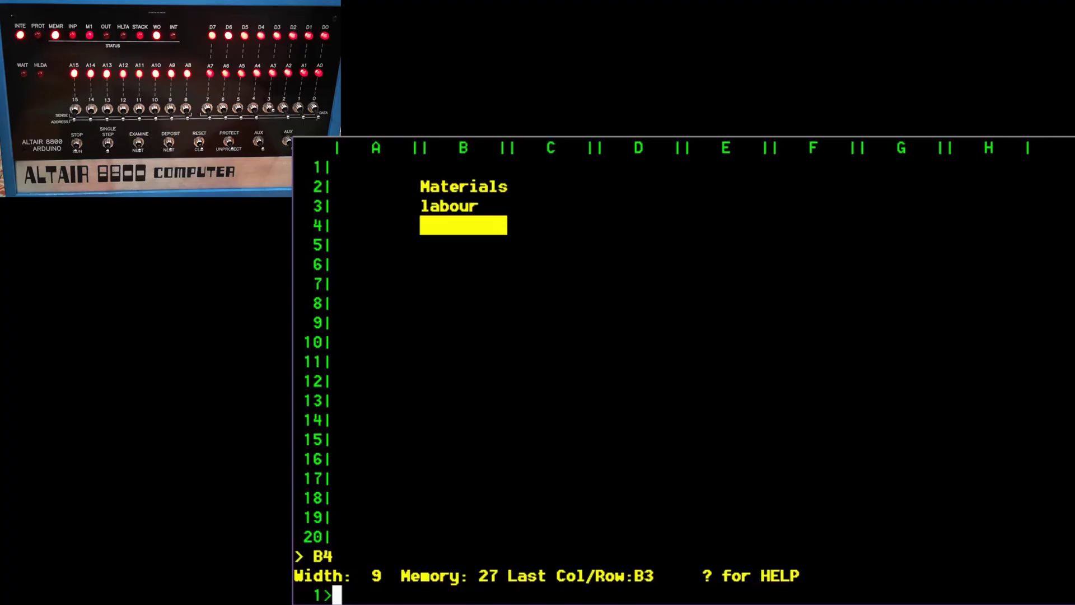
pyautogui.write('"op')
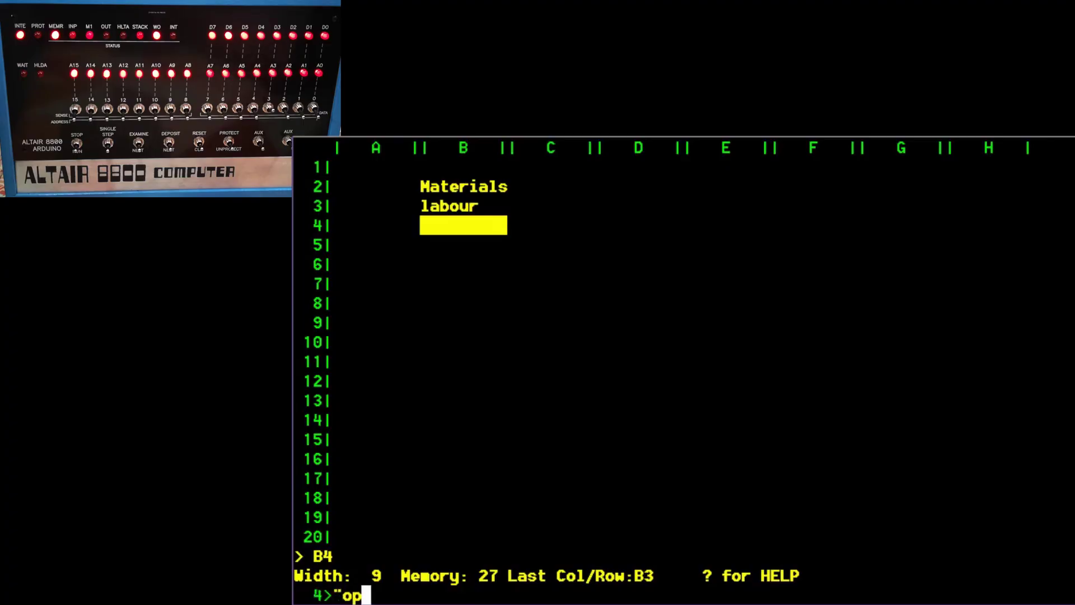
pyautogui.write('erating')
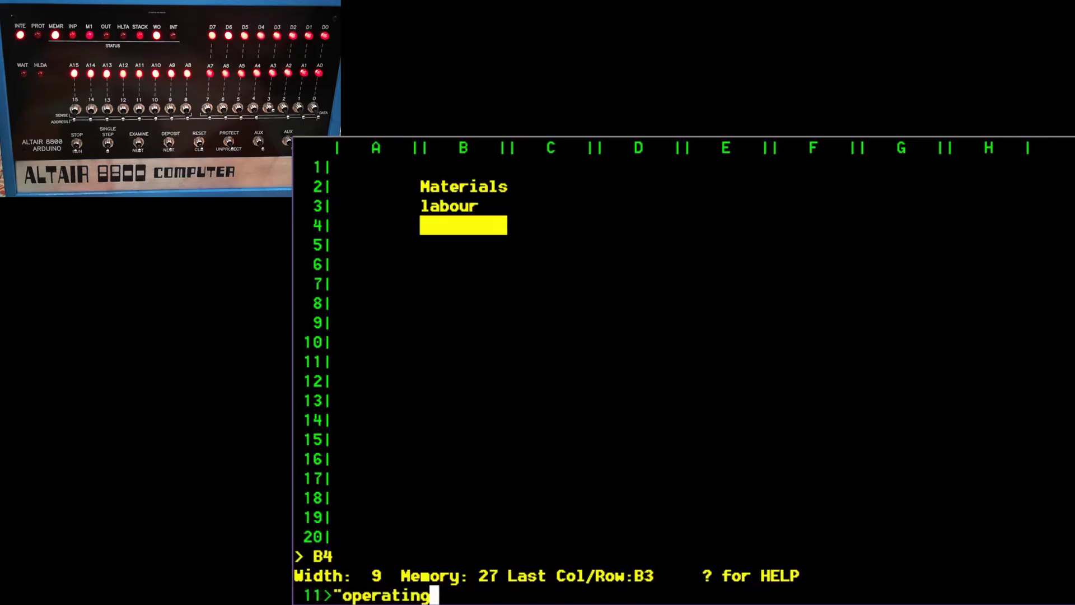
pyautogui.press('Return')
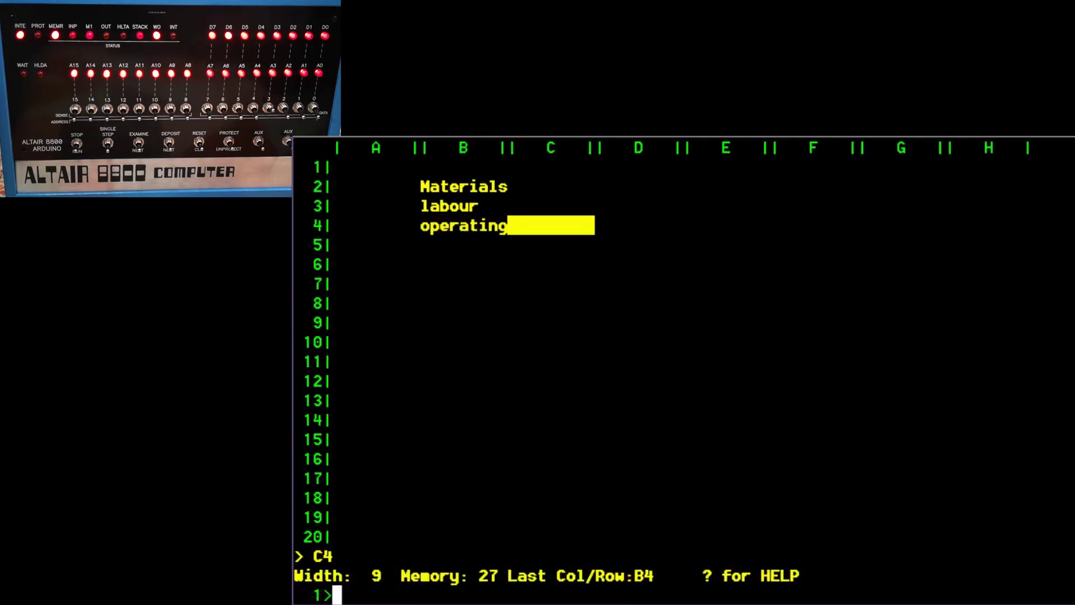
# Enter the shipping label in B5, correcting the typo 'sgipping'
pyautogui.press('Down')
pyautogui.press('Left')
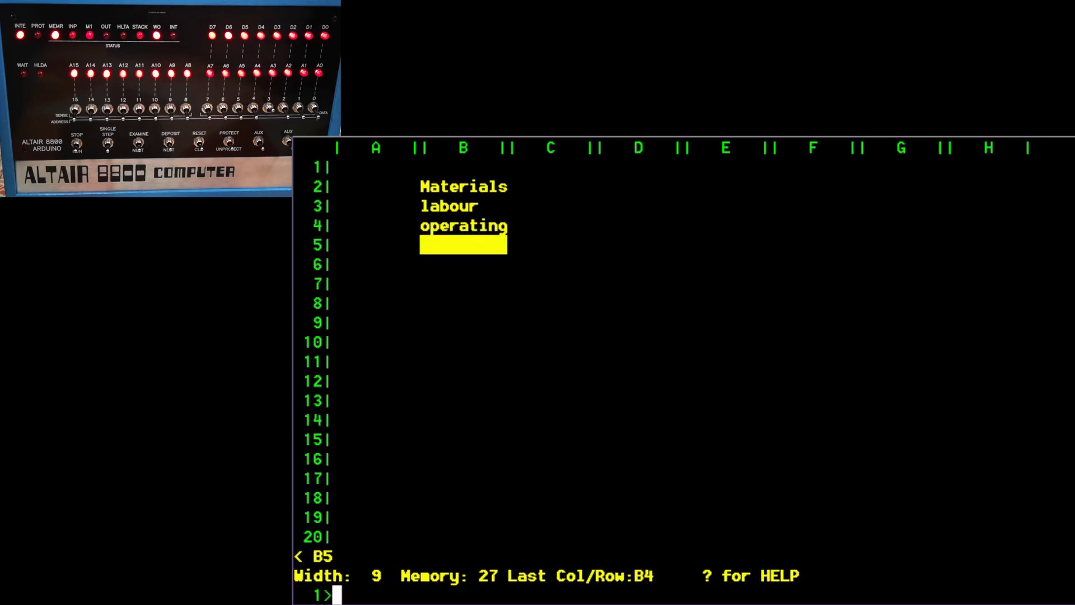
pyautogui.write('"sgi')
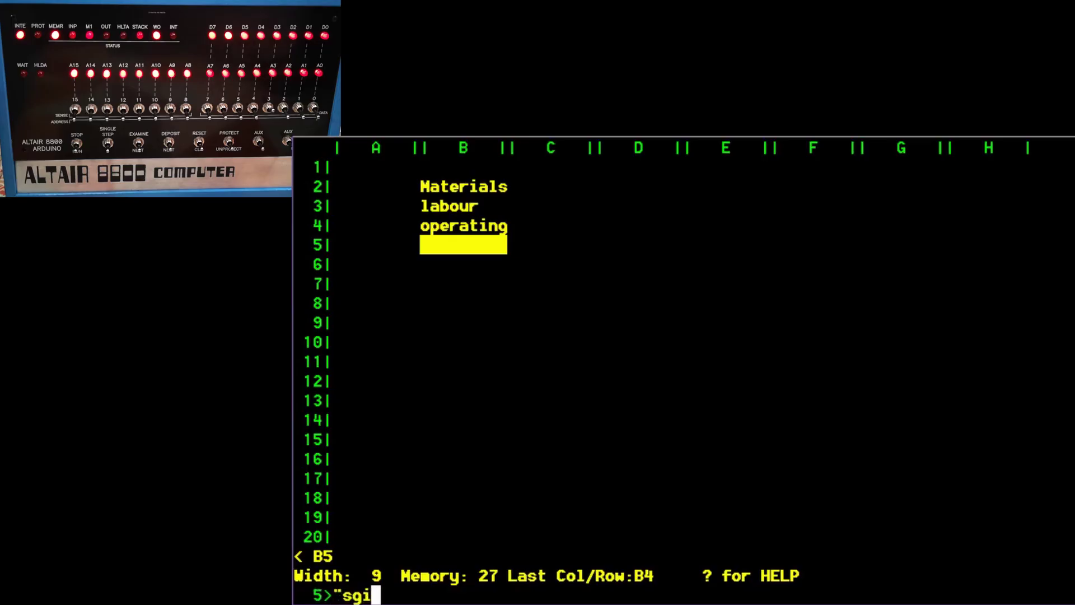
pyautogui.write('pping')
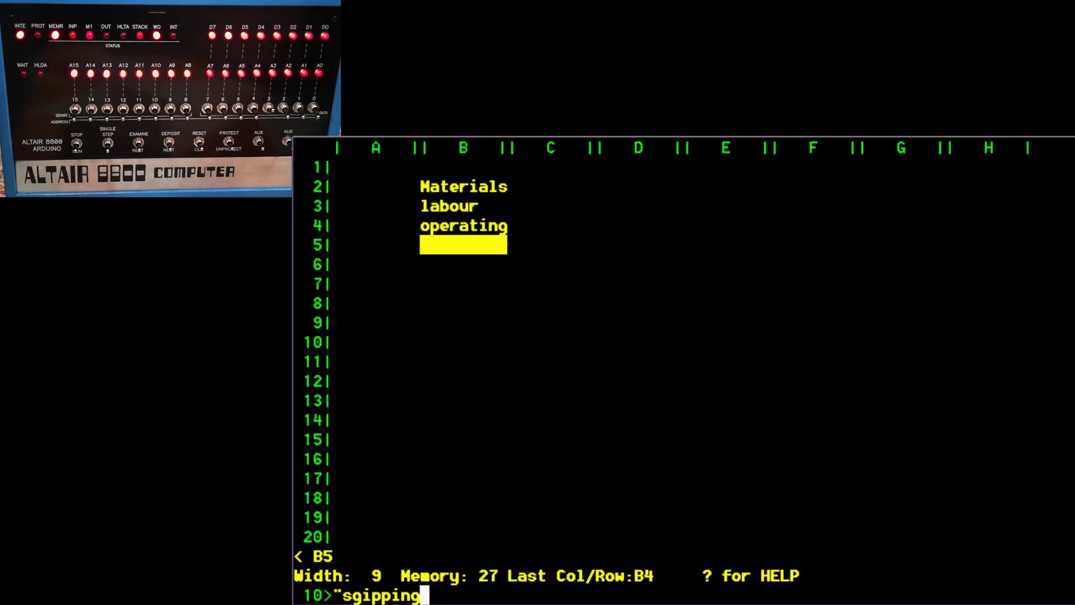
pyautogui.press('Left')
pyautogui.press('Left')
pyautogui.press('Left')
pyautogui.press('Left')
pyautogui.press('Left')
pyautogui.press('Left')
pyautogui.press('Left')
pyautogui.write('h')
pyautogui.press('Right')
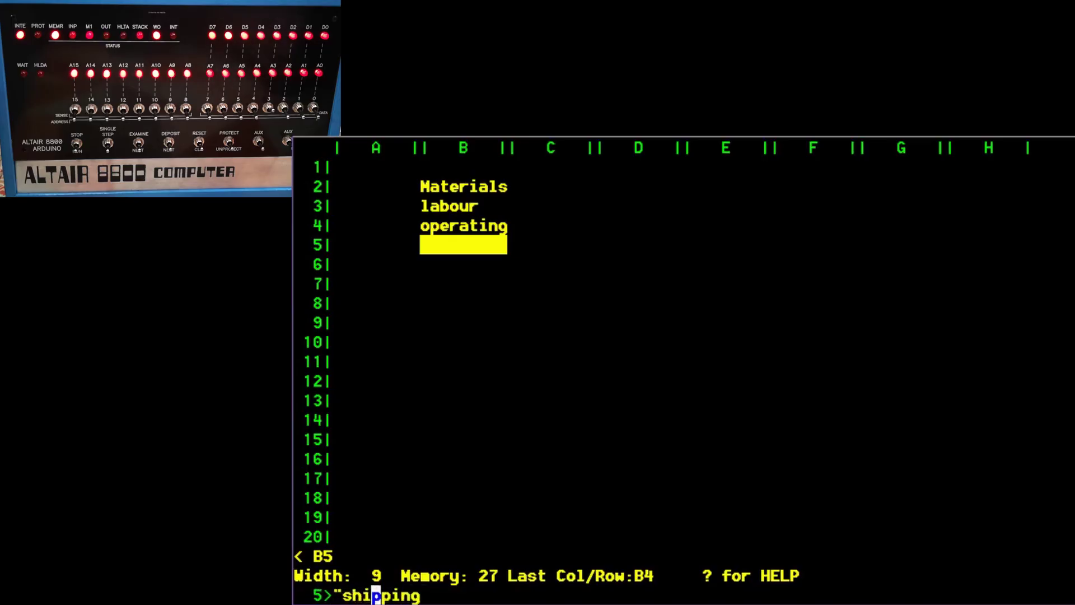
pyautogui.press('Right')
pyautogui.press('Right')
# Add the tax label in B6, retyping it with a leading quote as text
pyautogui.press('Right')
pyautogui.press('Right')
pyautogui.press('Right')
pyautogui.press('Return')
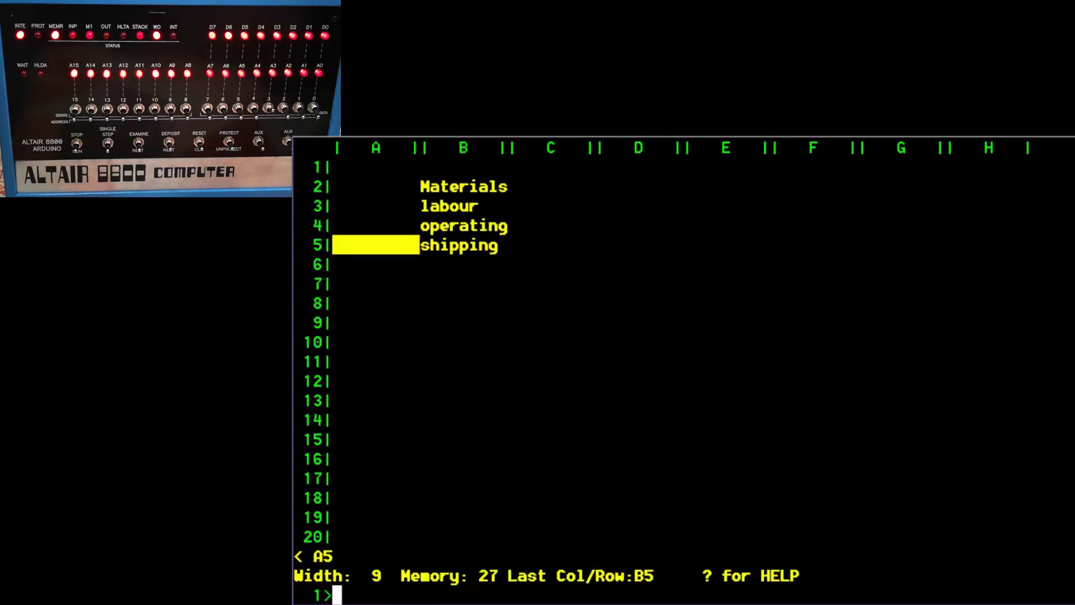
pyautogui.press('Down')
pyautogui.press('Right')
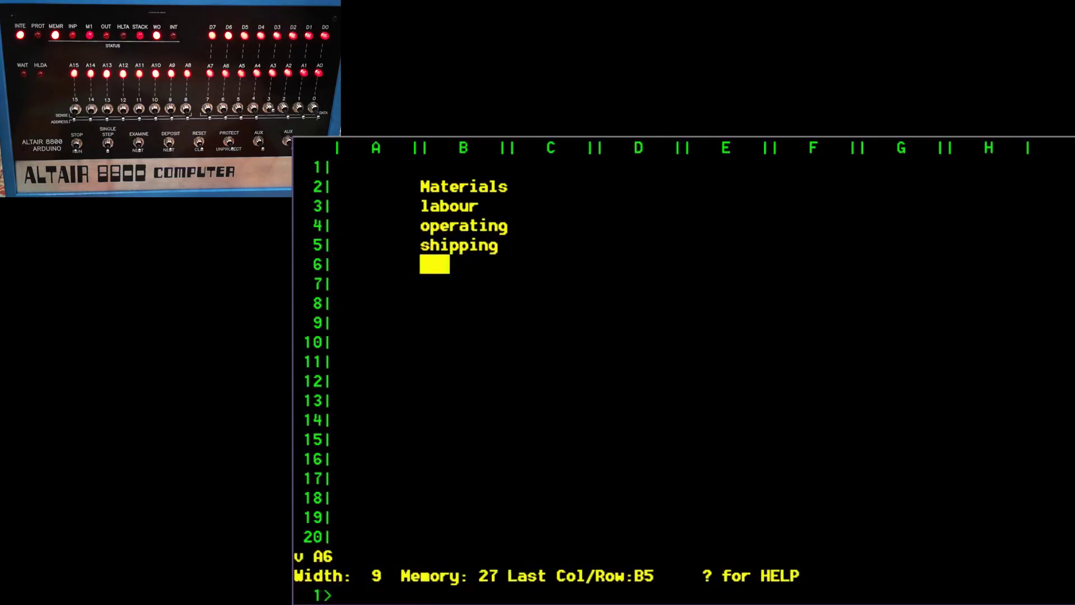
pyautogui.write('ta')
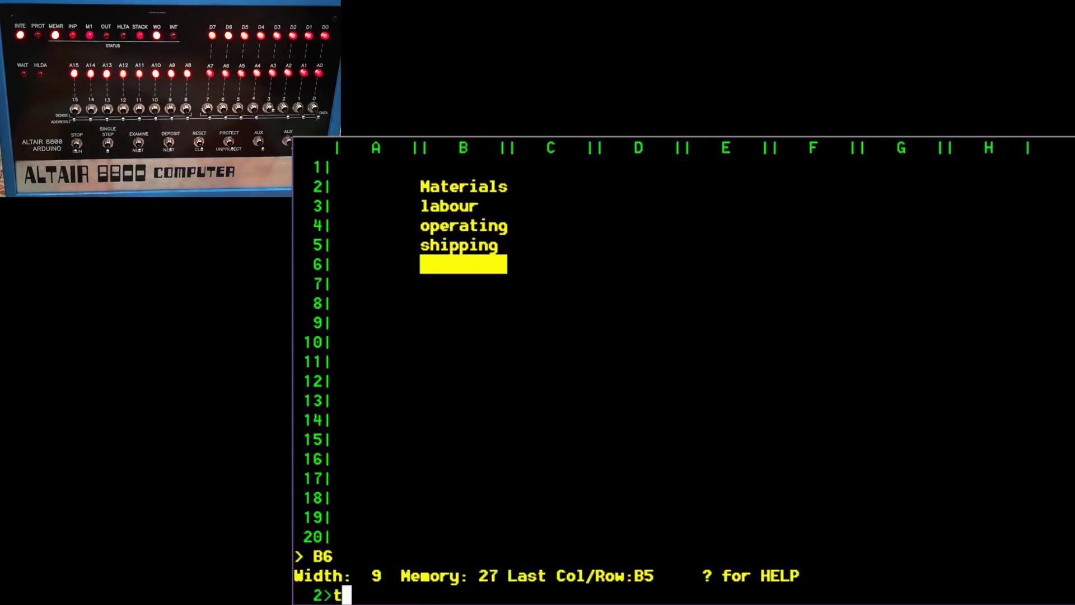
pyautogui.press('BackSpace')
pyautogui.press('BackSpace')
pyautogui.write('"ta')
pyautogui.write('x')
pyautogui.press('Return')
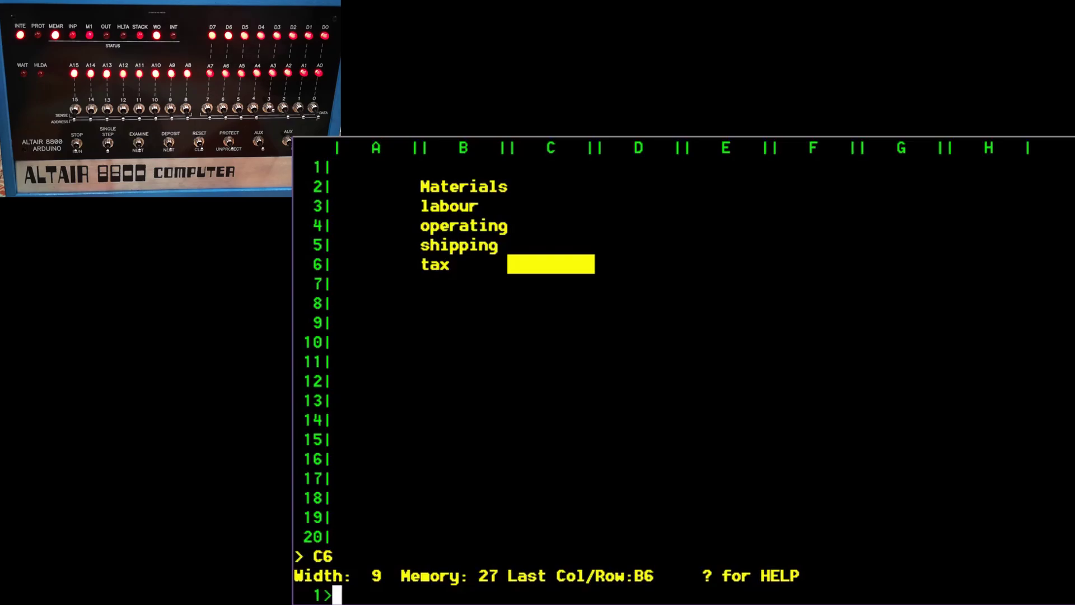
# Enter (c2+c3)*0.1 in C6 and check it shows 0
pyautogui.write('(c')
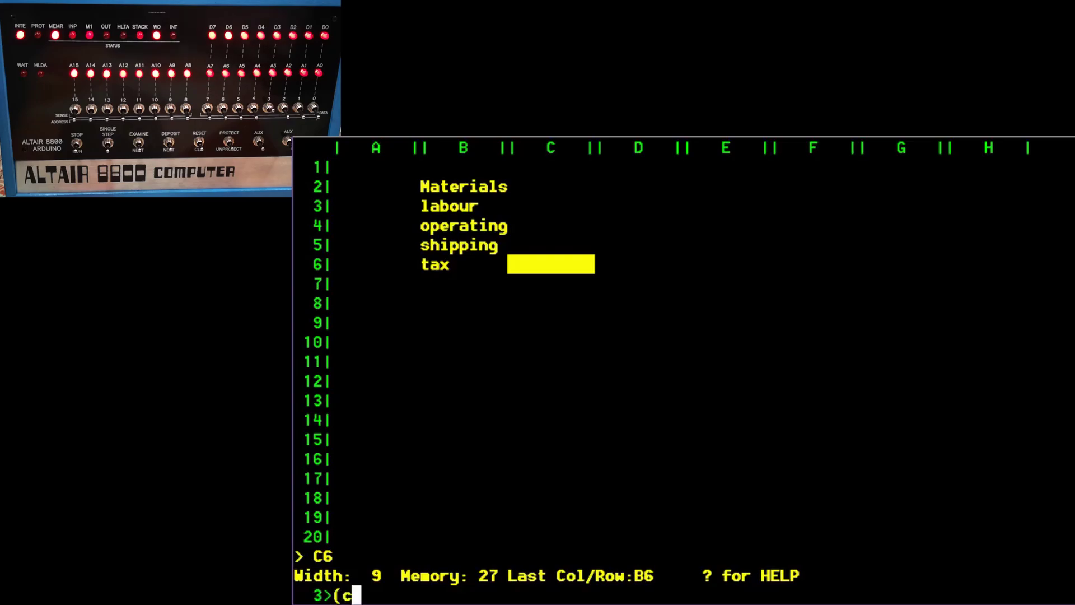
pyautogui.write('2+c3)')
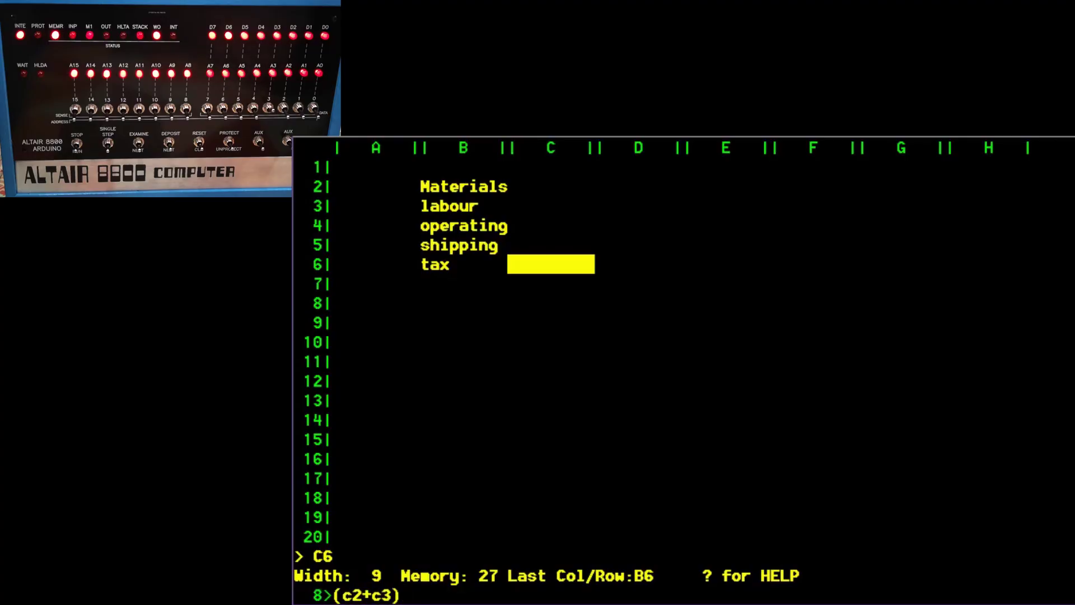
pyautogui.write('*0.1')
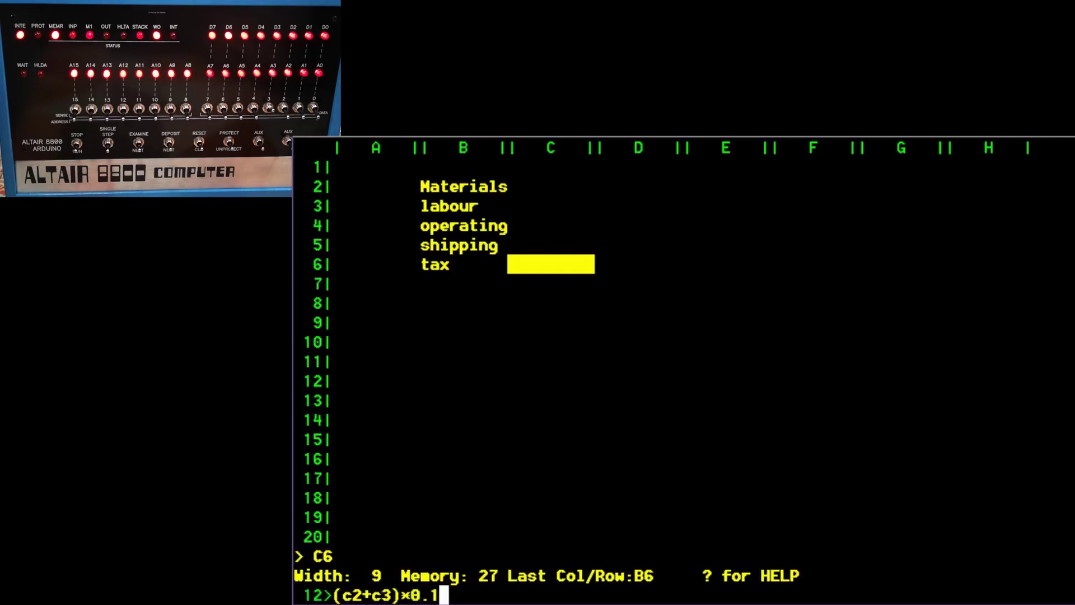
pyautogui.press('Return')
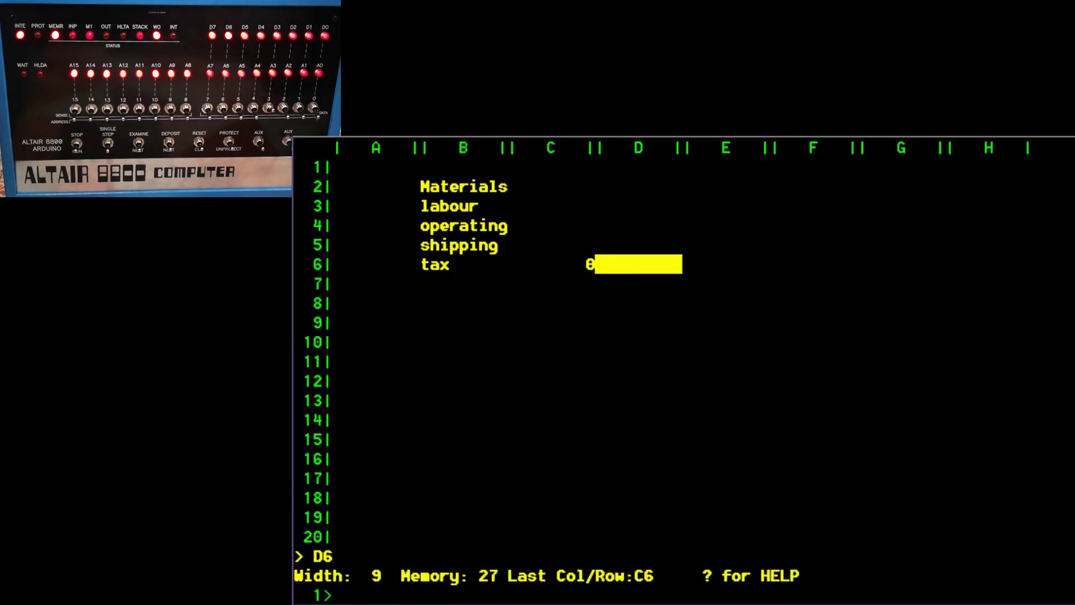
pyautogui.press('Left')
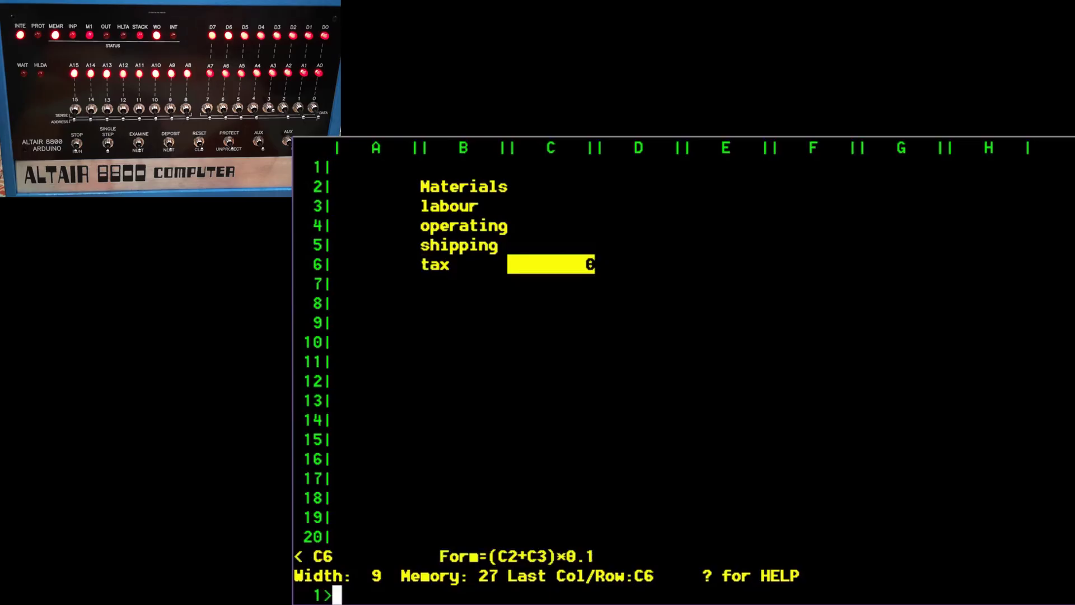
pyautogui.press('Up')
pyautogui.press('Up')
pyautogui.press('Up')
pyautogui.press('Up')
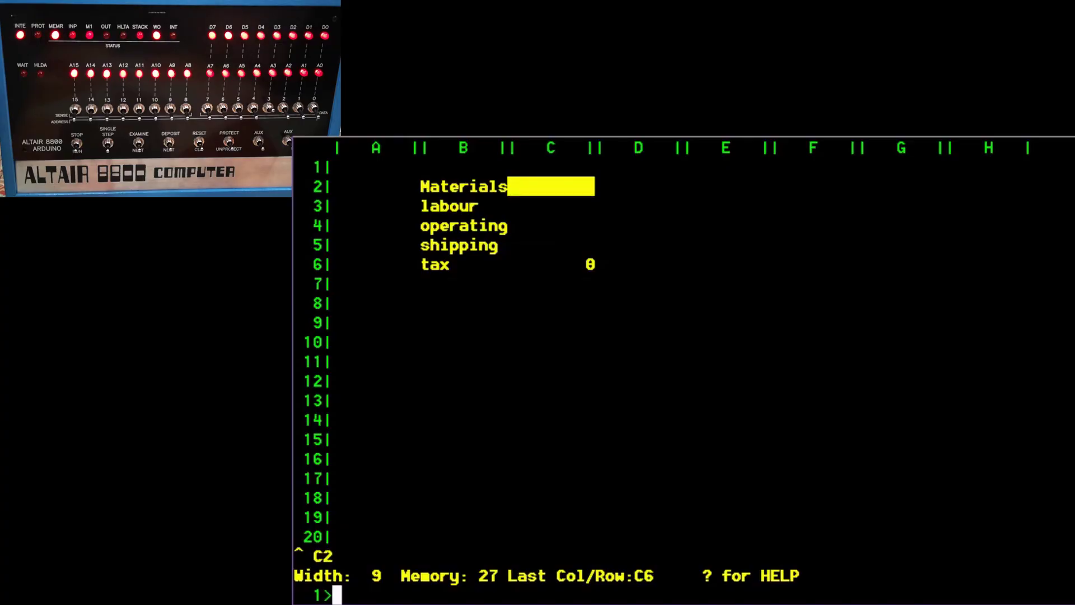
# Enter 4.95 as the materials cost in C2 and 5.95 as the labour cost in C3
pyautogui.write('4')
pyautogui.write('.95')
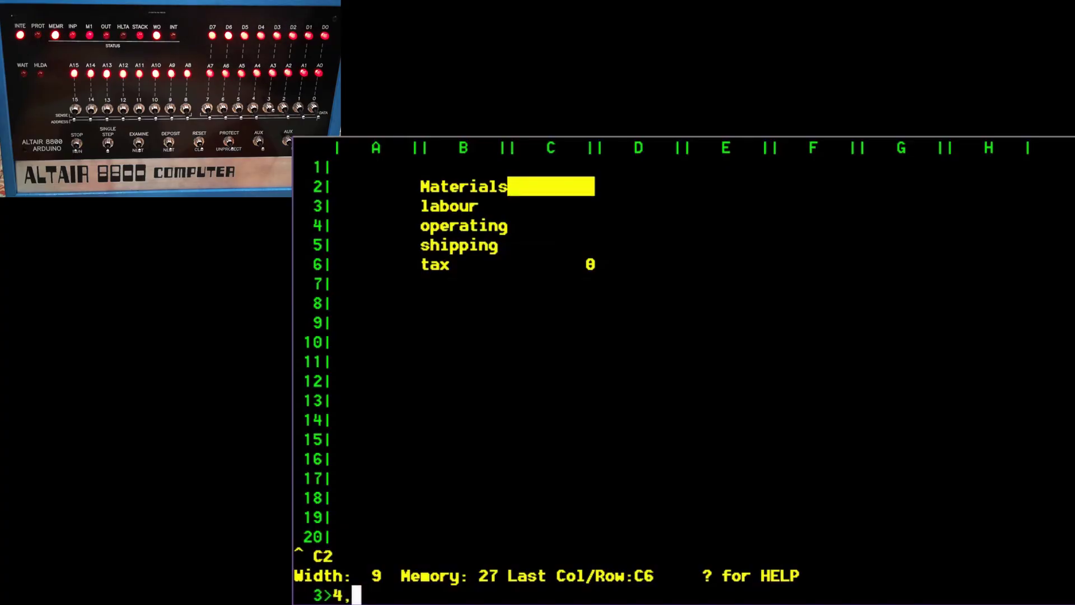
pyautogui.press('Return')
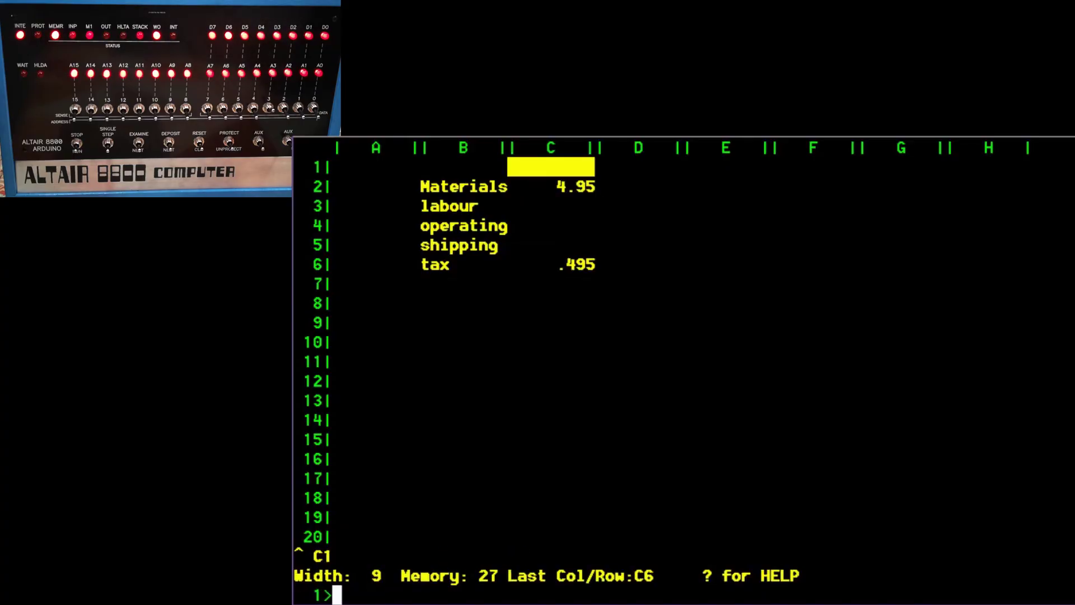
pyautogui.press('Down')
pyautogui.press('Down')
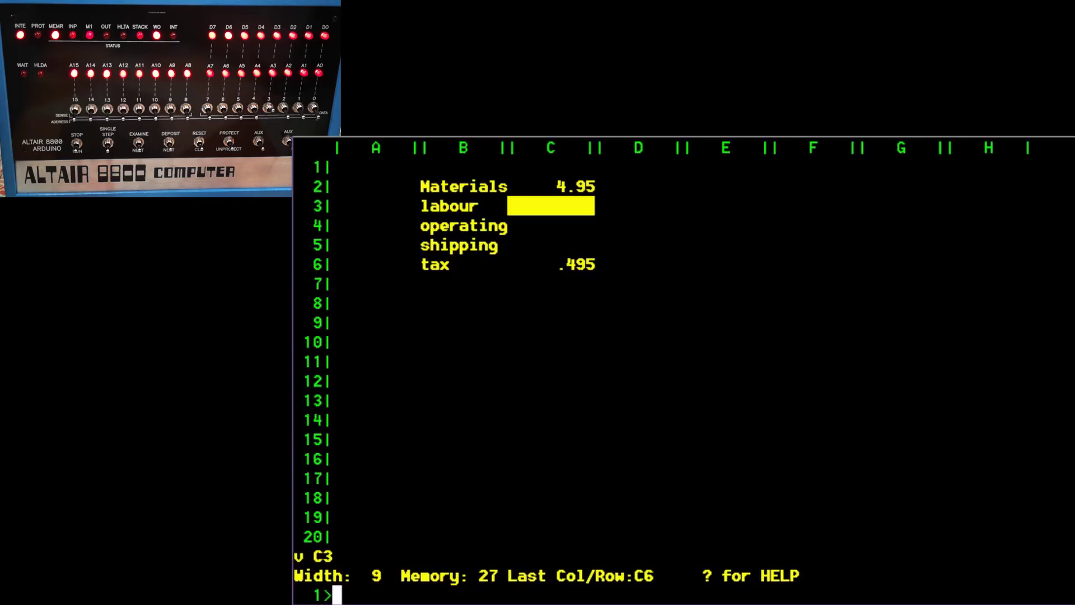
pyautogui.write('5.95')
pyautogui.press('Return')
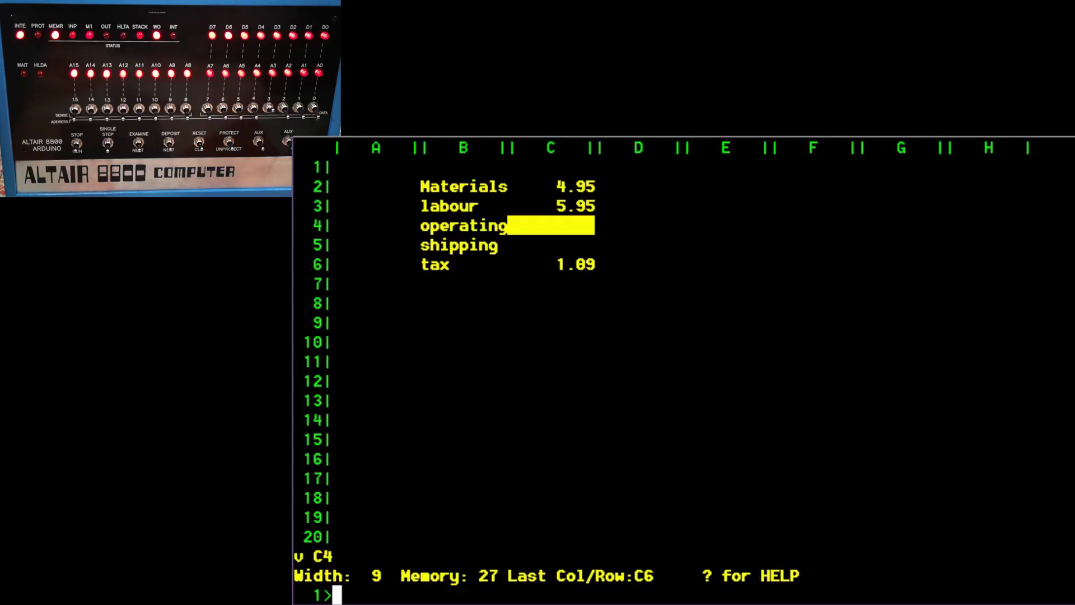
# Put 120 in D4 beside the operating row
pyautogui.press('Right')
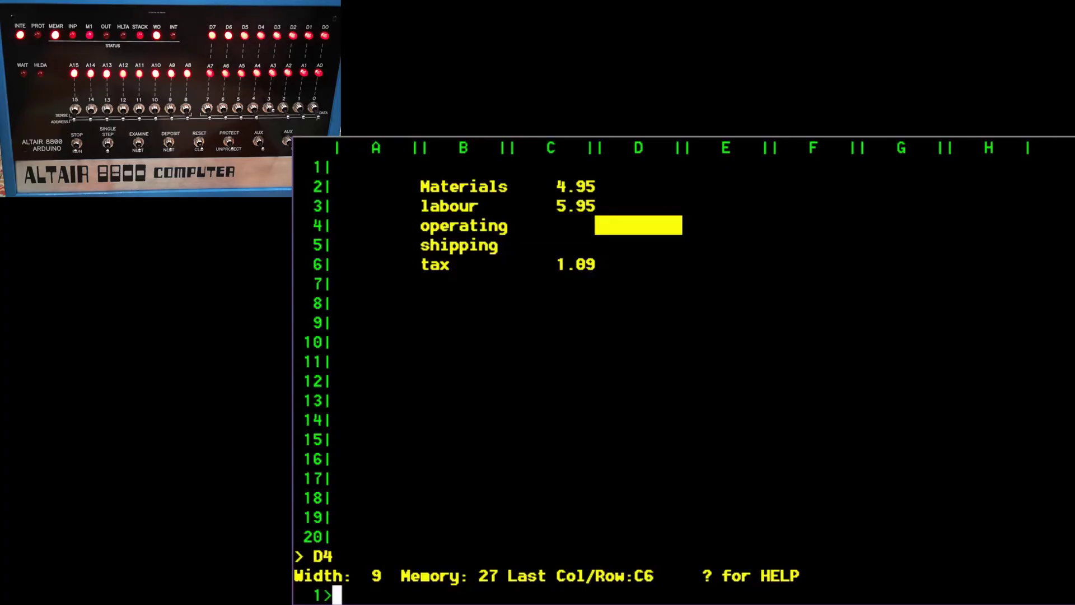
pyautogui.write('120')
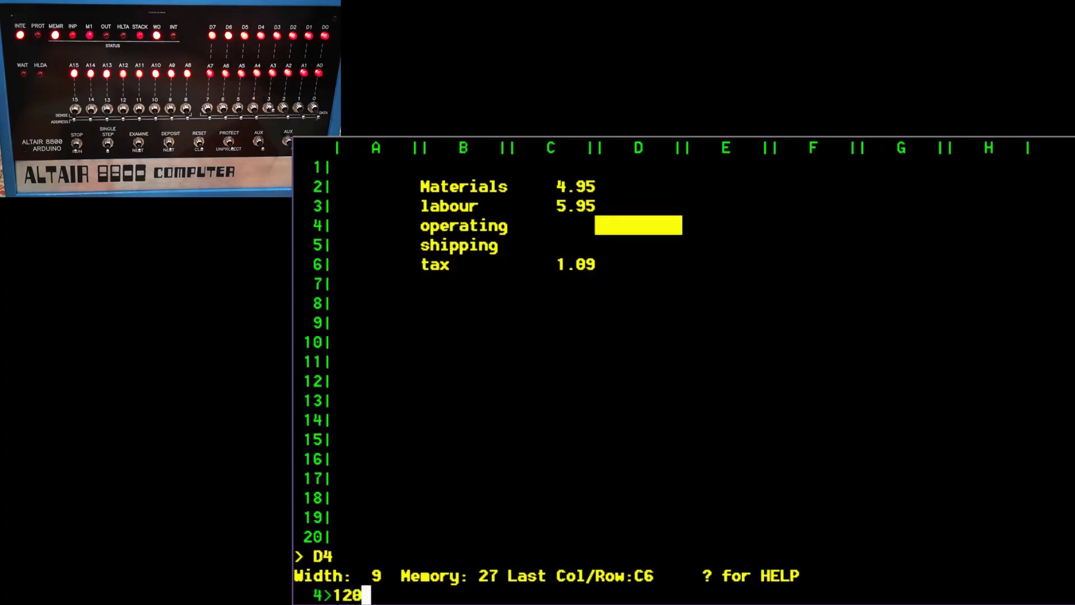
pyautogui.press('Return')
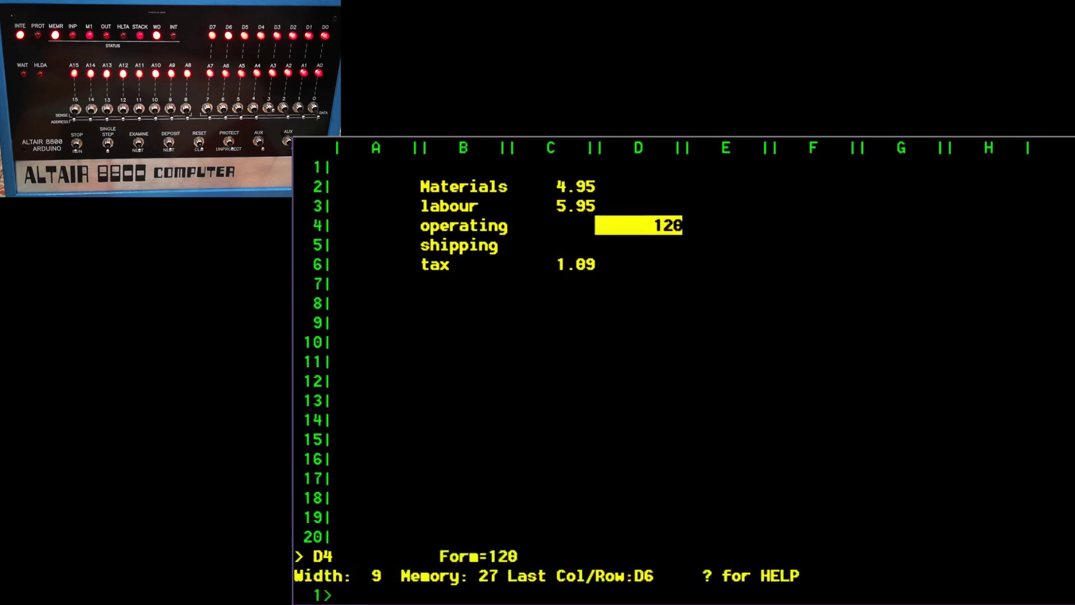
# Go back to C4 and type the operating cost formula d4/1000
pyautogui.press('Right')
pyautogui.press('Left')
pyautogui.press('Left')
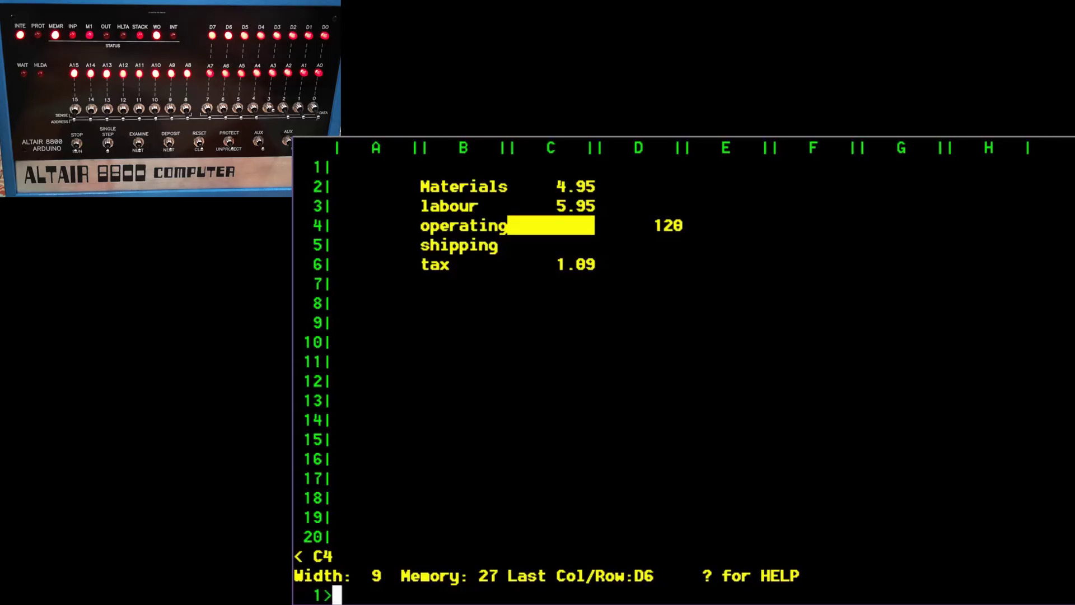
pyautogui.write('d4/1000')
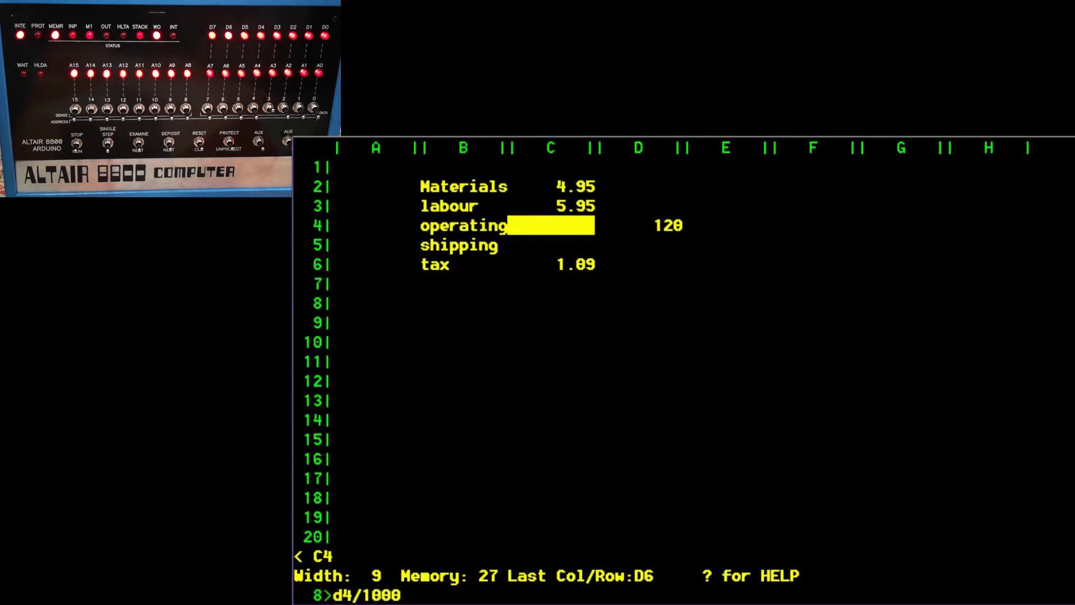
# Commit the d4/1000 formula in C4 so it shows .12
pyautogui.press('Return')
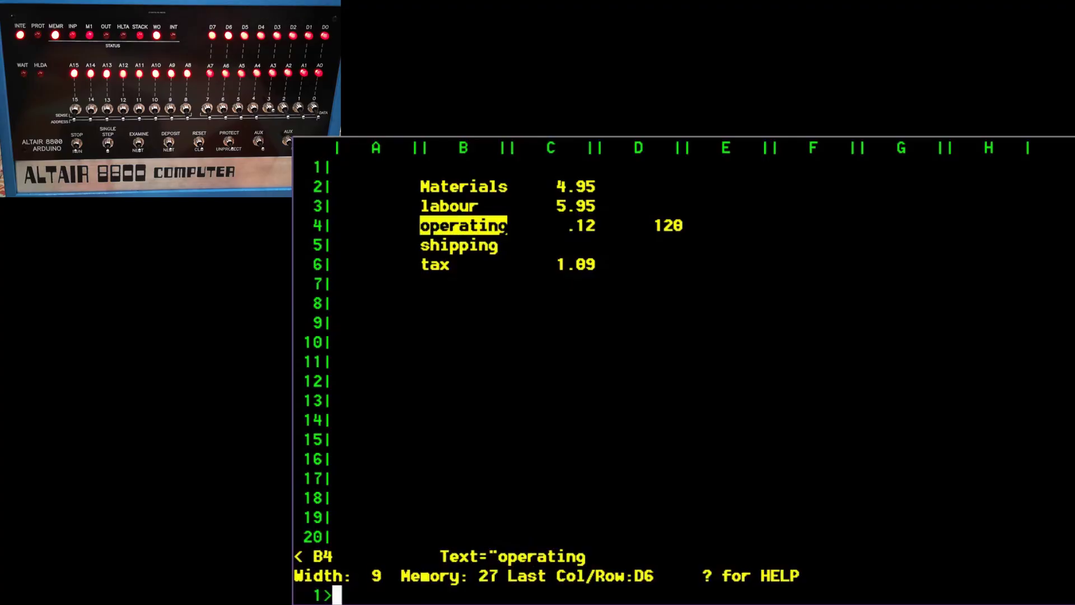
pyautogui.write('X')
pyautogui.press('BackSpace')
# Enter 3.50 as the shipping cost in C5
pyautogui.press('Down')
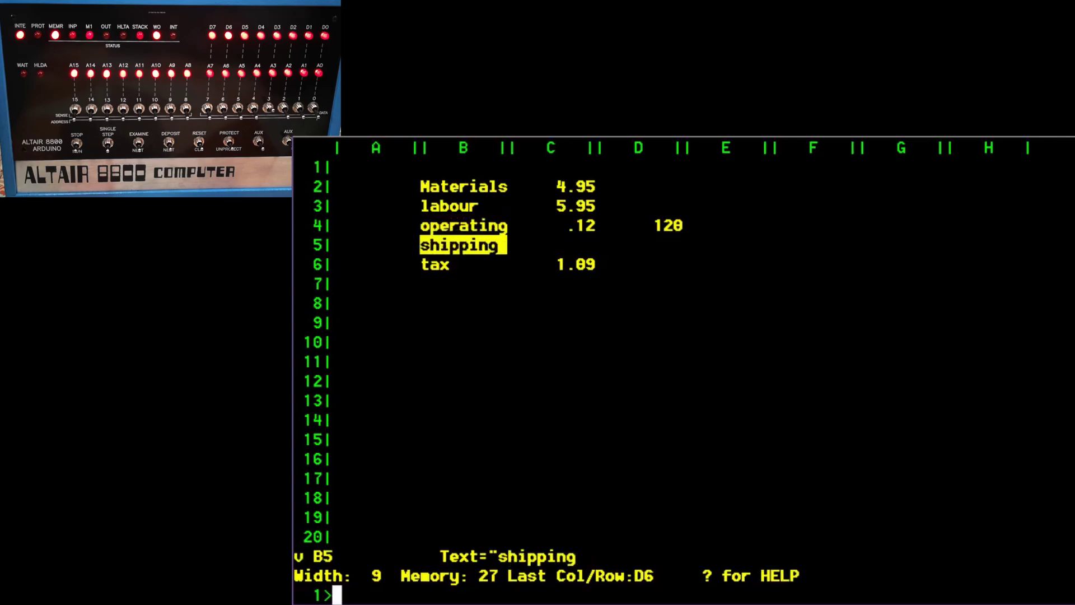
pyautogui.press('Right')
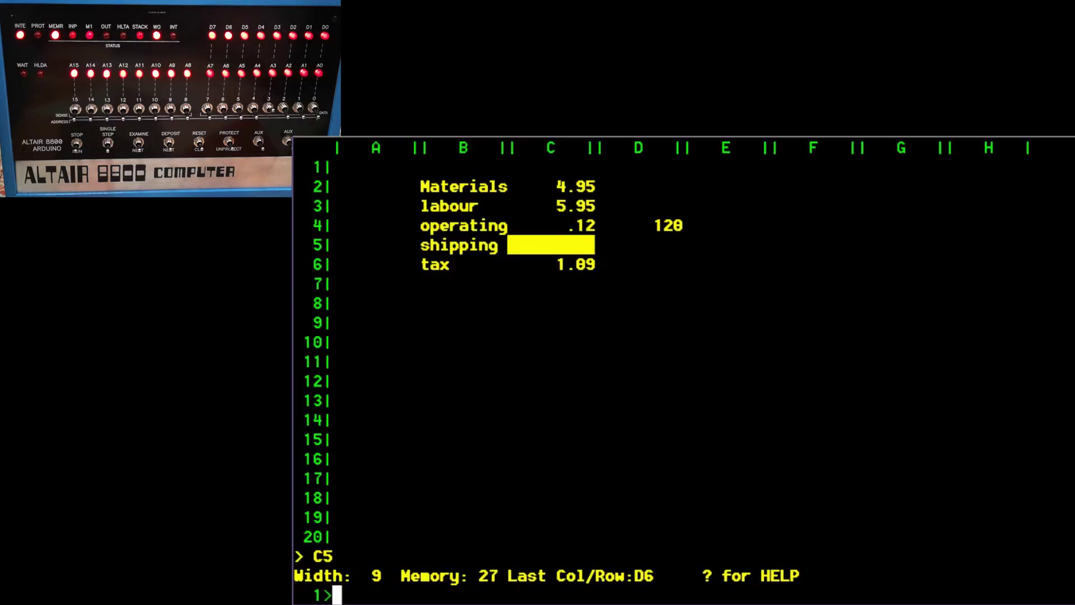
pyautogui.write('3.50')
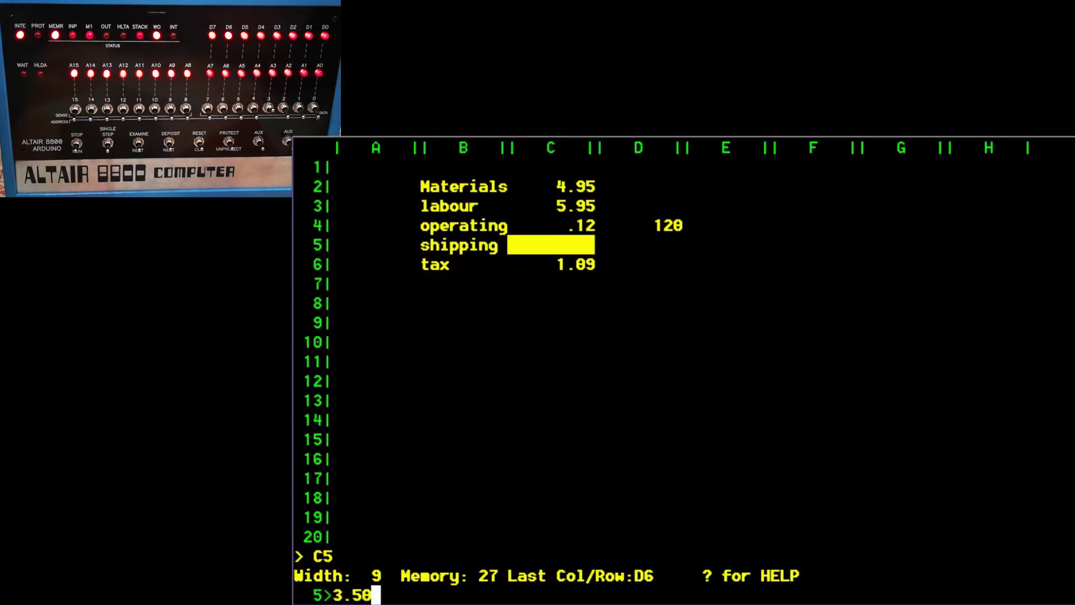
pyautogui.press('Return')
pyautogui.press('Right')
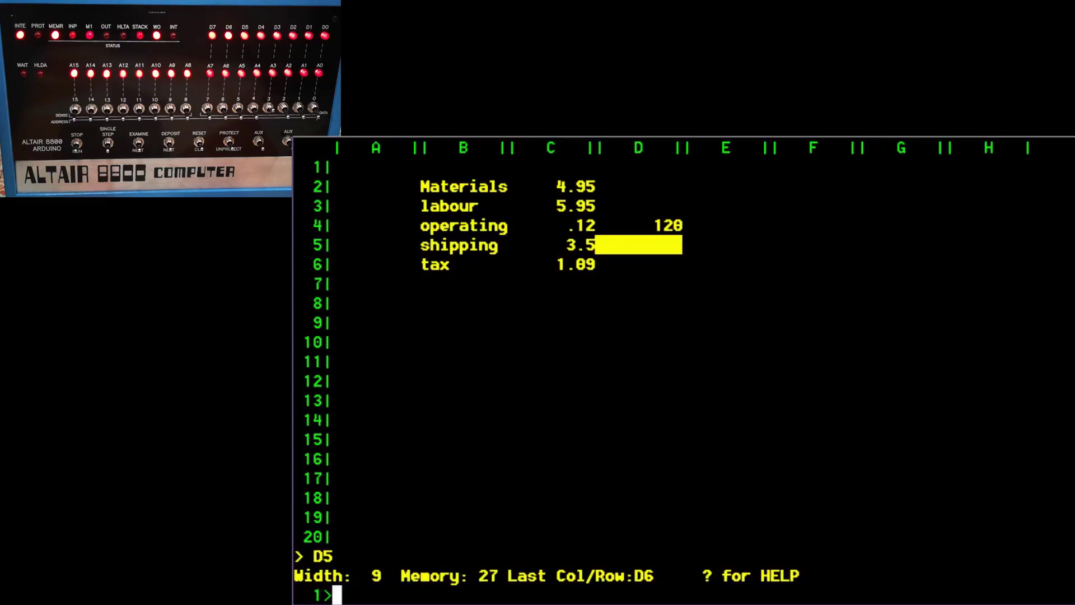
# Add the label 'total cost' in B8
pyautogui.press('Down')
pyautogui.press('Down')
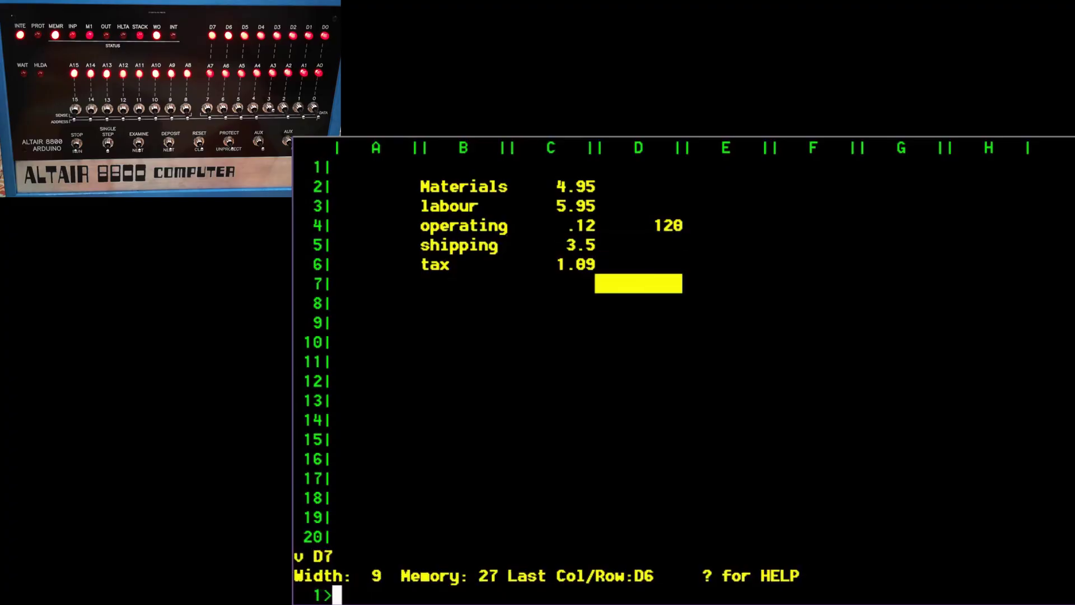
pyautogui.press('Down')
pyautogui.press('Left')
pyautogui.press('Left')
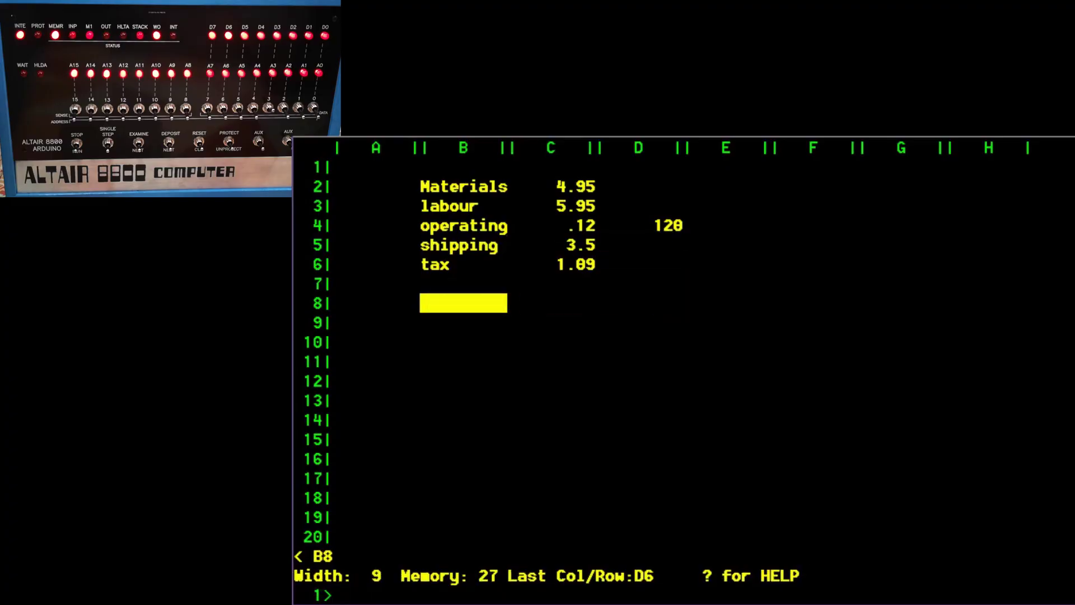
pyautogui.write('"to')
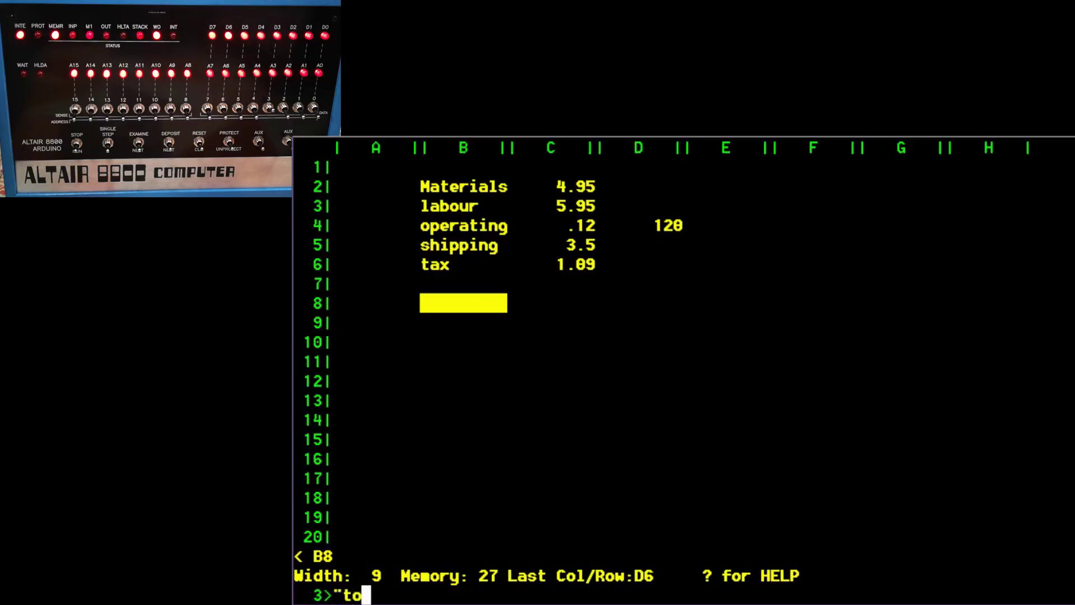
pyautogui.write('tal cos')
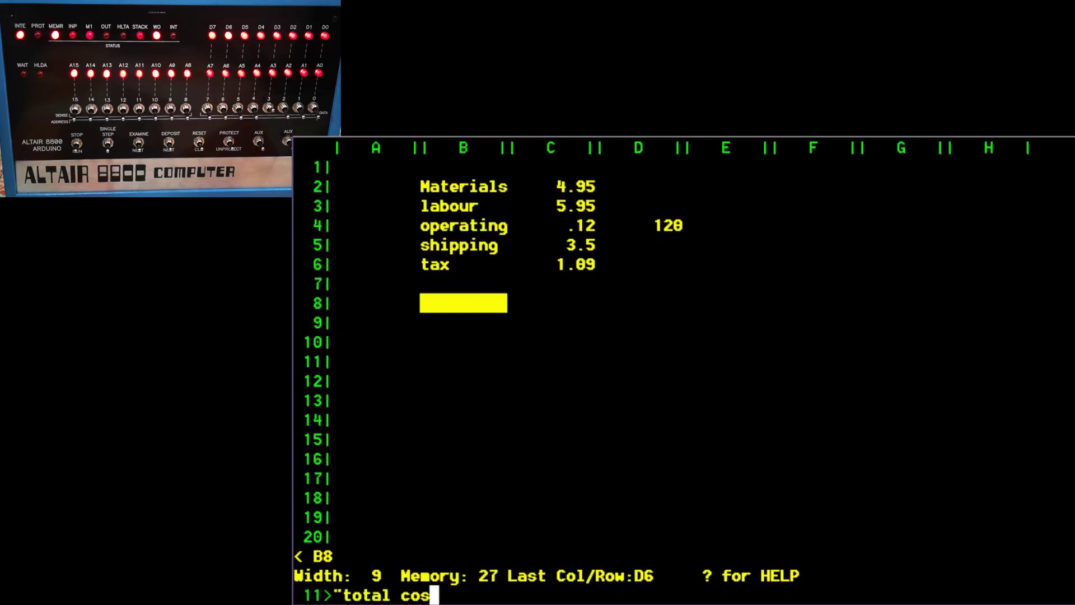
pyautogui.write('t')
pyautogui.press('Return')
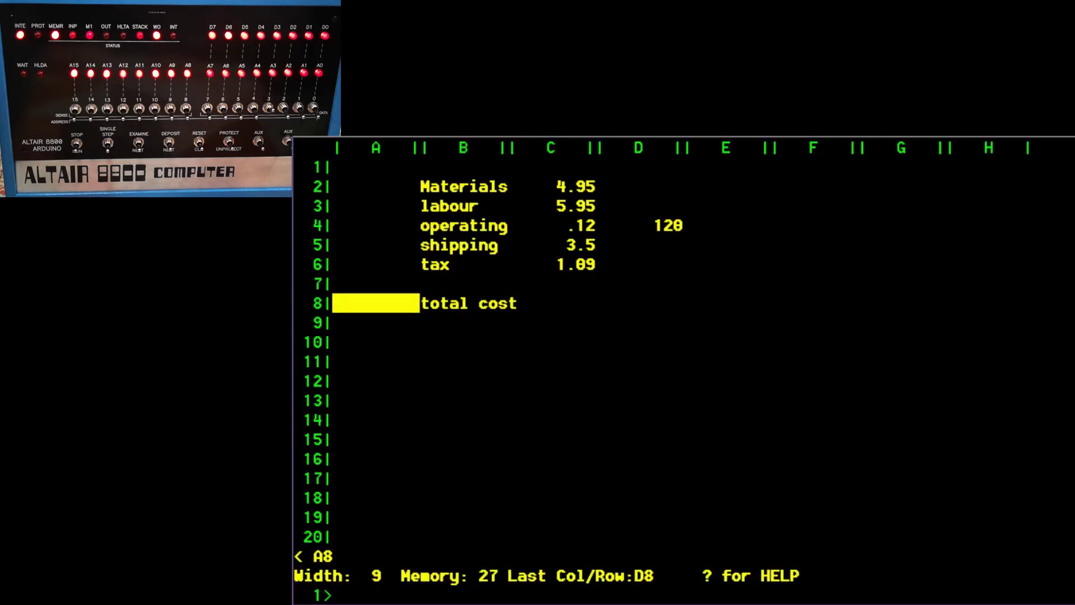
# Enter c6+c5+c4+c3+c2 in C8 so the total cost shows 15.61
pyautogui.press('Right')
pyautogui.press('Right')
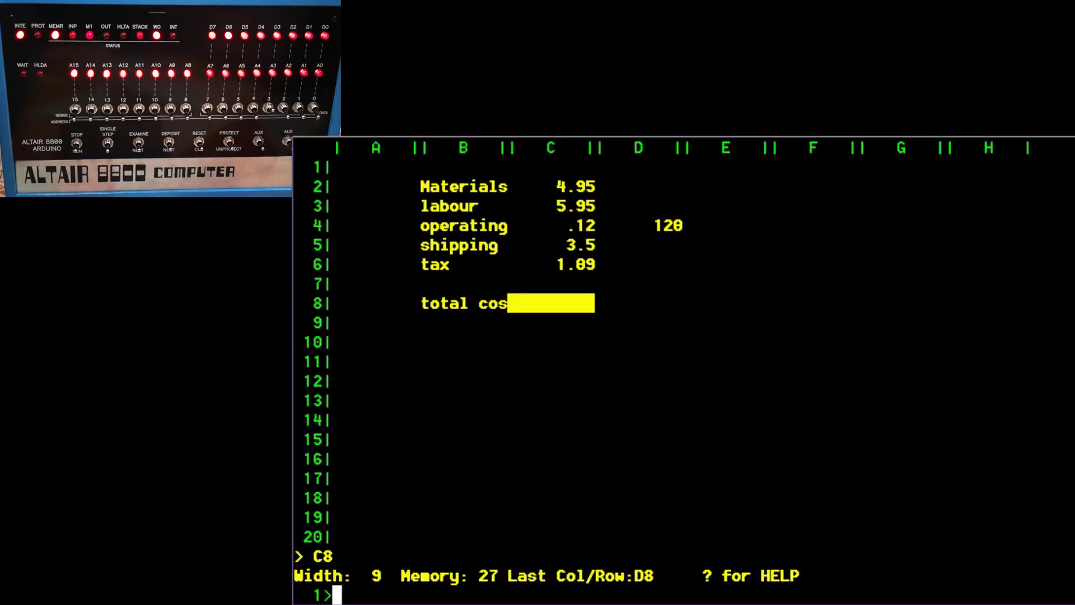
pyautogui.write('c6')
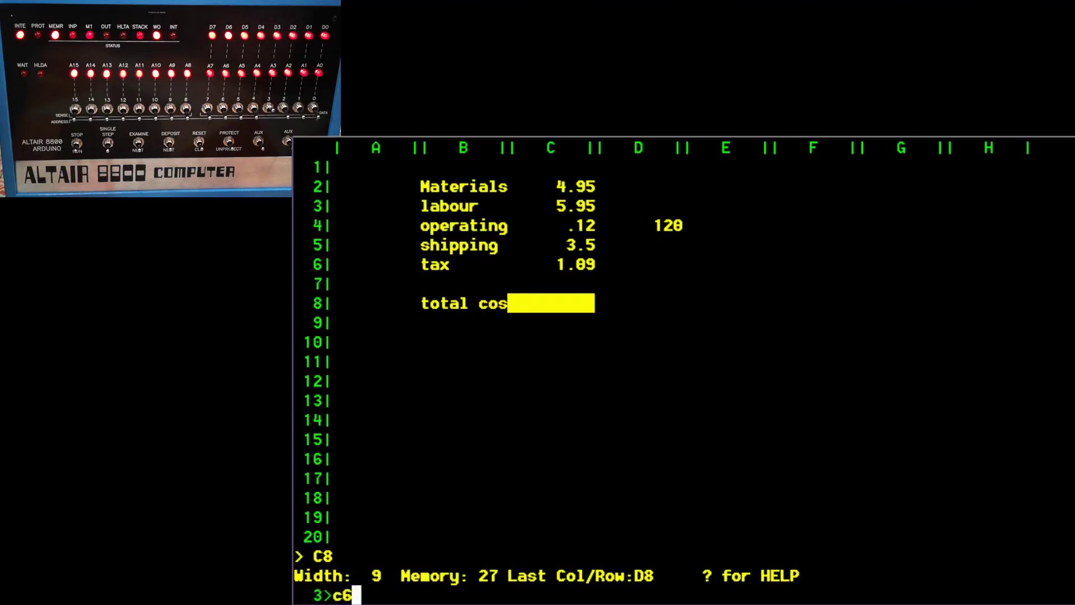
pyautogui.write('+c5')
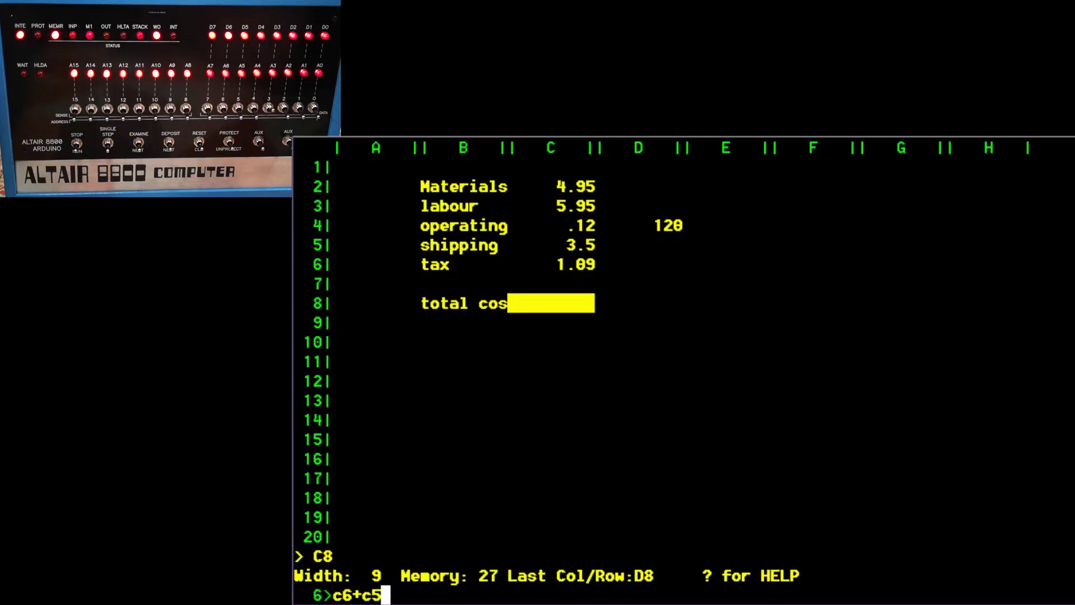
pyautogui.write('+c4+')
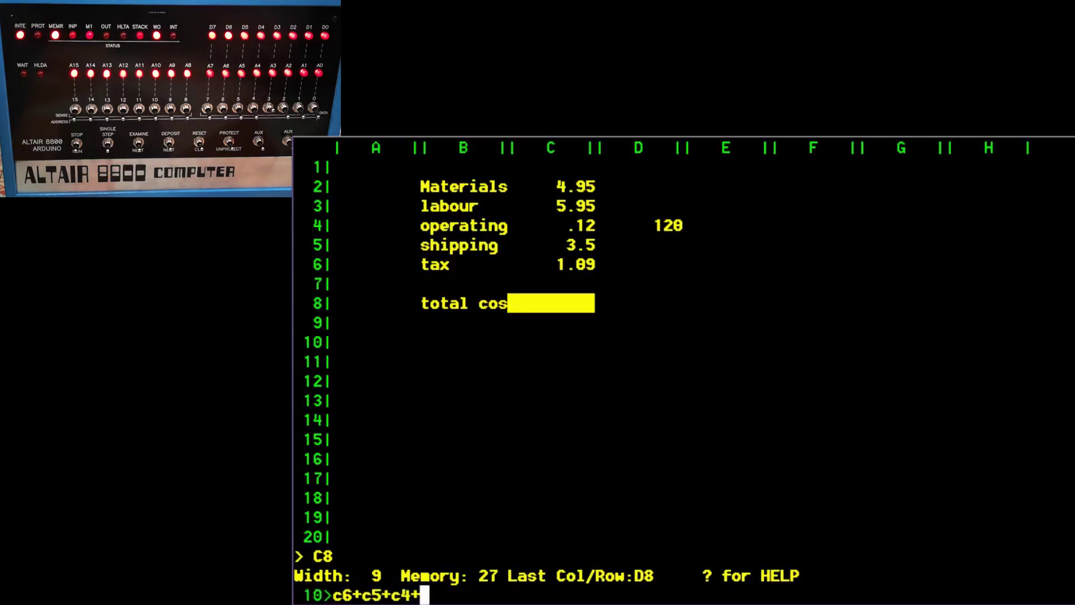
pyautogui.write('c3+c2')
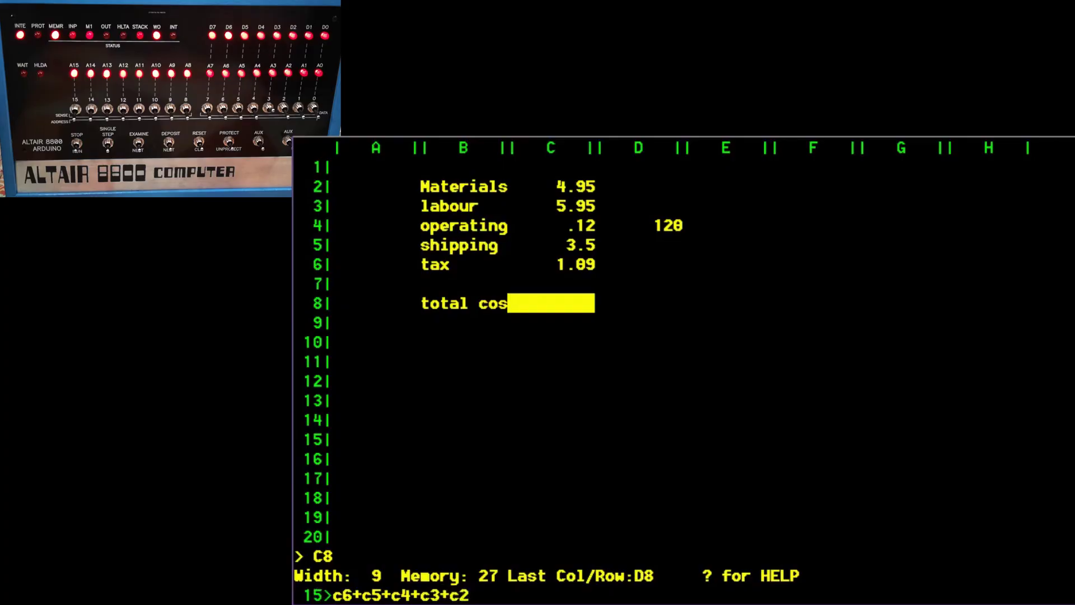
pyautogui.press('Return')
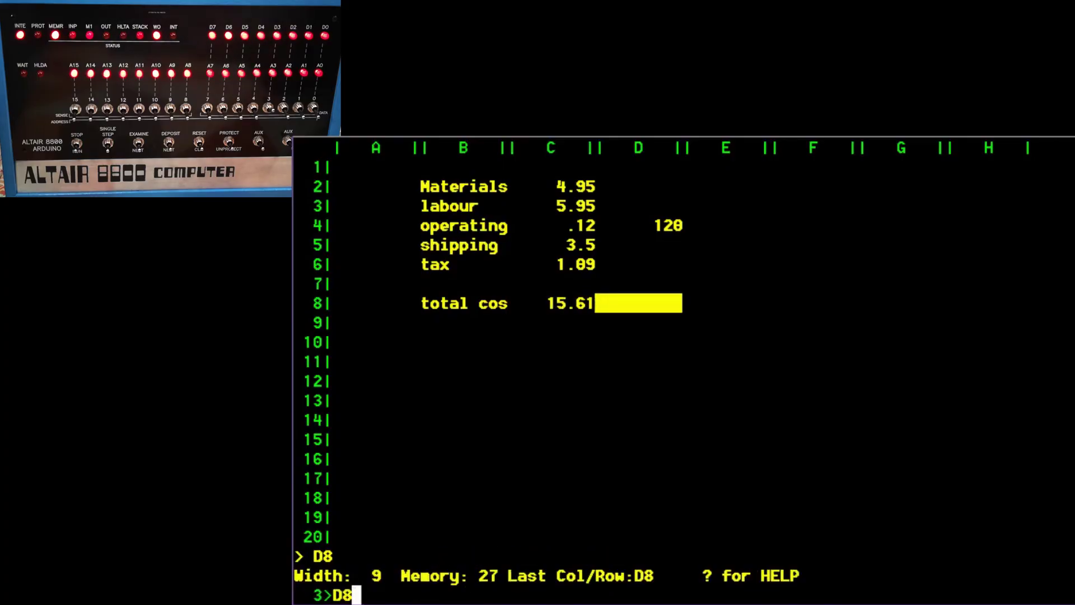
pyautogui.press('Down')
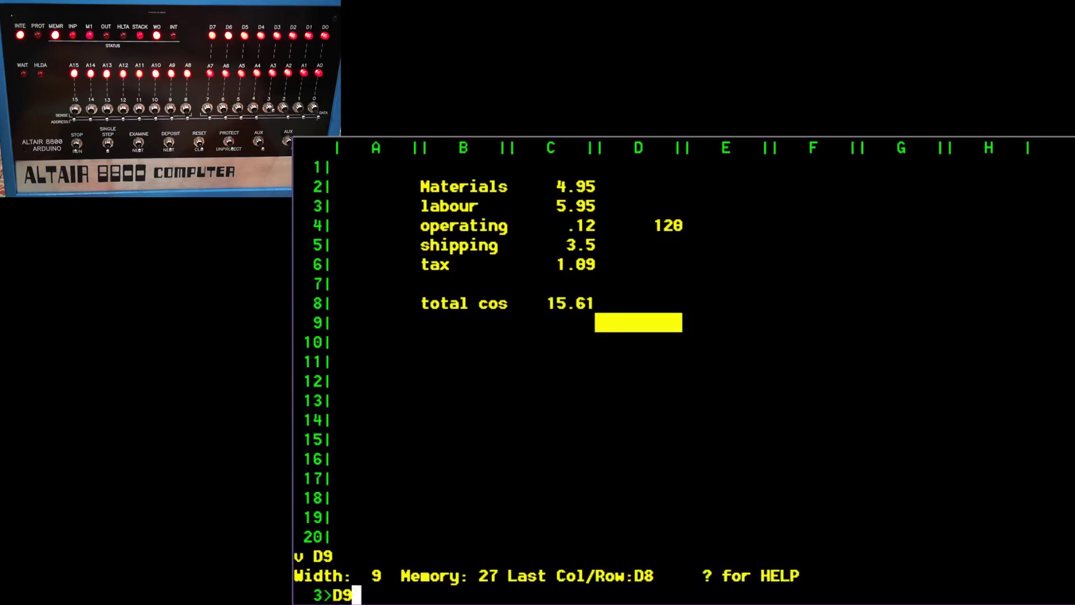
# Add the label 'retail' in B9
pyautogui.press('Left')
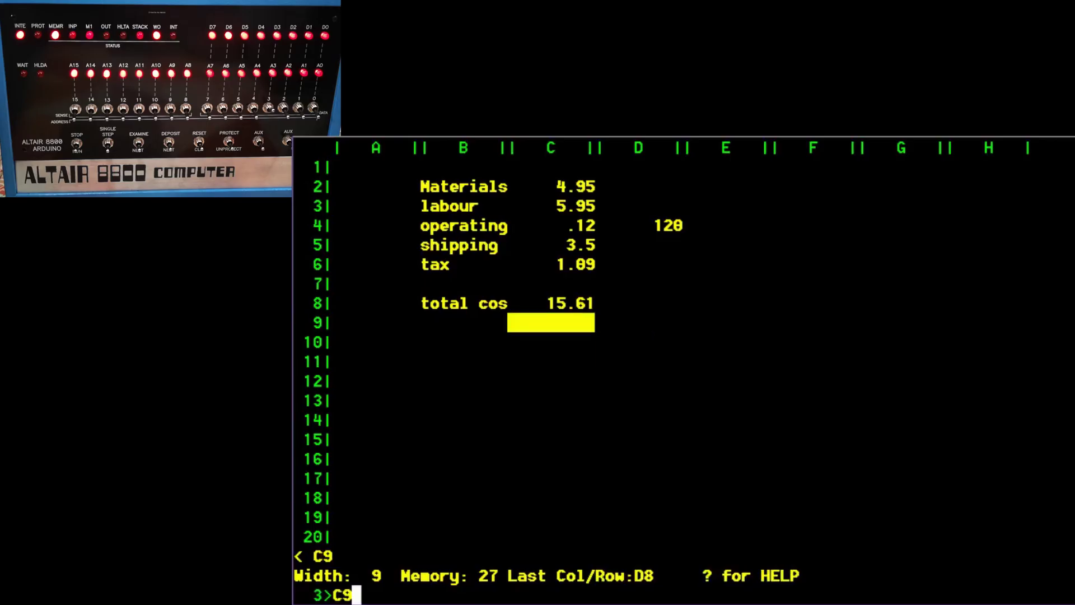
pyautogui.press('Left')
pyautogui.write('"')
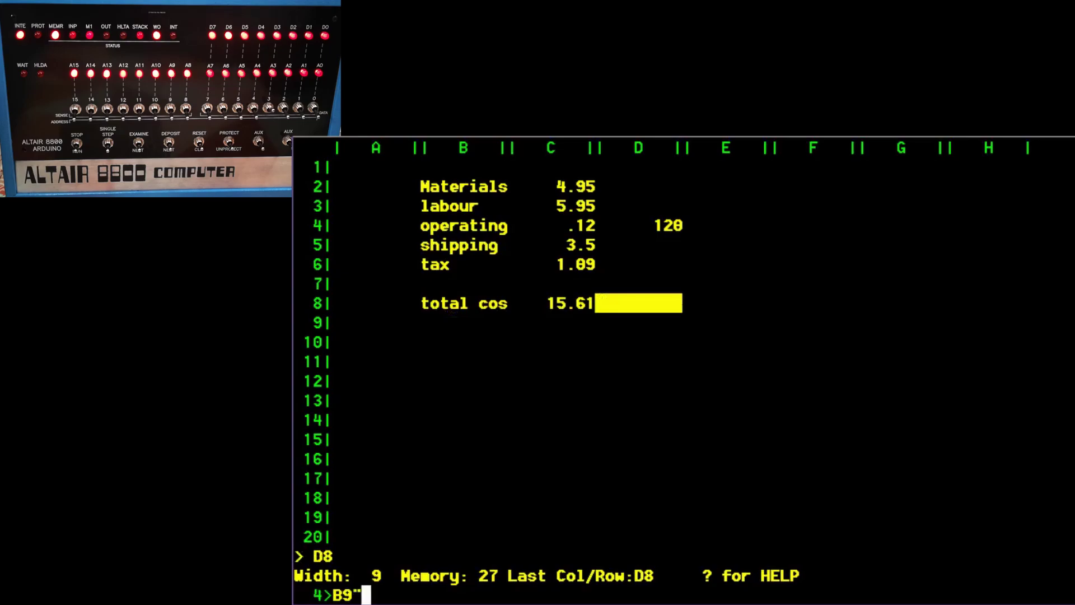
pyautogui.press('Escape')
pyautogui.press('Left')
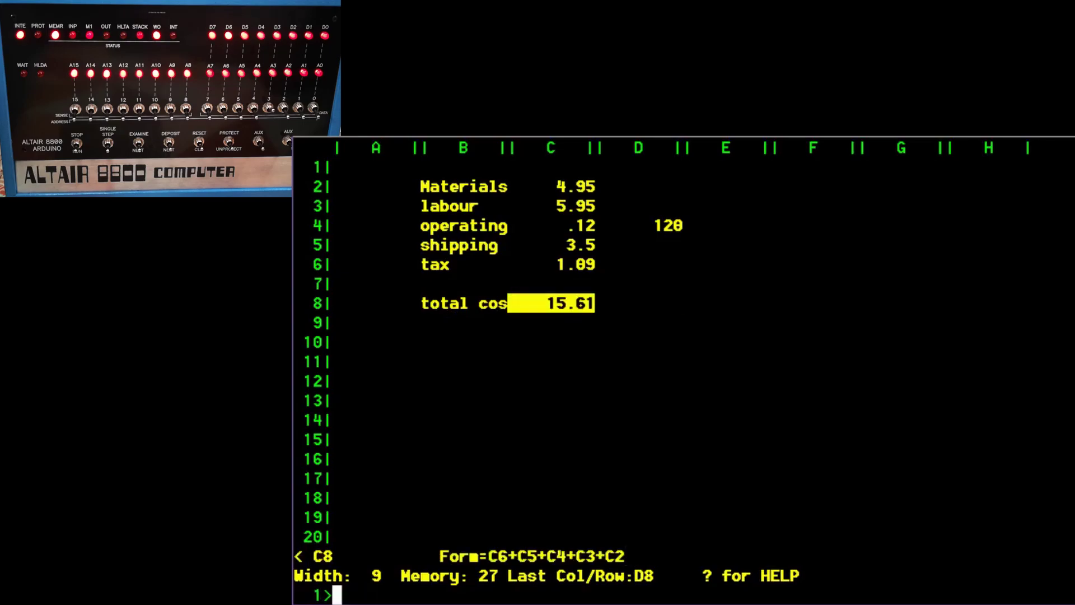
pyautogui.press('Left')
pyautogui.press('Down')
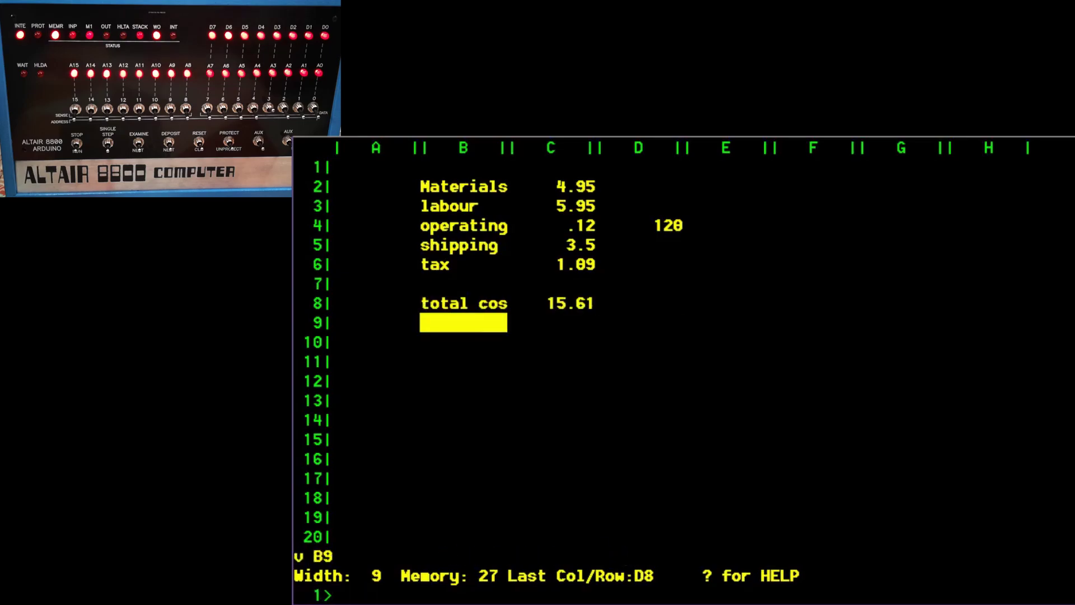
pyautogui.write('"')
pyautogui.write('retail')
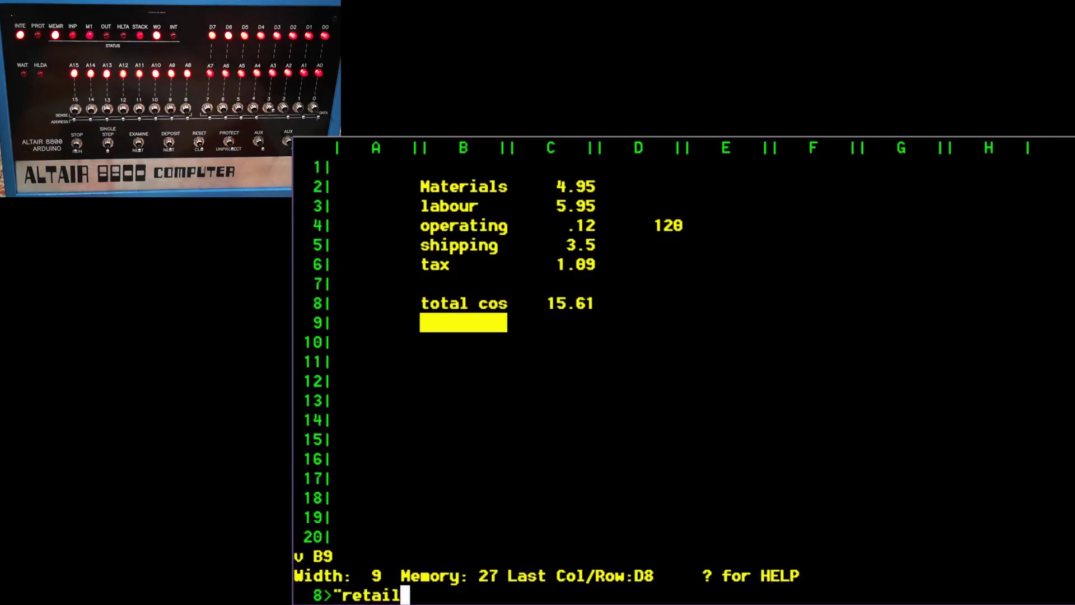
pyautogui.press('Return')
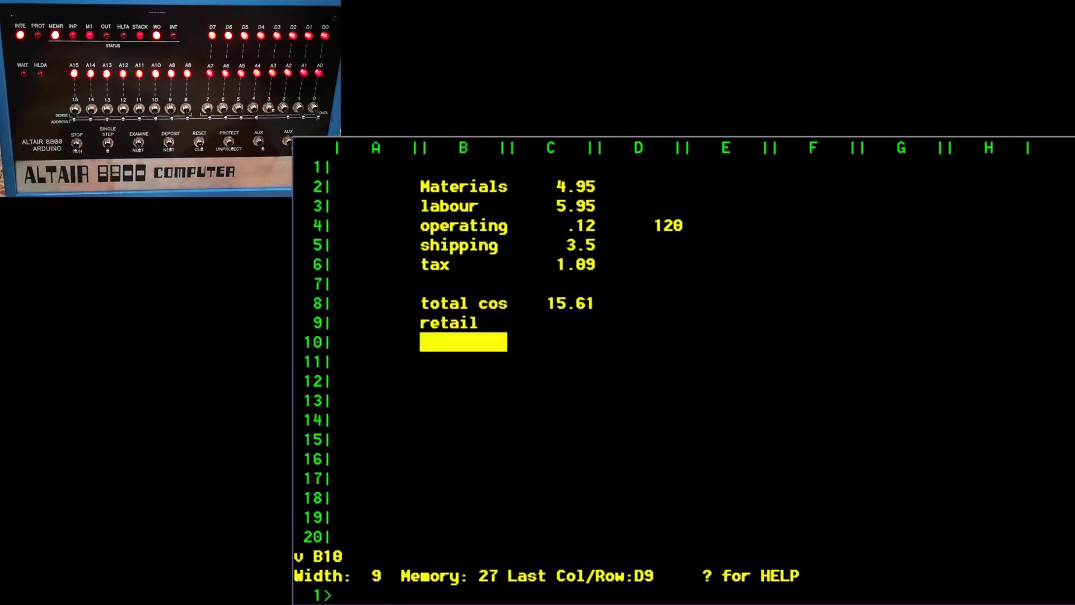
# Enter the retail price 29.99 in C9
pyautogui.press('Right')
pyautogui.press('Up')
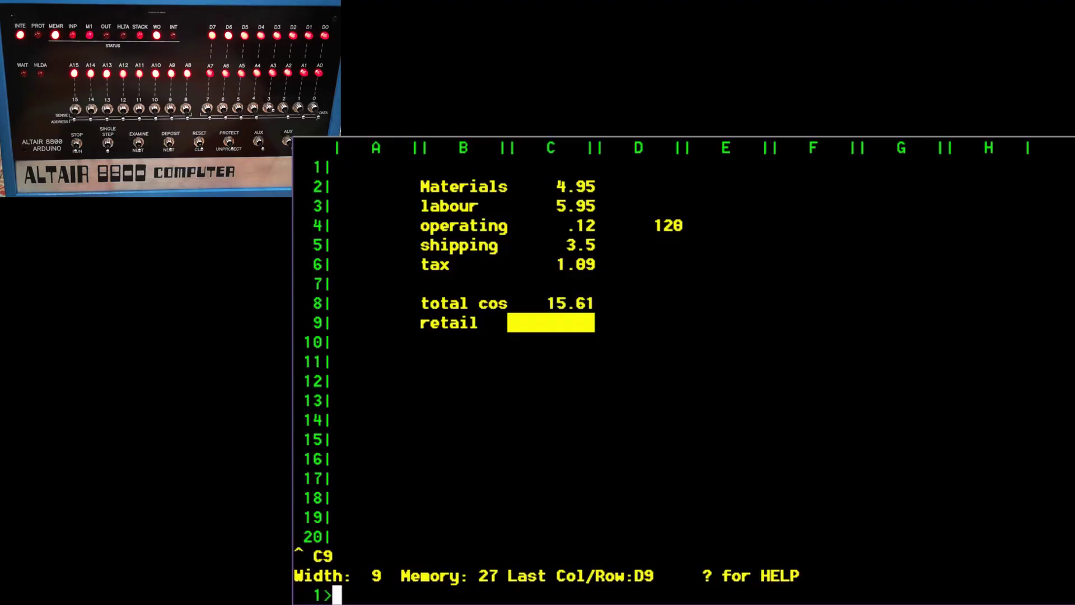
pyautogui.write('29')
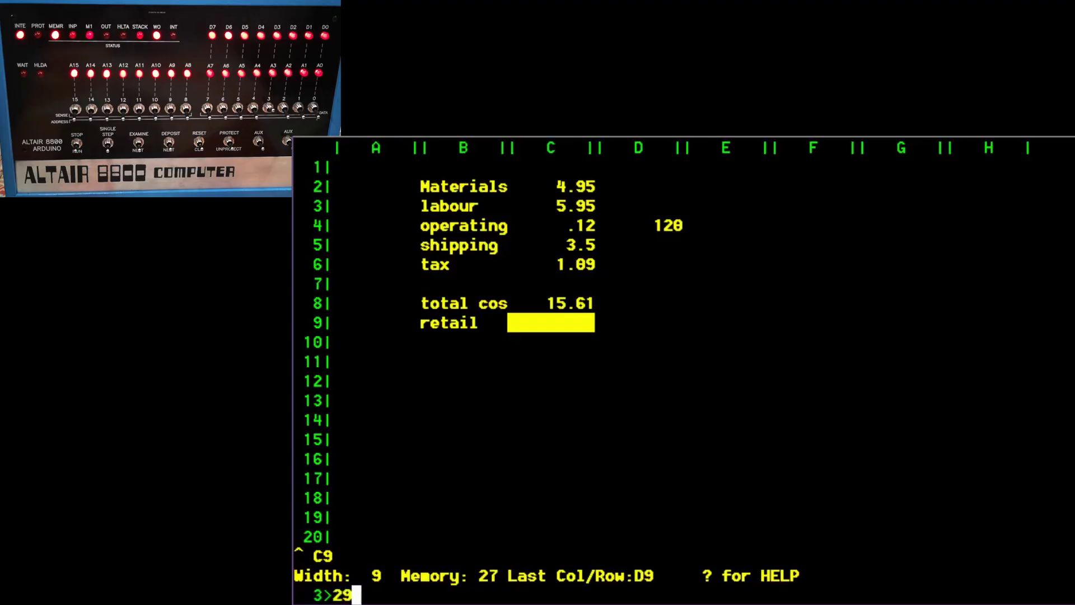
pyautogui.write('.99')
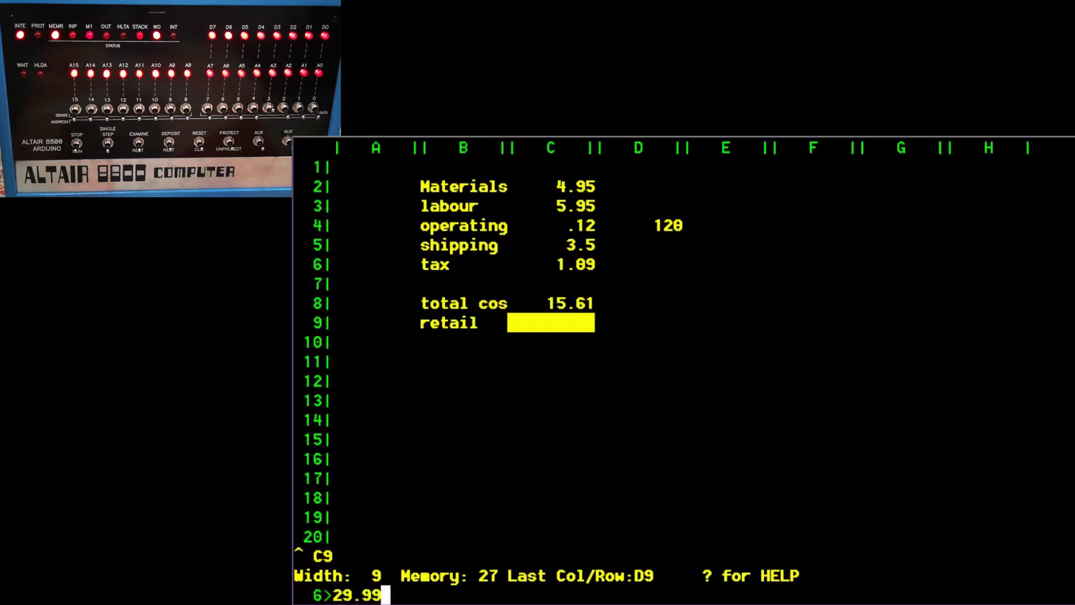
pyautogui.press('Return')
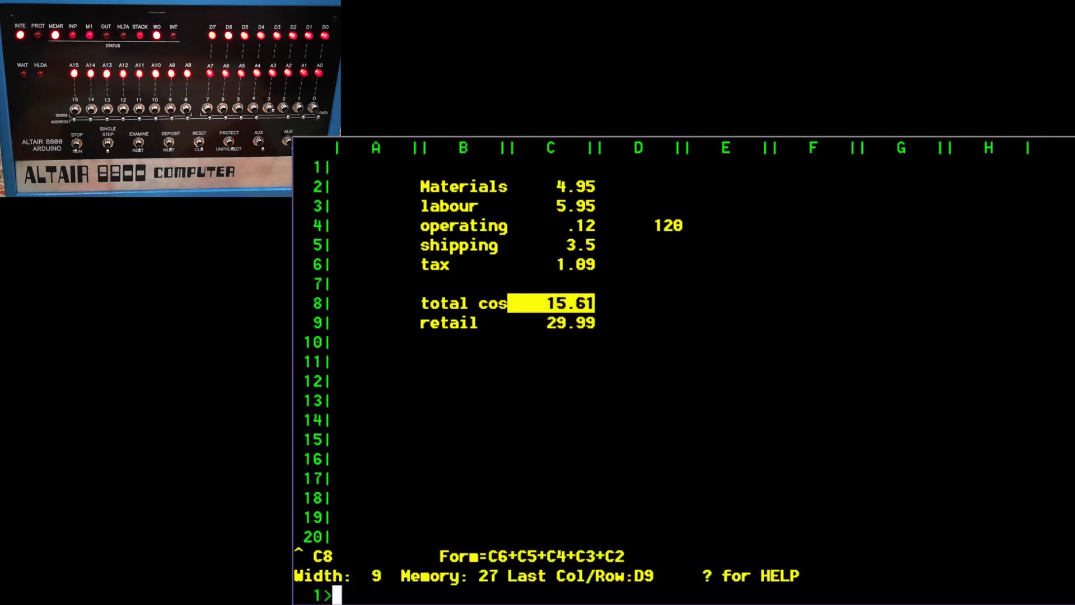
pyautogui.press('Down')
pyautogui.press('Down')
pyautogui.press('Down')
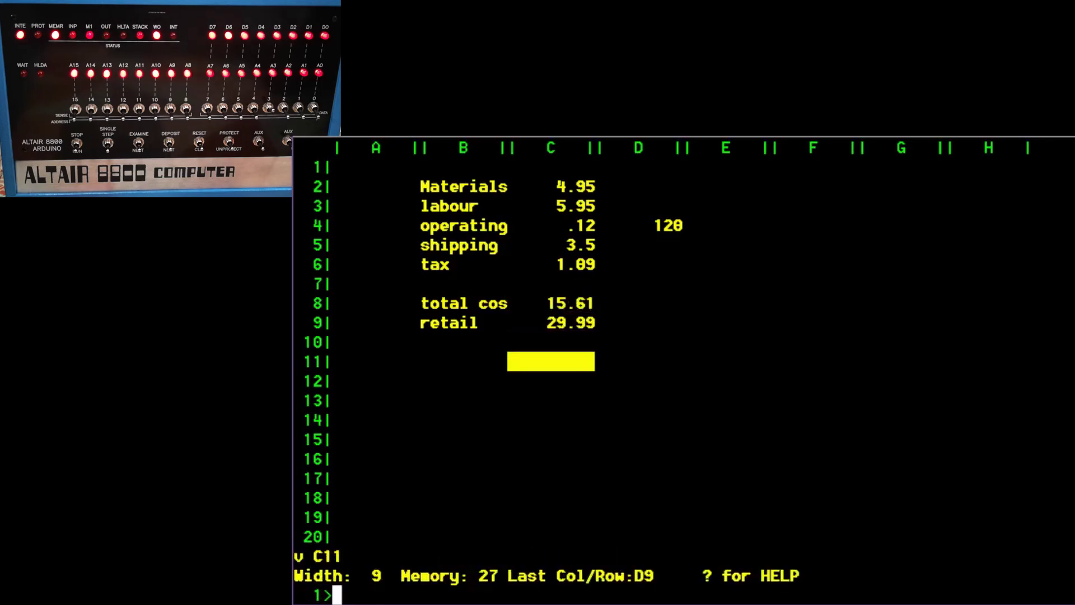
# Add the label 'profit' in B11, correcting a typo
pyautogui.press('Left')
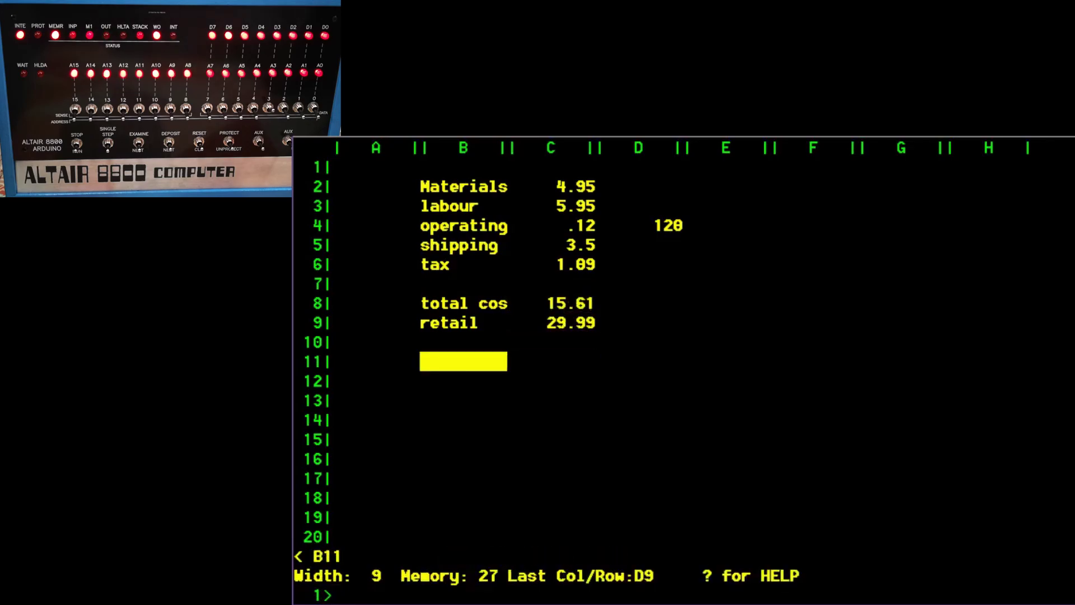
pyautogui.write('"pri')
pyautogui.press('Left')
pyautogui.press('Left')
pyautogui.press('BackSpace')
pyautogui.write('p')
pyautogui.press('Right')
pyautogui.write('of')
pyautogui.press('Right')
pyautogui.write('t')
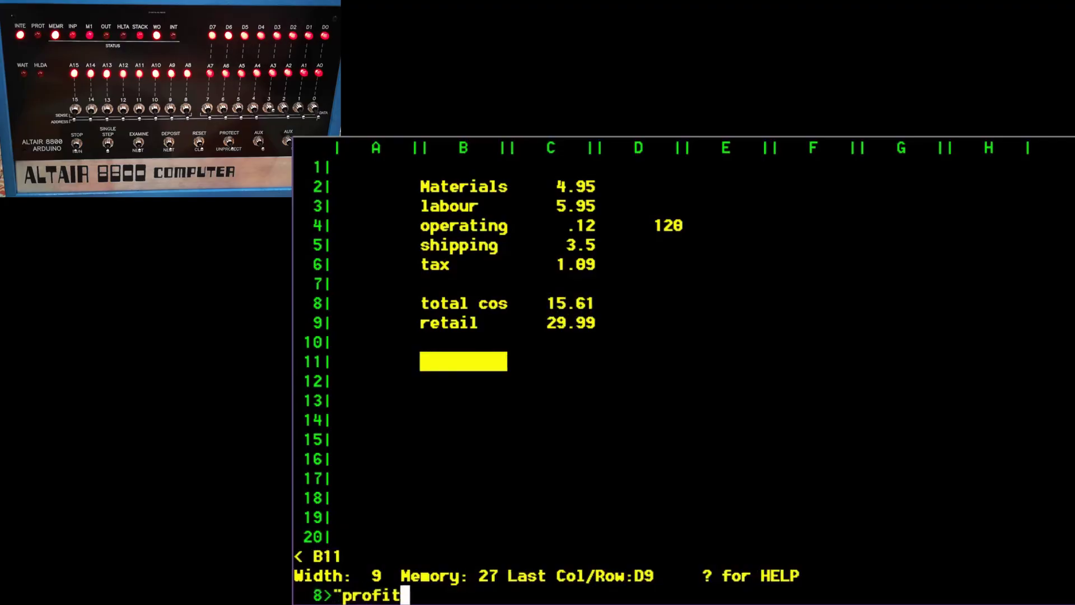
pyautogui.press('Return')
# Enter the formula c9-c8 in C11 so profit shows 14.38
pyautogui.press('Left')
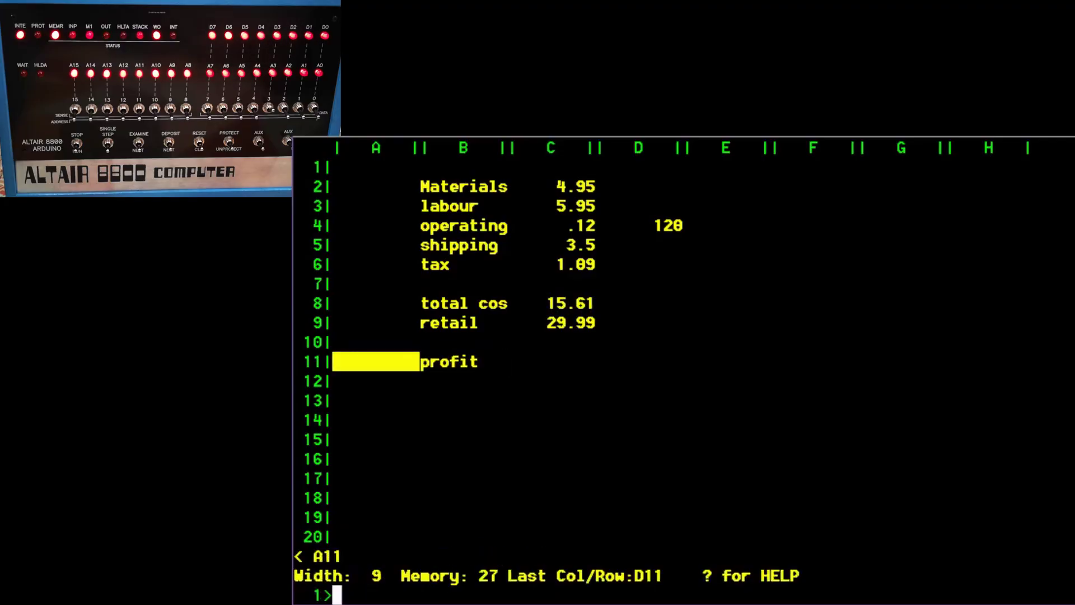
pyautogui.press('Right')
pyautogui.press('Right')
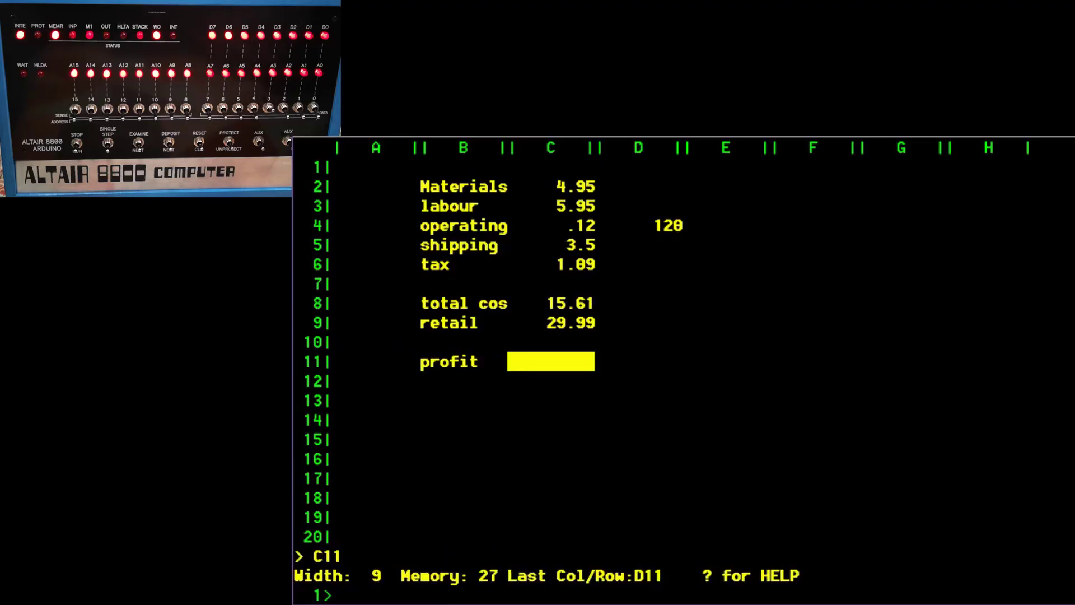
pyautogui.write('c9-c8')
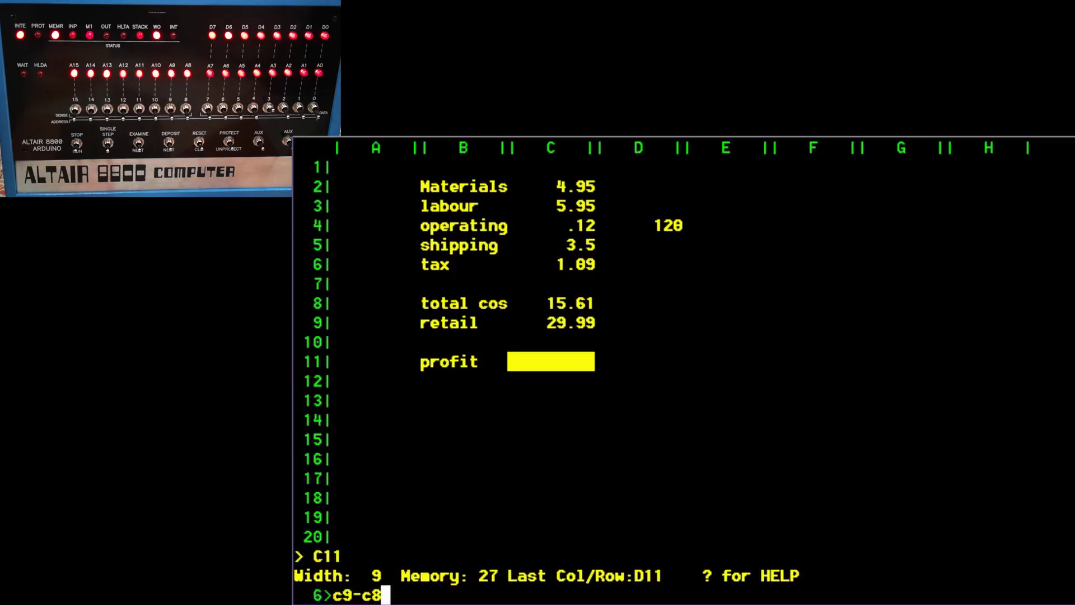
pyautogui.press('Return')
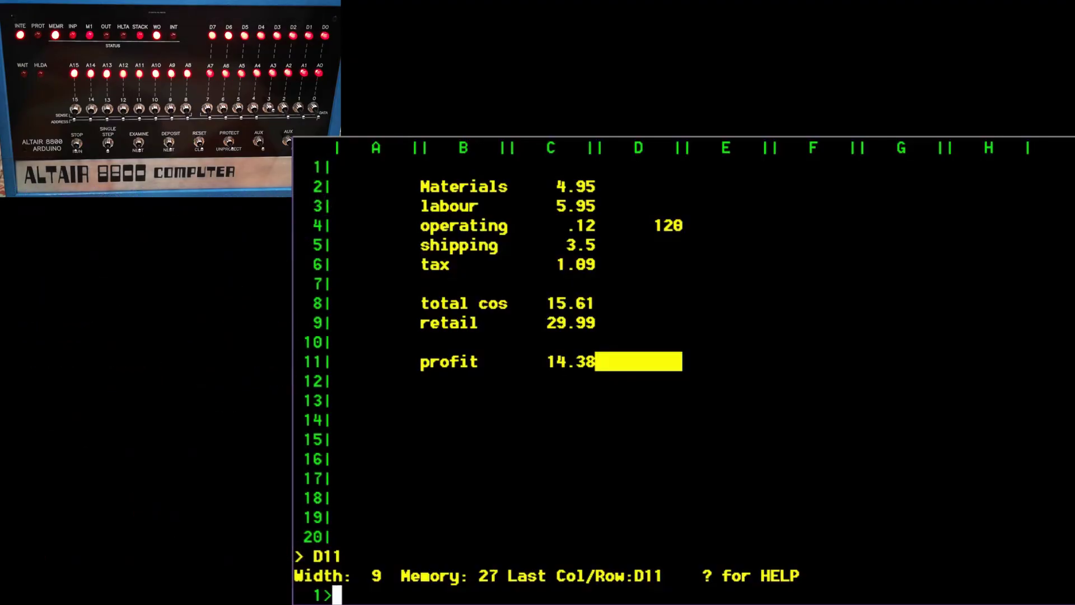
pyautogui.press('Left')
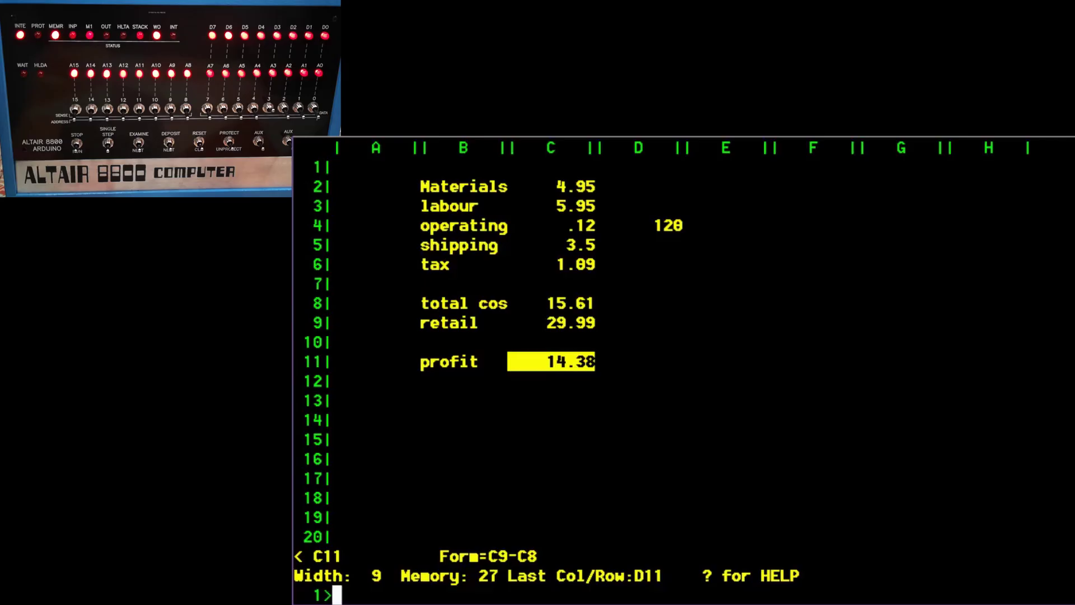
pyautogui.press('Up')
pyautogui.press('Up')
pyautogui.press('Up')
pyautogui.press('Up')
pyautogui.press('Up')
pyautogui.press('Up')
pyautogui.press('Up')
pyautogui.press('Up')
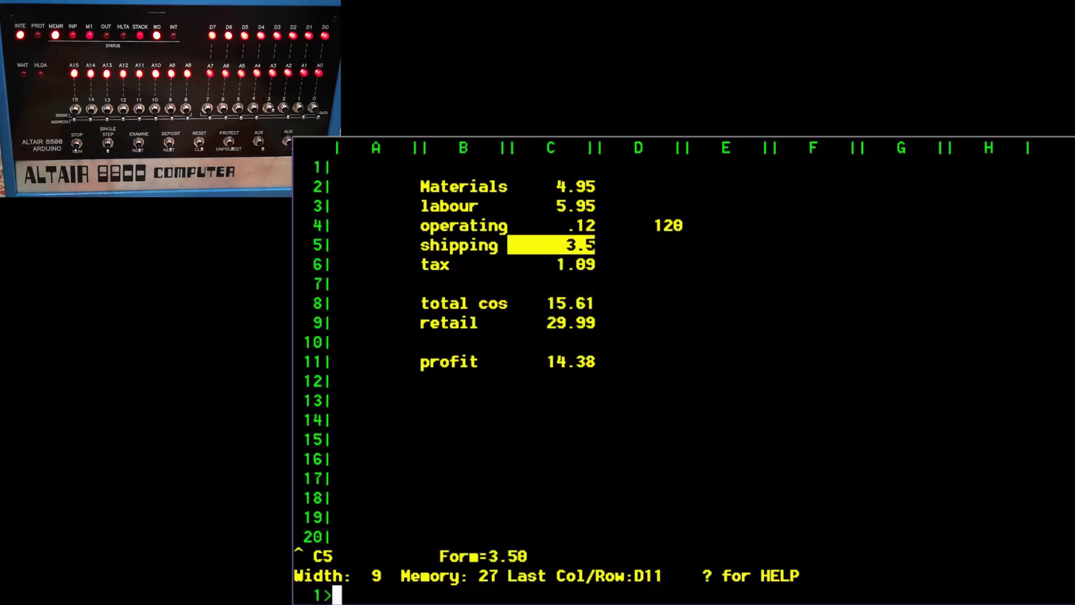
# Change labour to 3.95 and shipping to 7.50, giving total 17.41 and profit 12.58
pyautogui.write('3.95')
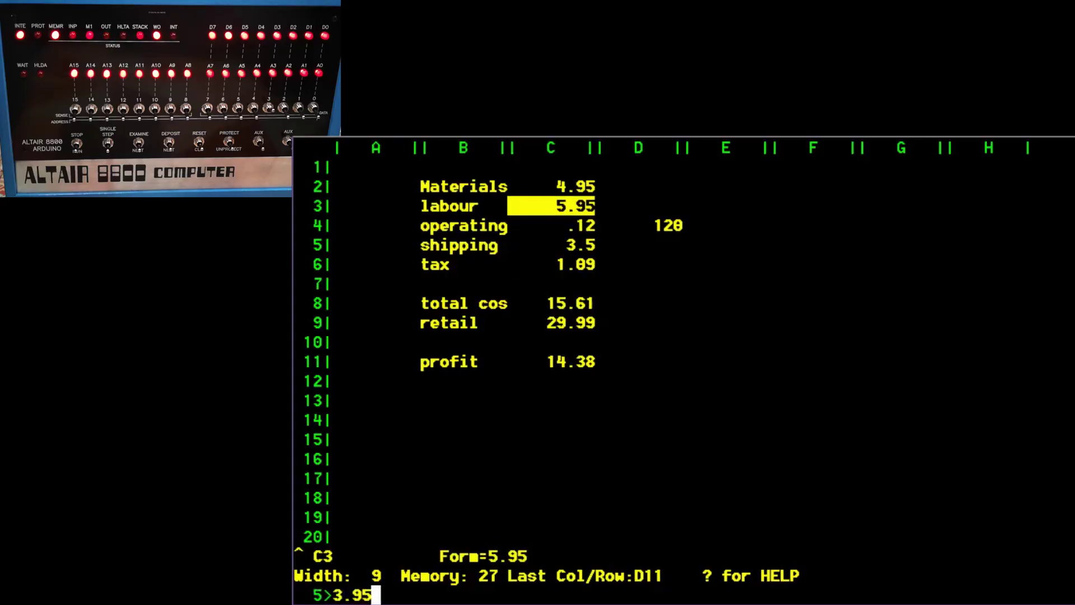
pyautogui.press('Return')
pyautogui.press('Up')
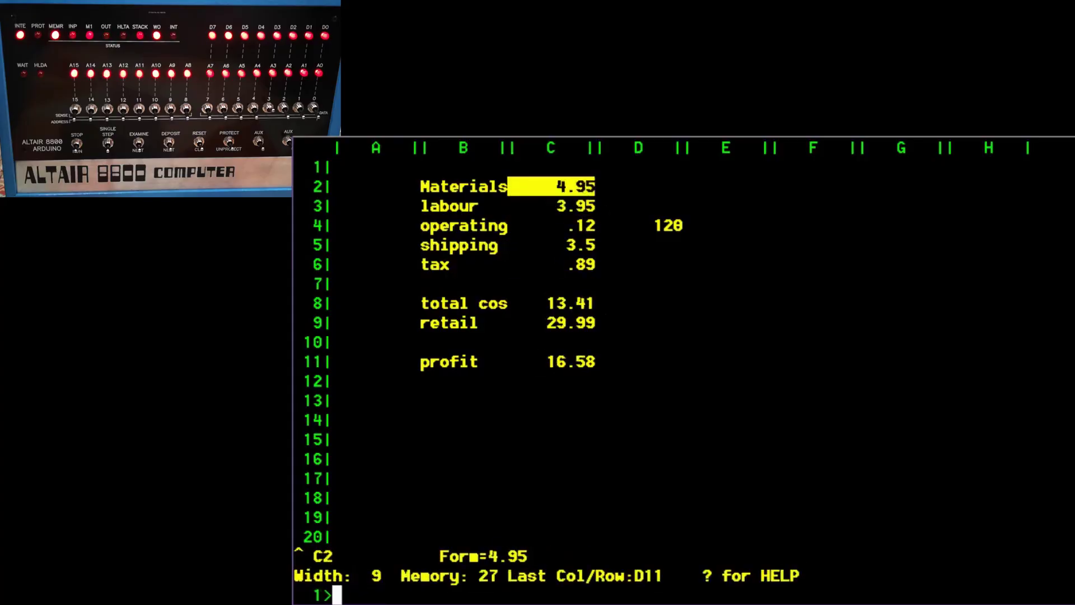
pyautogui.press('Down')
pyautogui.press('Down')
pyautogui.press('Down')
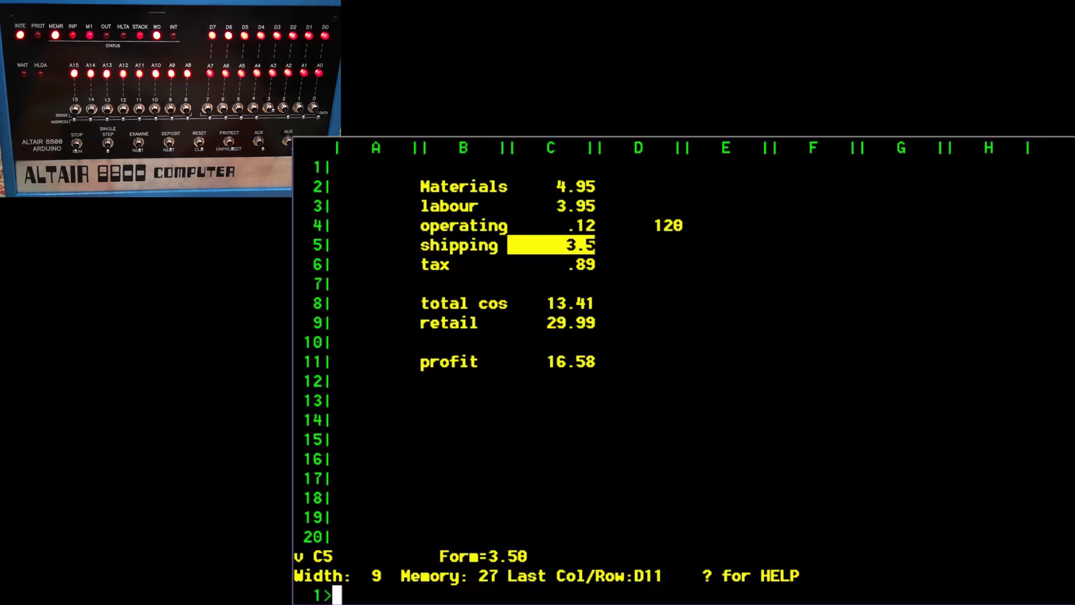
pyautogui.write('7.')
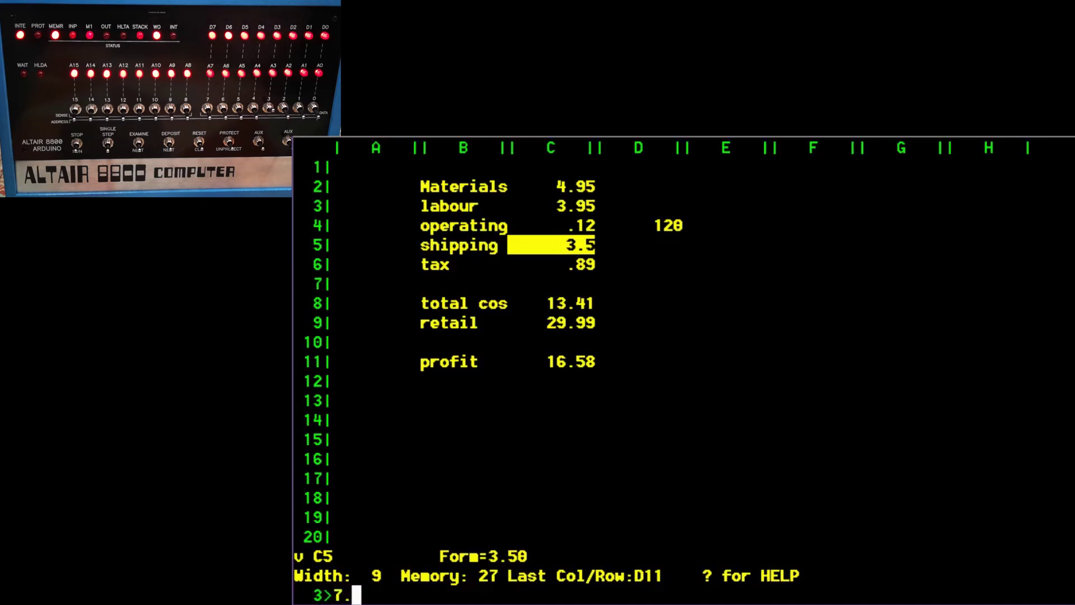
pyautogui.write('50')
pyautogui.press('Return')
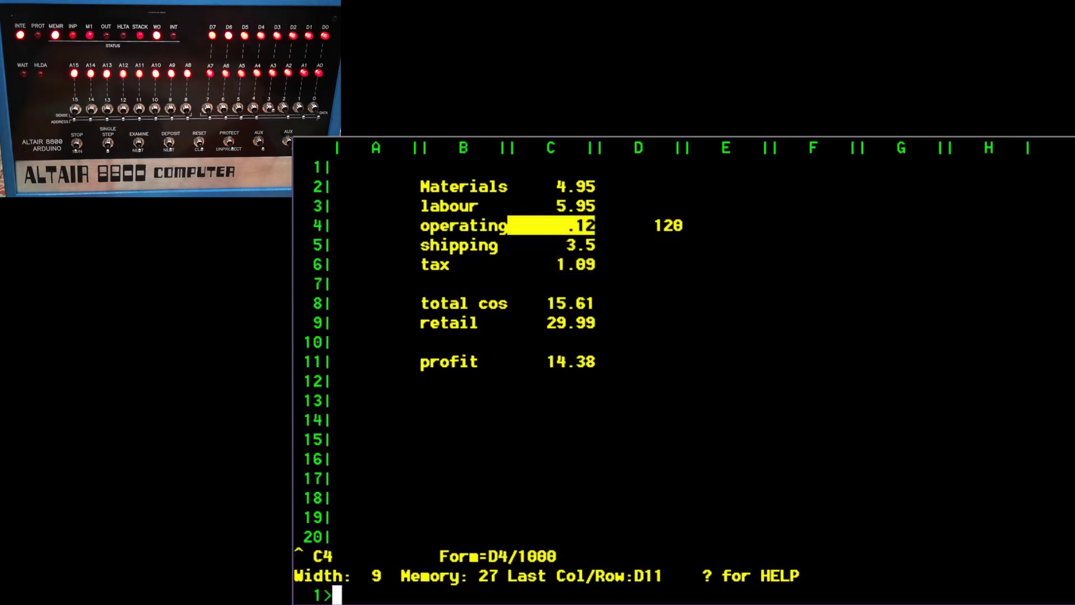
pyautogui.press('Right')
pyautogui.press('Right')
pyautogui.press('Right')
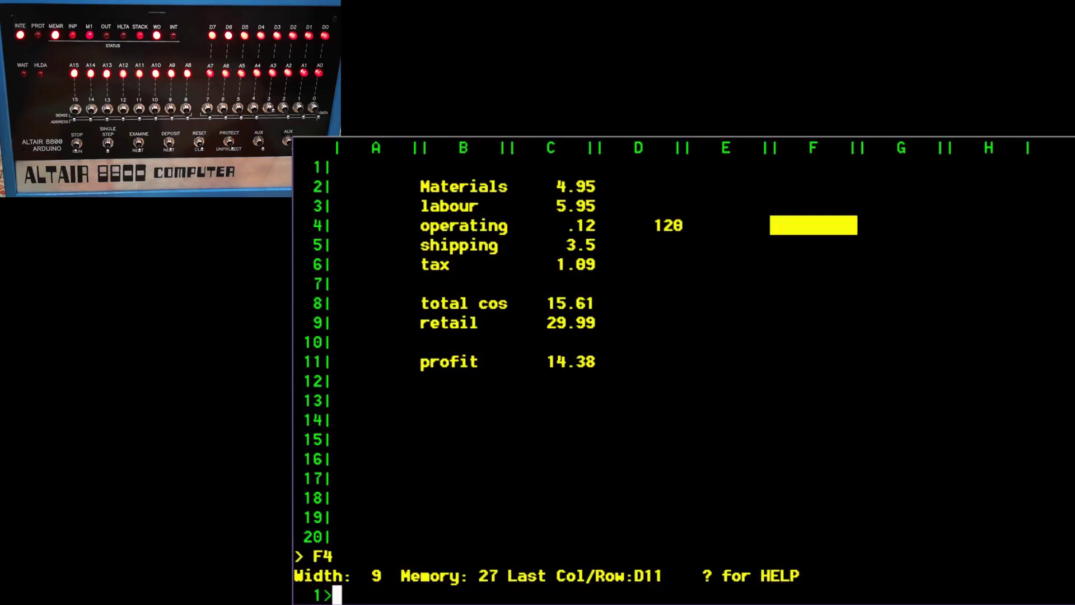
pyautogui.press('Up')
pyautogui.press('Up')
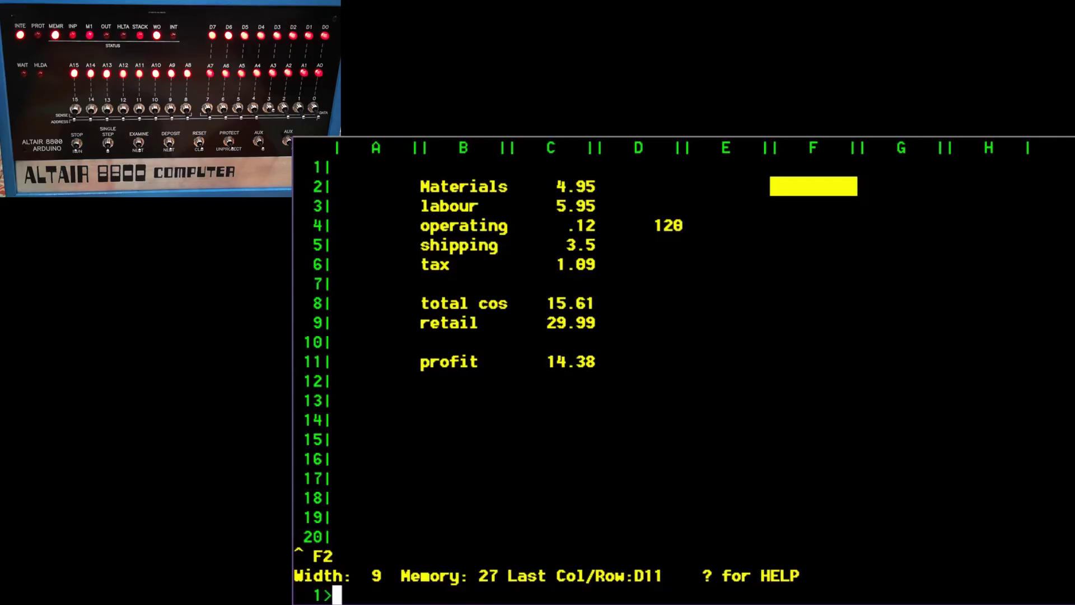
# Enter .5 in F2 and the formula f2+.5 in F3
pyautogui.write('.5')
pyautogui.press('Return')
pyautogui.press('Down')
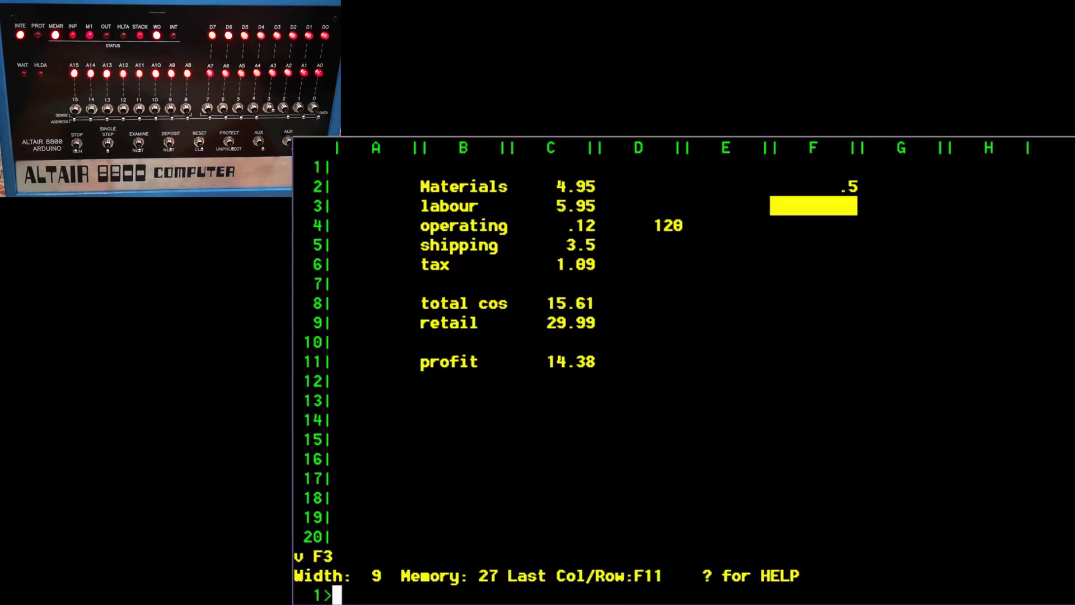
pyautogui.write('f2+.5')
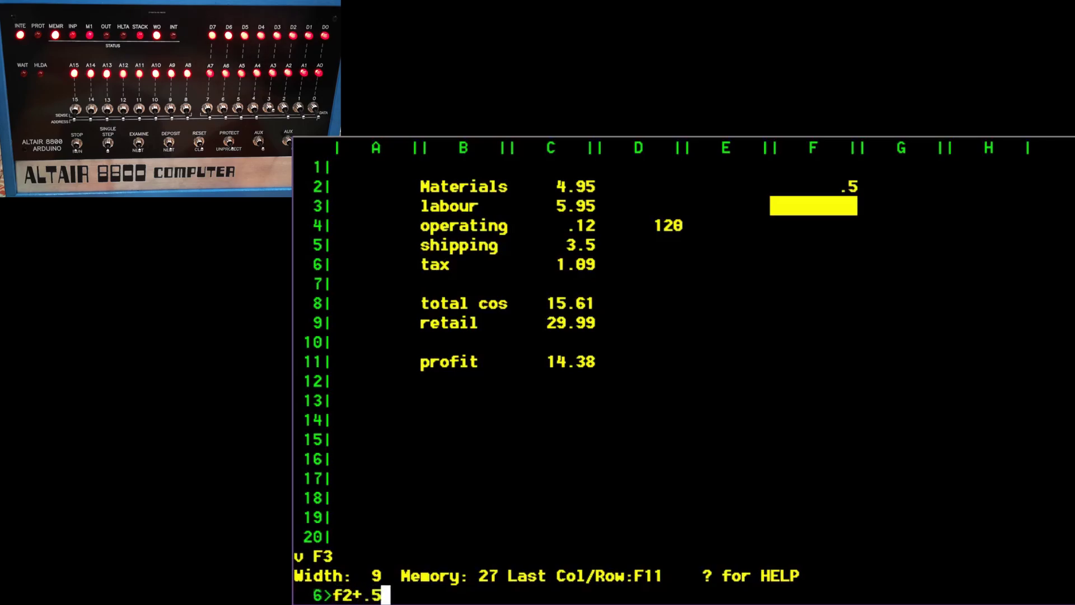
pyautogui.press('Return')
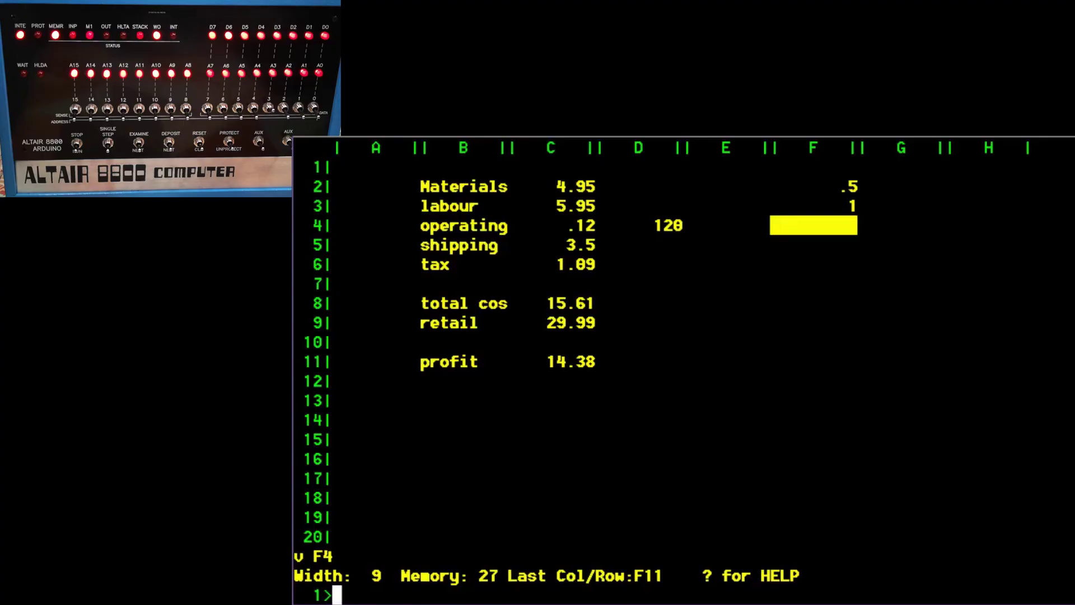
# Recheck F3, discard a mistyped entry, and return to F2
pyautogui.press('Up')
pyautogui.press('Up')
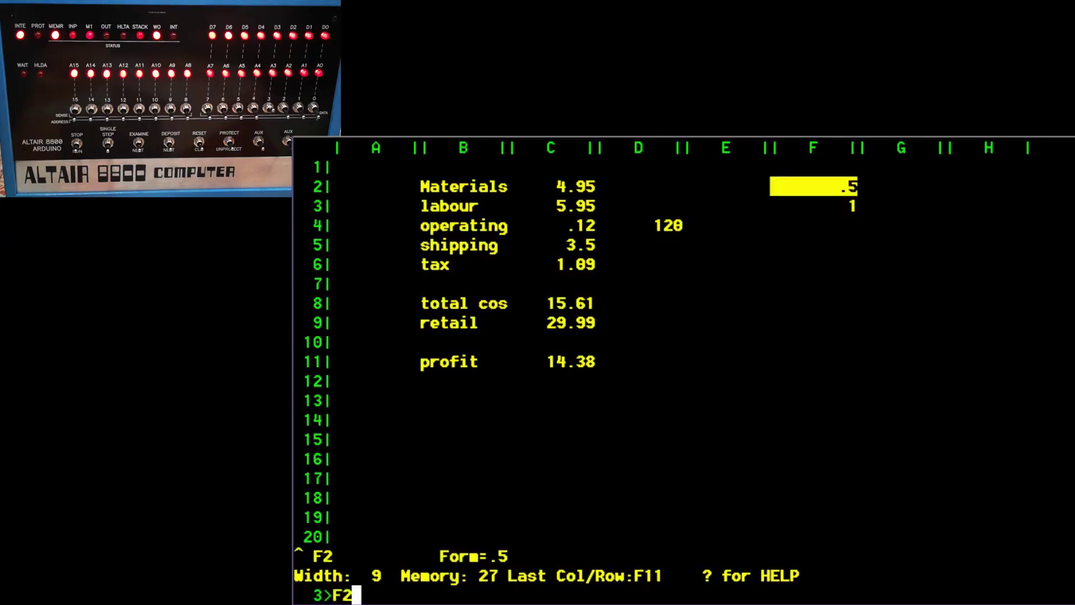
pyautogui.press('Down')
pyautogui.write('0[[')
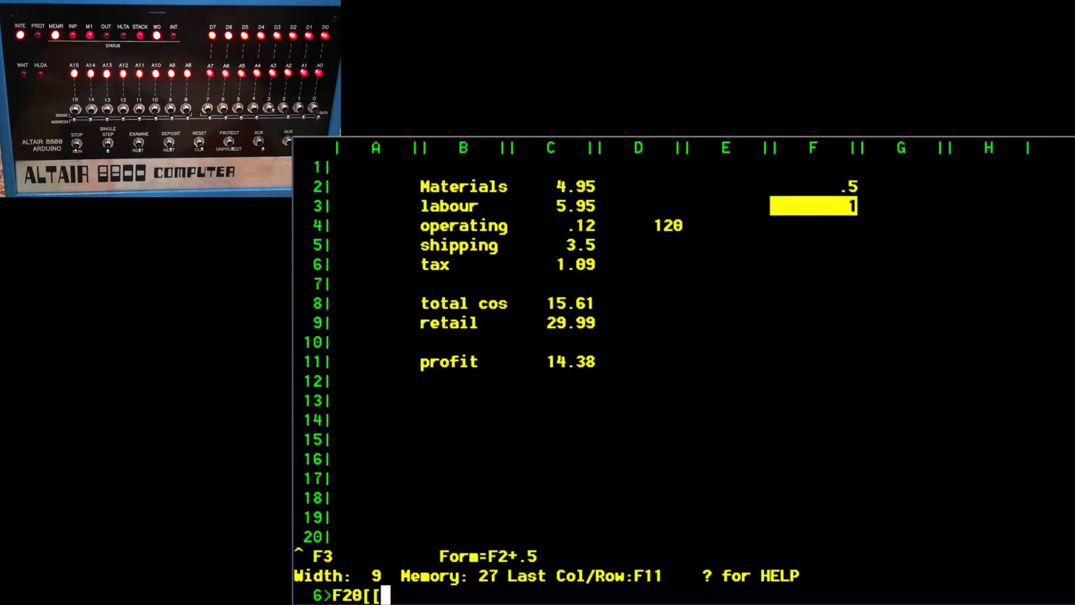
pyautogui.press('Return')
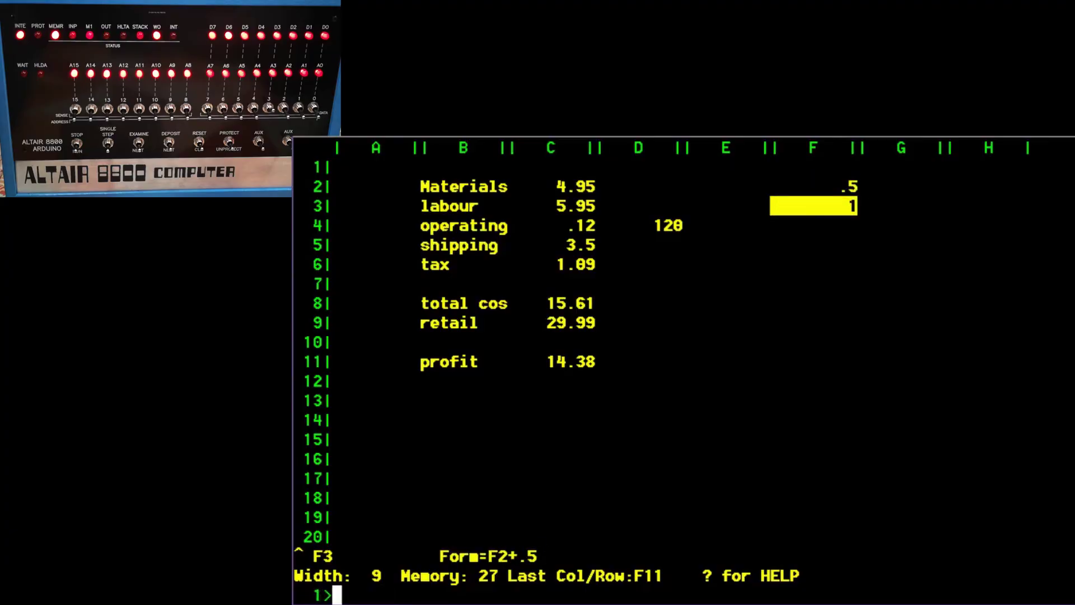
pyautogui.press('Up')
pyautogui.press('Up')
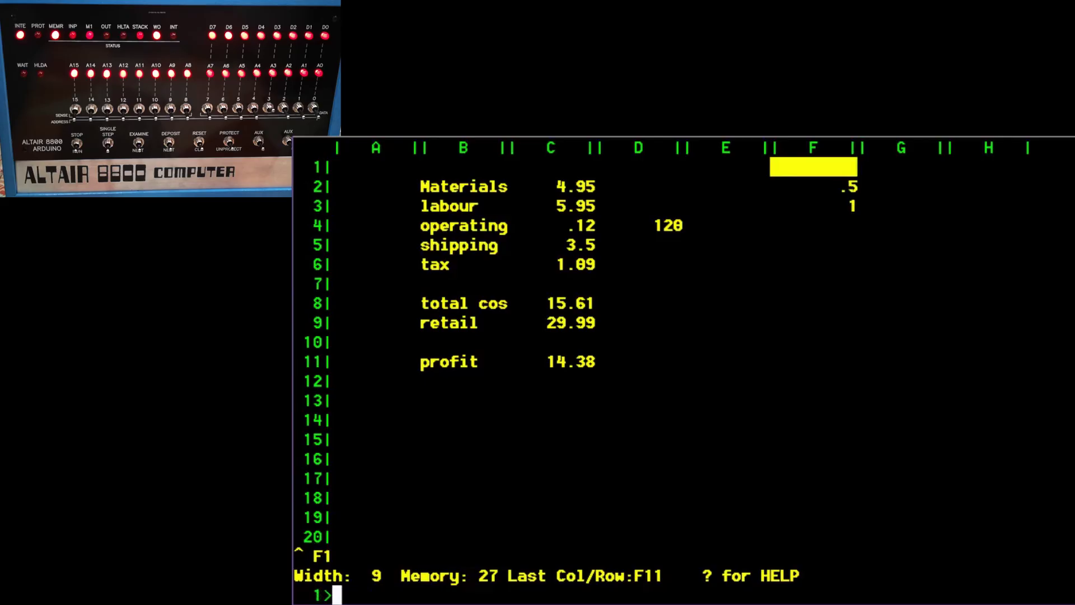
pyautogui.press('Down')
# Set F2 to 0 so F3 shows .5
pyautogui.write('0')
pyautogui.press('Return')
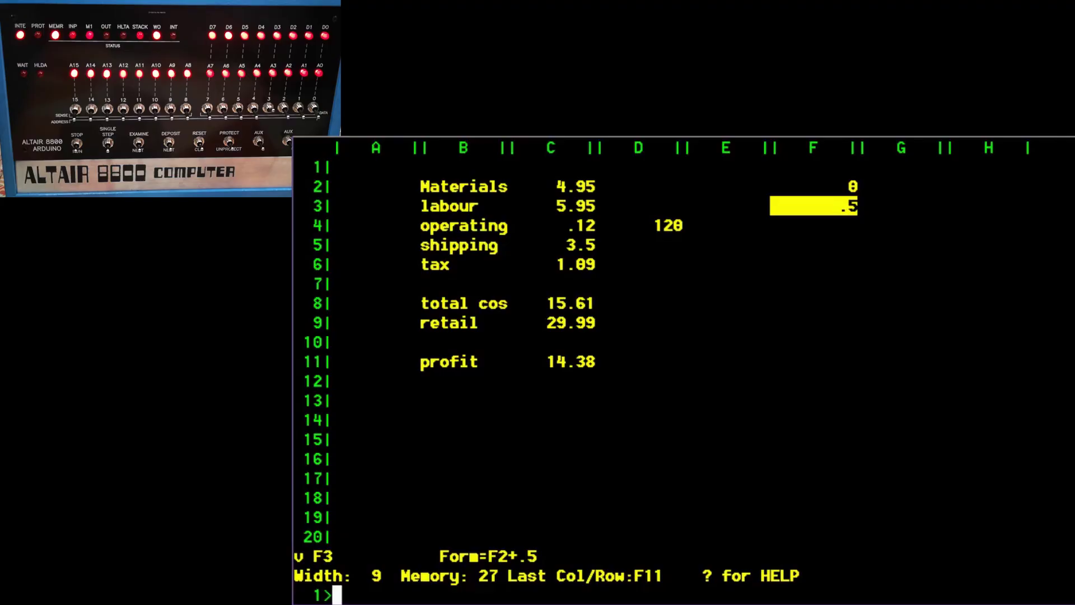
pyautogui.press('Right')
pyautogui.press('Right')
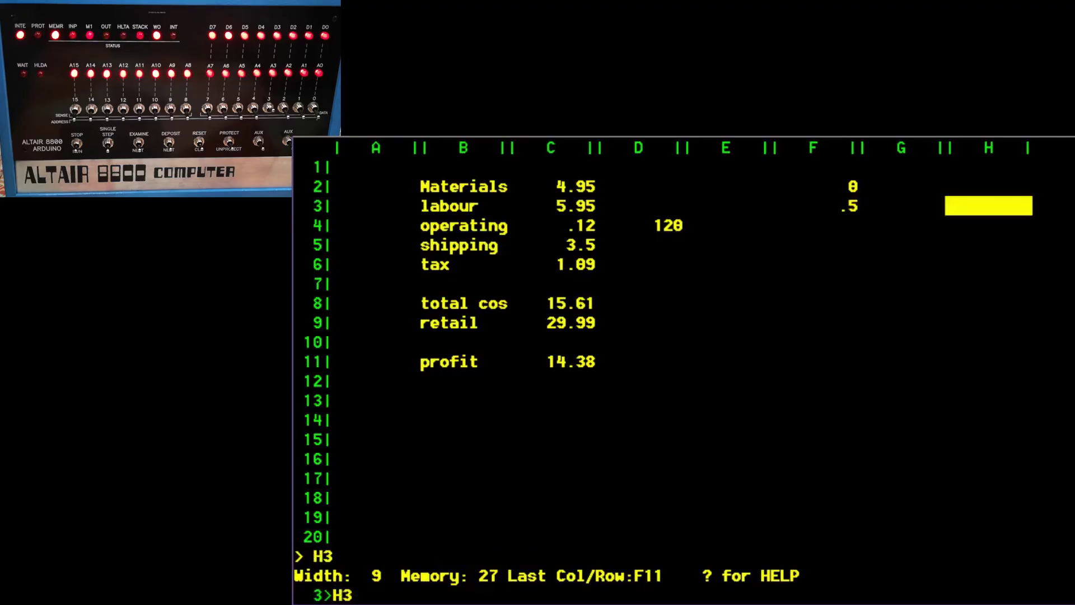
pyautogui.press('Left')
pyautogui.press('Left')
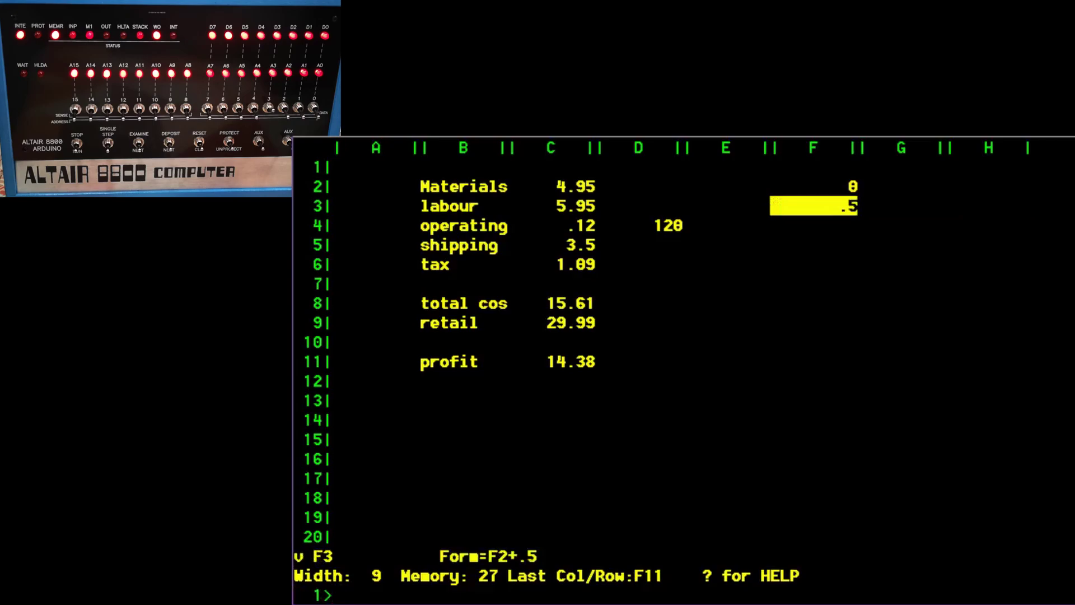
# Enter the year 1974 in H2, then begin typing SSS for H1
pyautogui.press('Right')
pyautogui.press('Right')
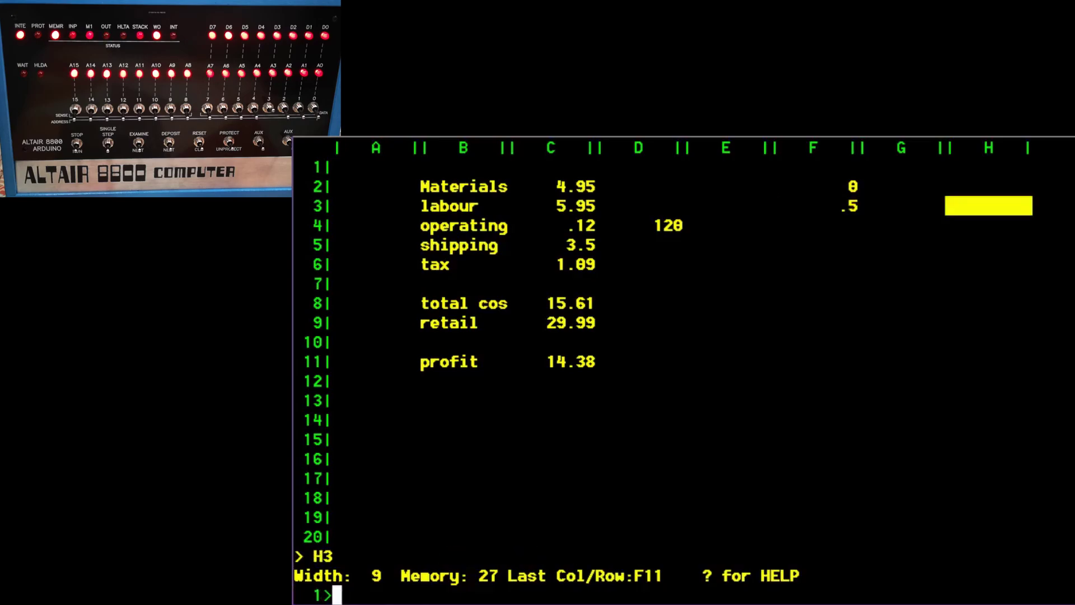
pyautogui.press('Up')
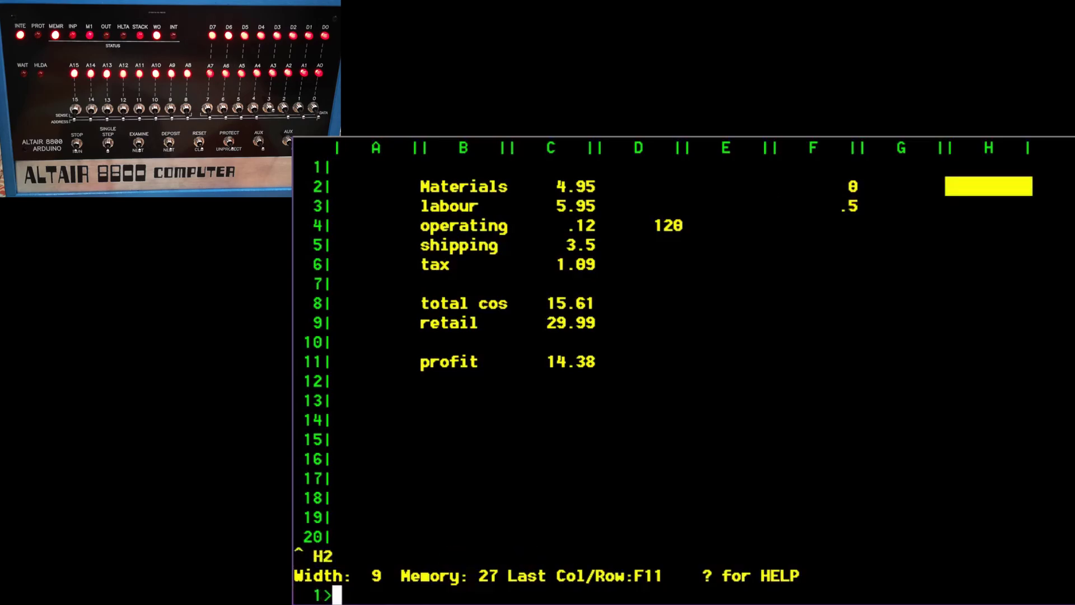
pyautogui.write('19')
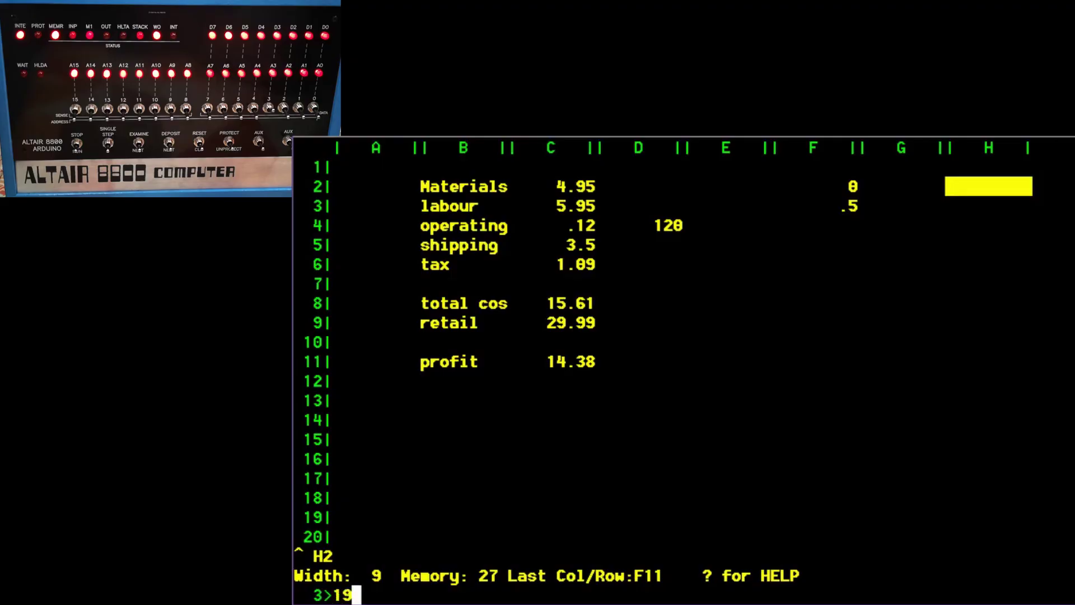
pyautogui.write('74')
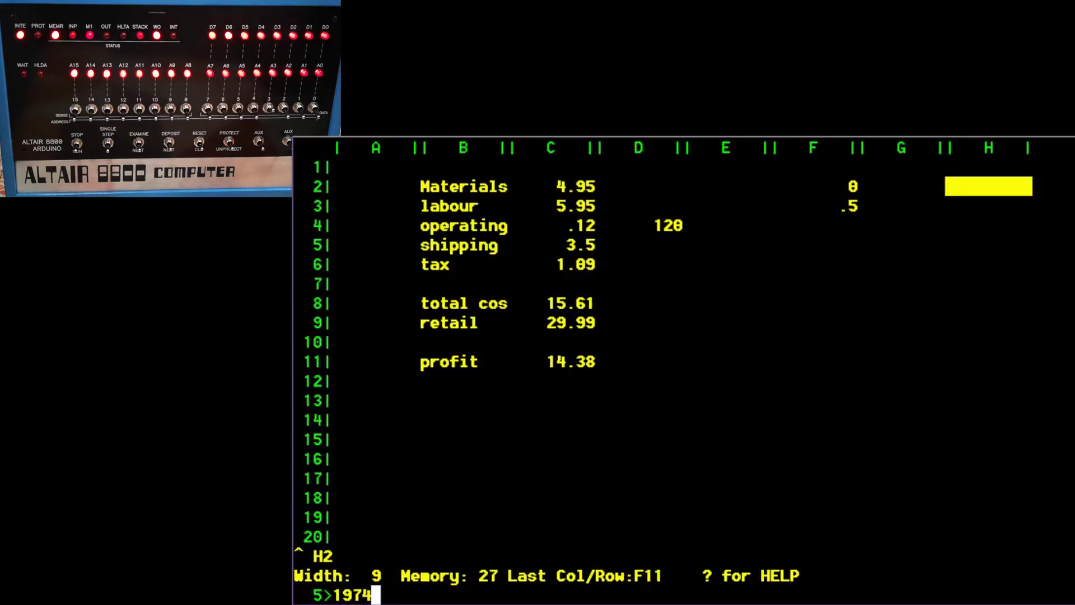
pyautogui.press('Return')
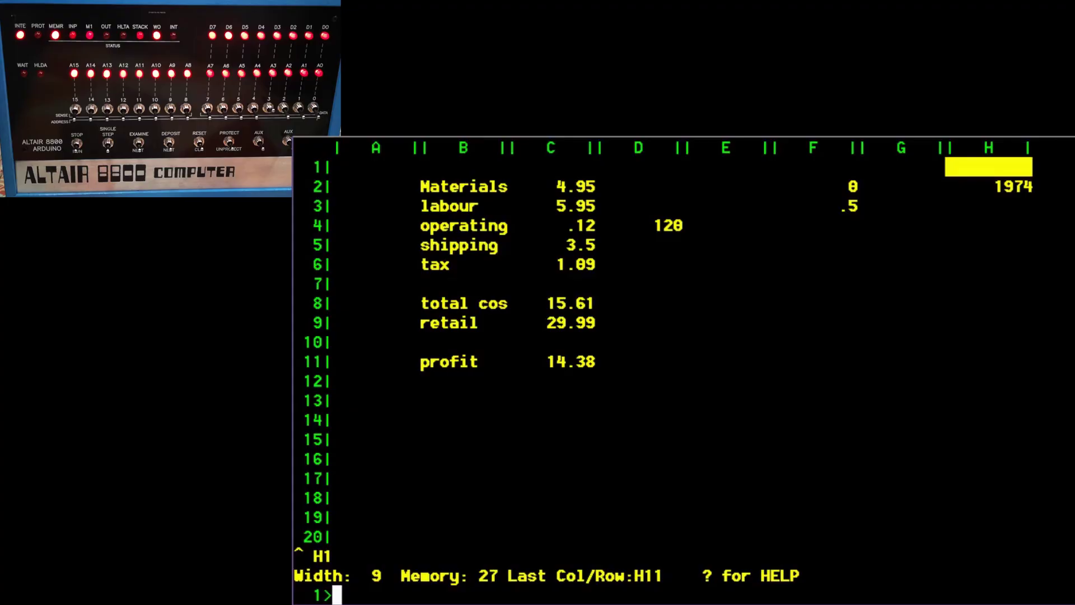
pyautogui.write('SSS')
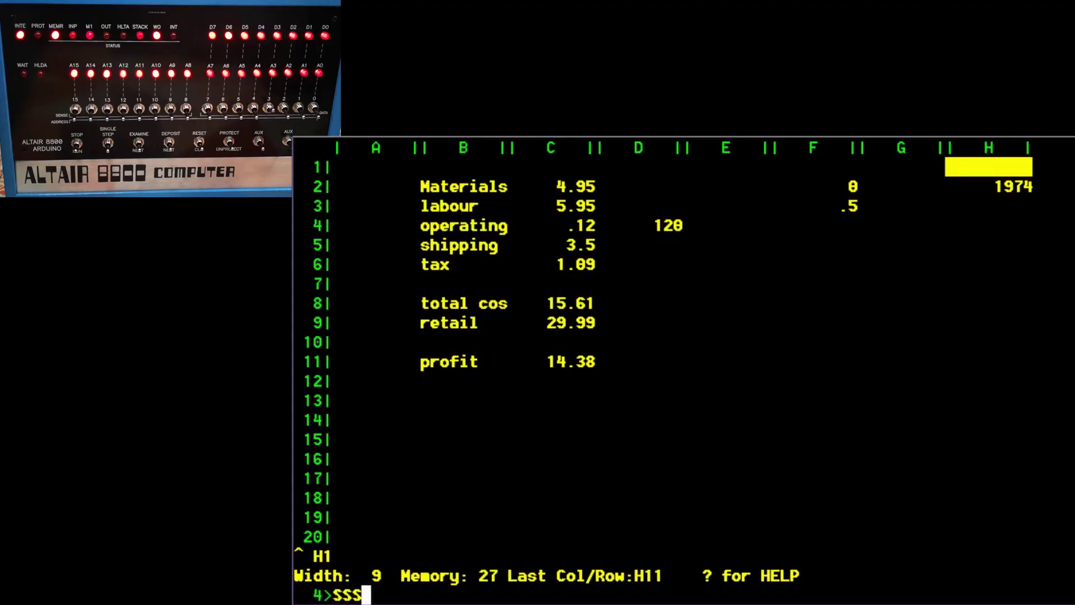
pyautogui.press('Return')
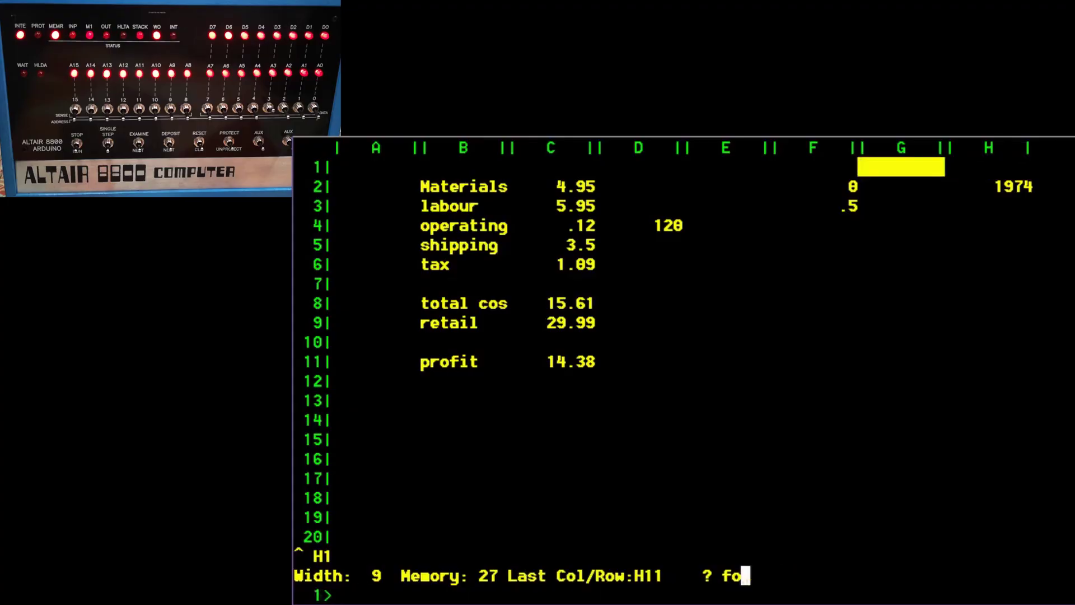
pyautogui.press('Down')
pyautogui.press('Down')
pyautogui.press('Down')
pyautogui.press('Down')
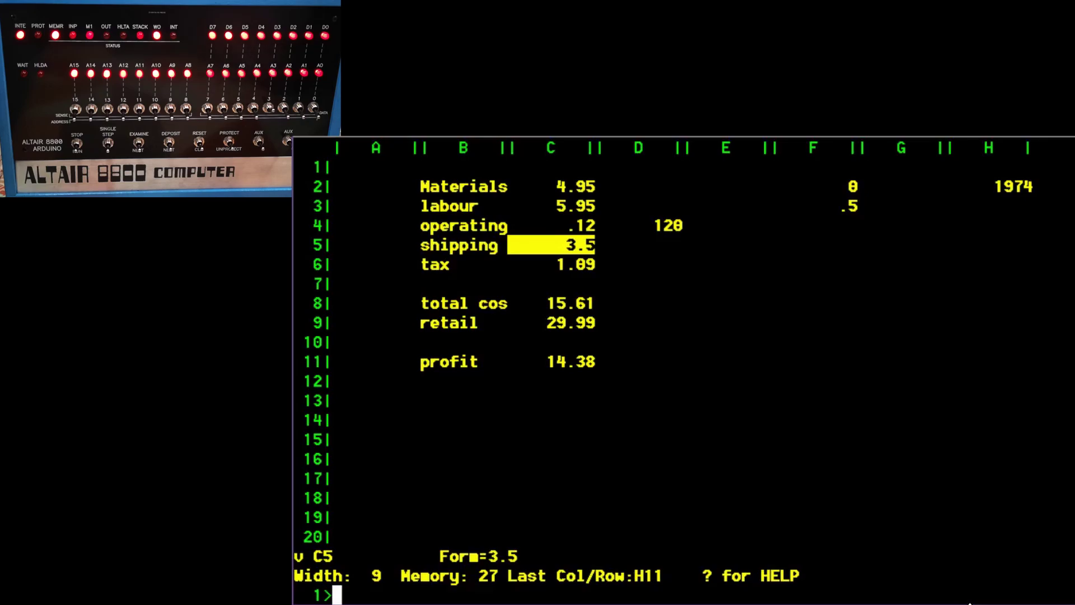
# Make the C5 shipping cost the formula 3.5+F2, then return to counter cell F2
pyautogui.write('3.5+')
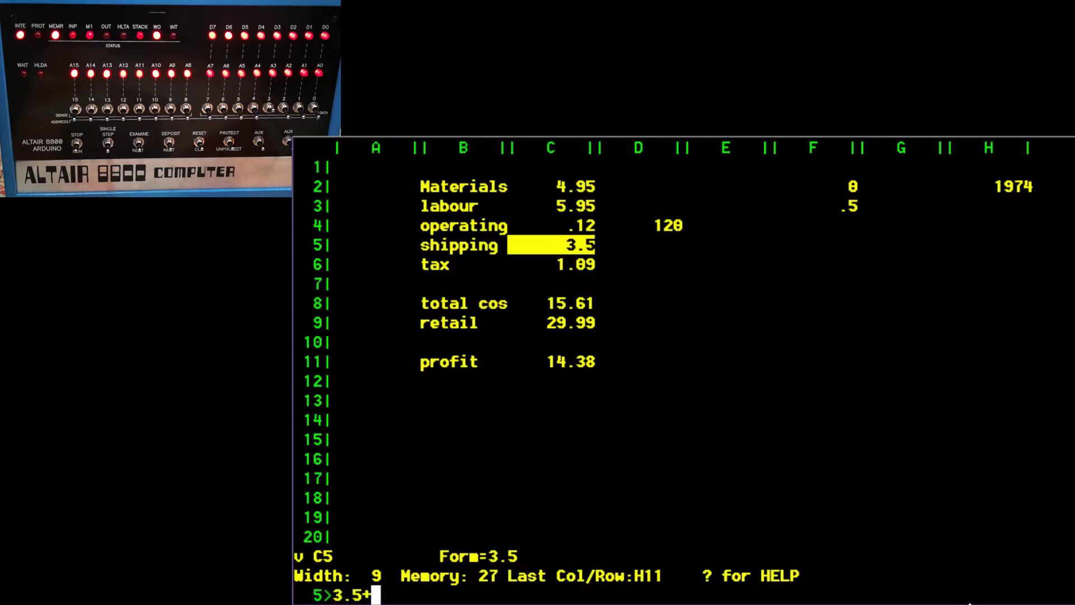
pyautogui.write('f')
pyautogui.press('Return')
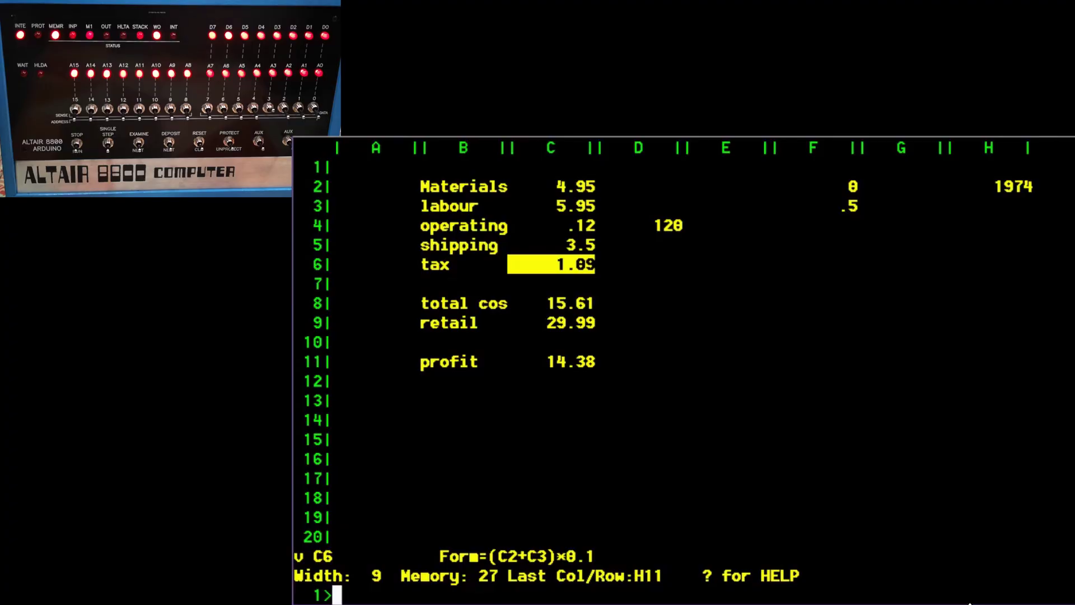
pyautogui.press('Right')
pyautogui.press('Right')
pyautogui.press('Right')
pyautogui.press('Right')
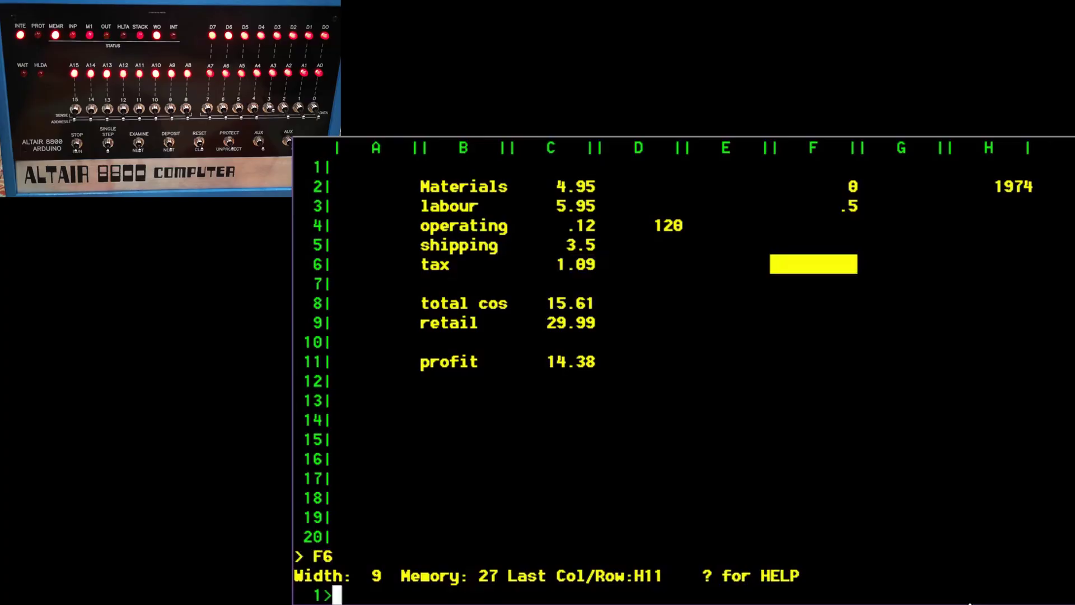
pyautogui.press('Left')
pyautogui.press('Up')
pyautogui.press('Up')
pyautogui.press('Up')
pyautogui.press('Up')
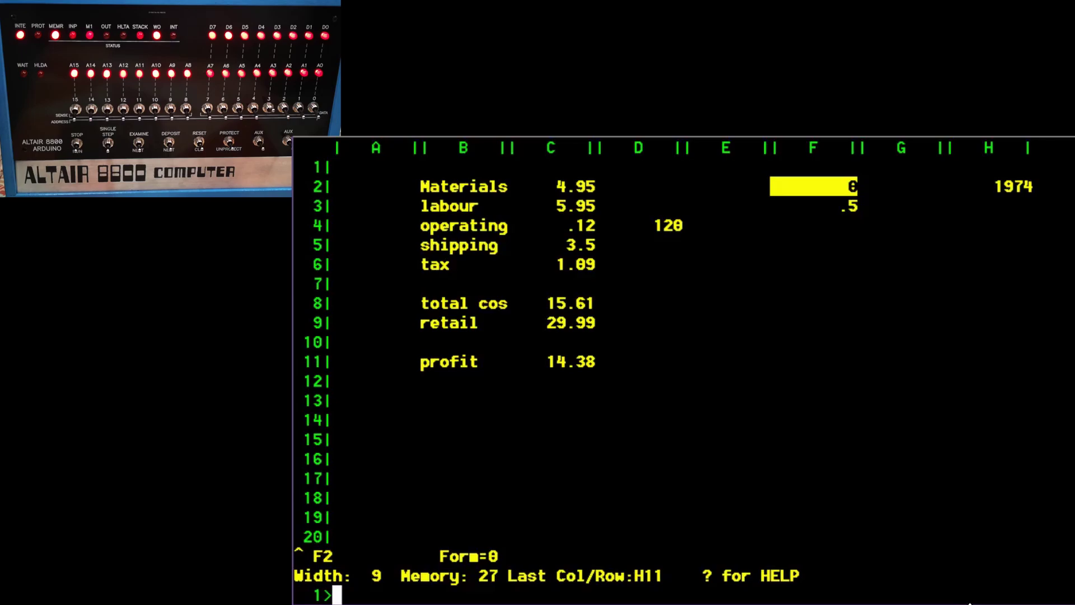
# Enter F3+.5 in F2 and 1974+F2 in H2, so H2 recalculates to 1976 with shipping 5.5
pyautogui.write('f3+.5')
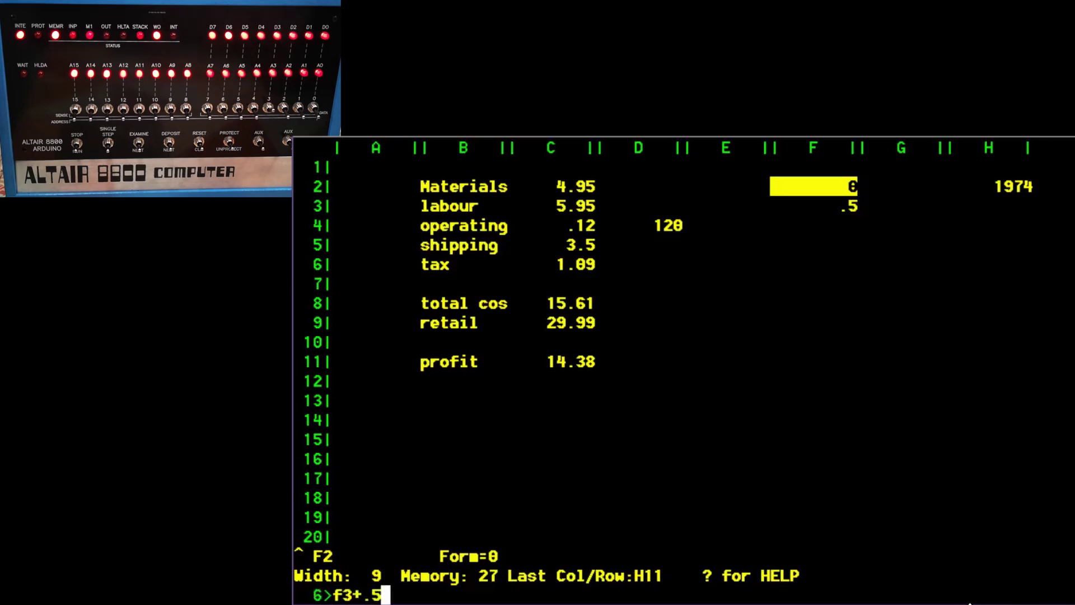
pyautogui.press('Return')
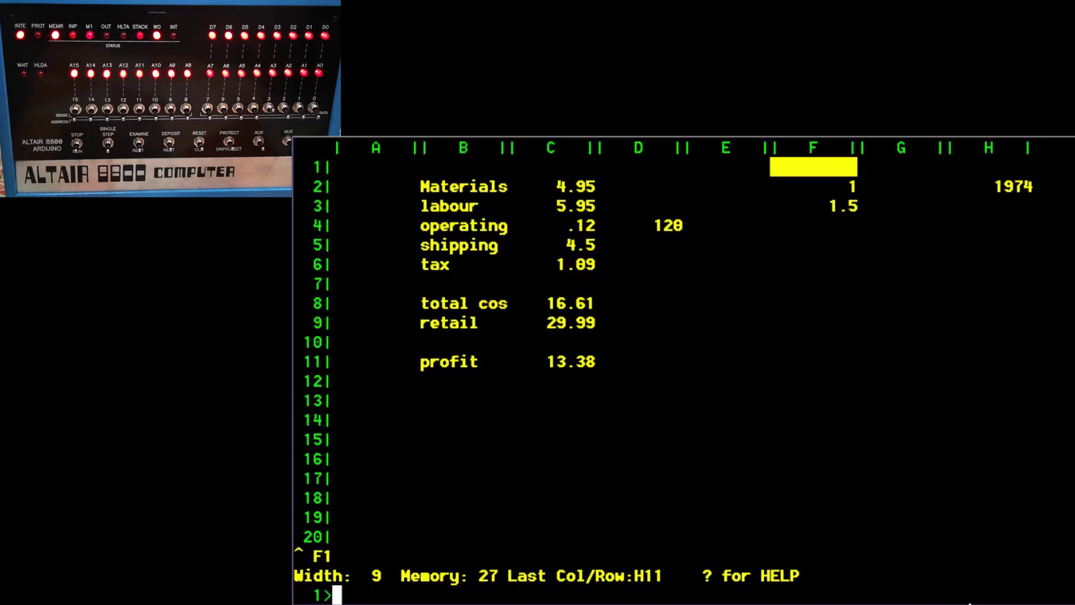
pyautogui.press('Down')
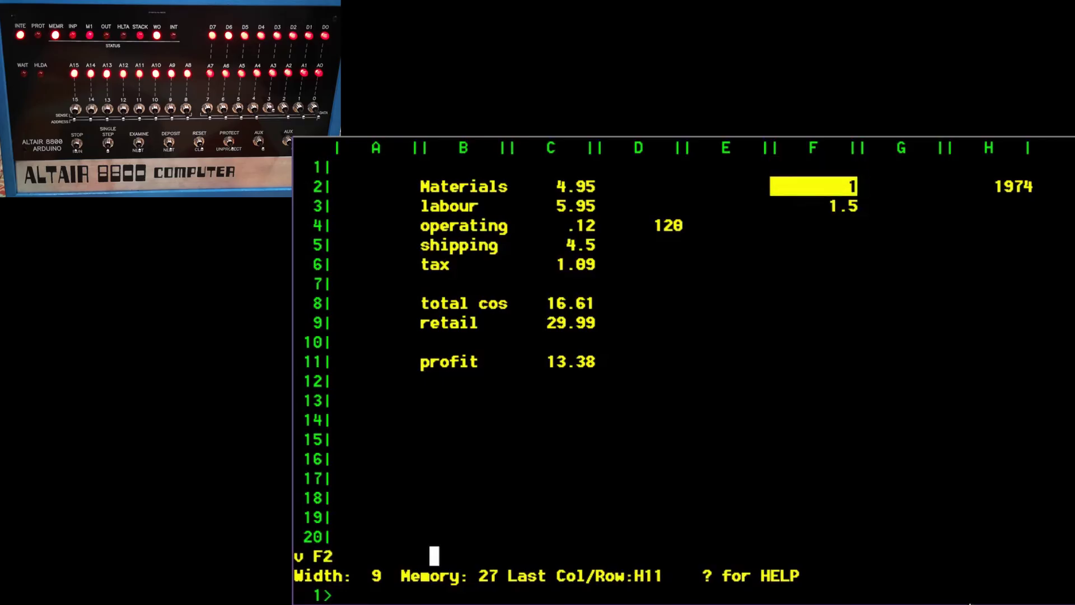
pyautogui.press('Right')
pyautogui.press('Right')
pyautogui.write('19')
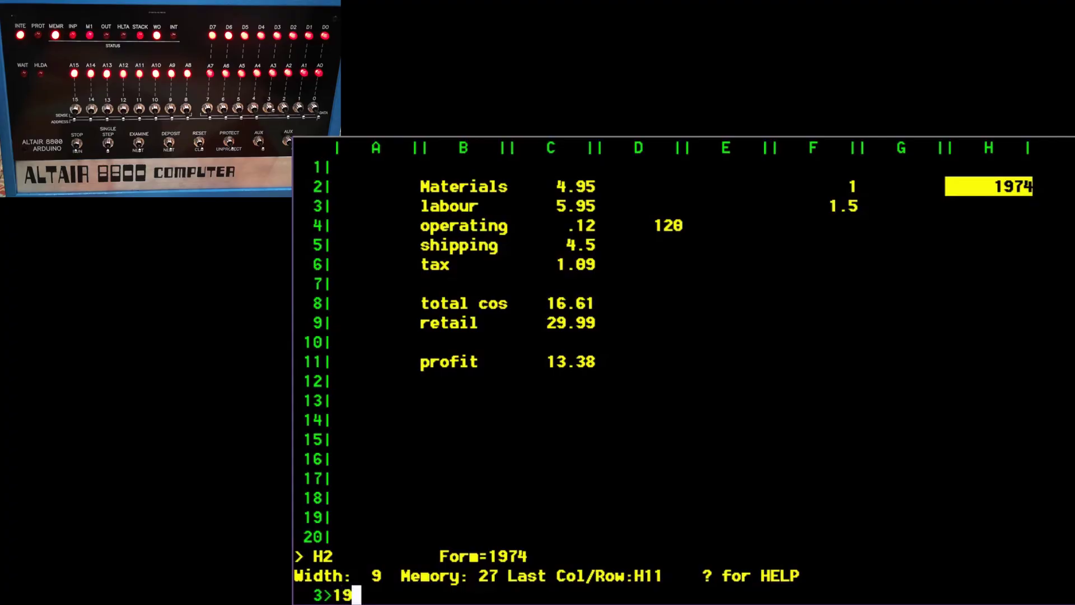
pyautogui.write('74+f2')
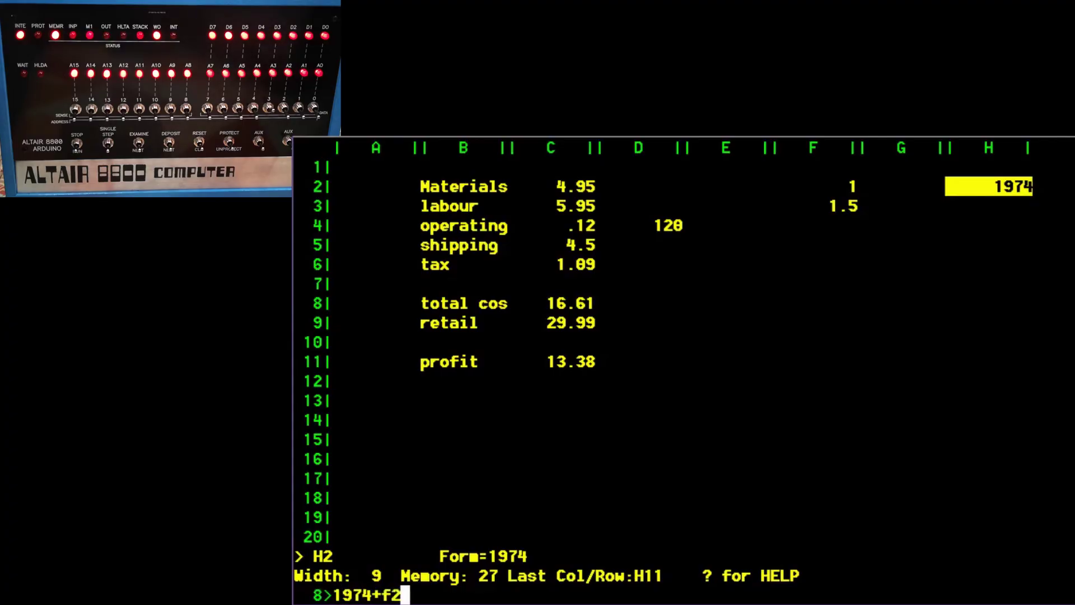
pyautogui.press('Return')
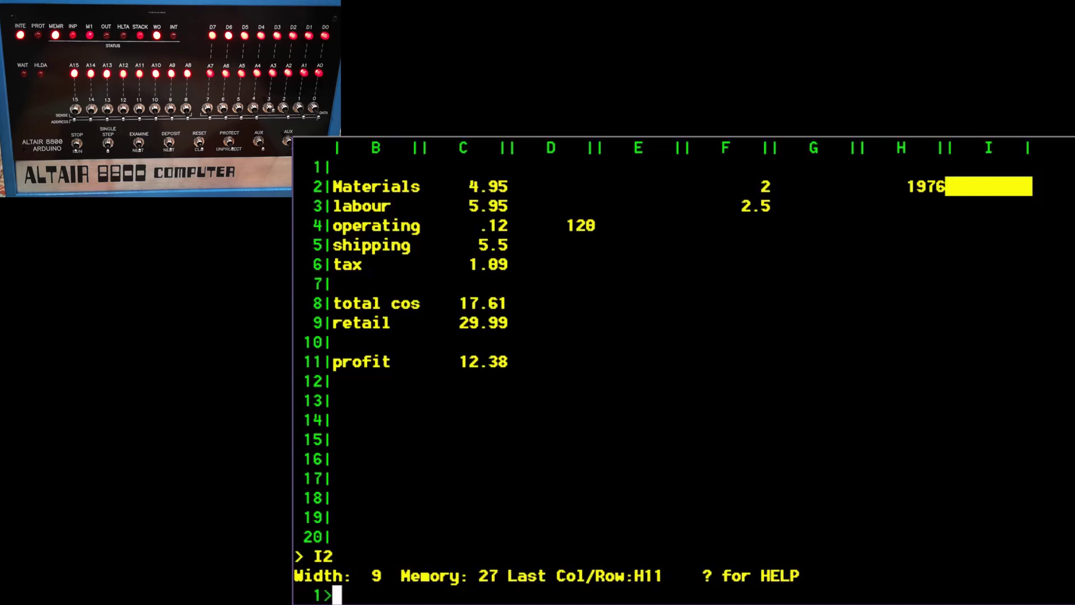
pyautogui.press('Left')
pyautogui.press('Left')
pyautogui.press('Left')
pyautogui.press('Left')
pyautogui.press('Left')
pyautogui.press('Left')
pyautogui.press('Left')
pyautogui.press('Left')
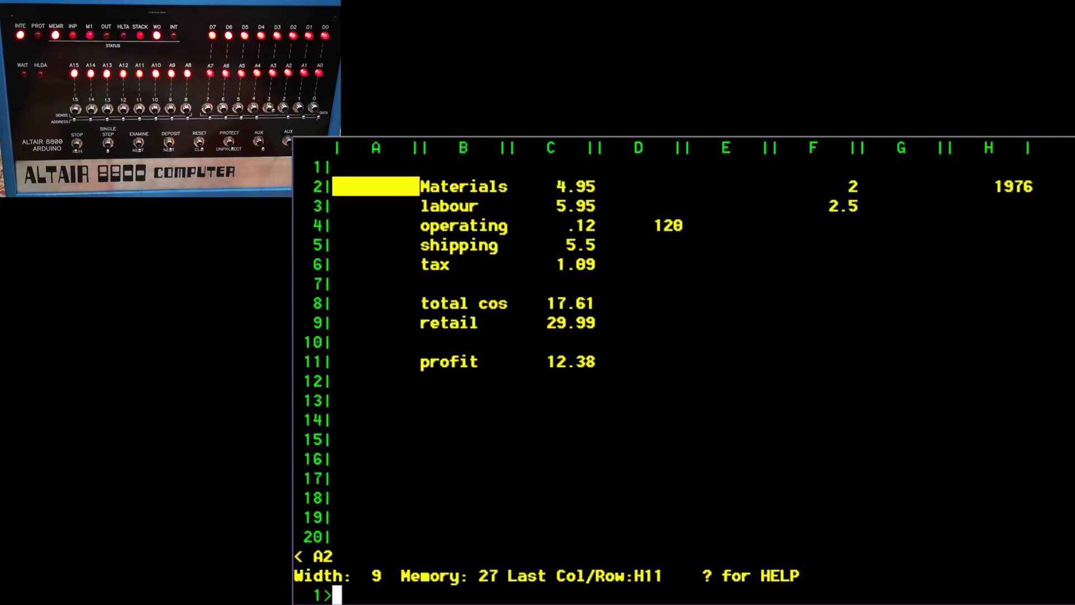
# Force repeated recalculations with ! until F2 reaches 13, H2 shows 1987, shipping 16.5 and profit 1.38
pyautogui.press('!')
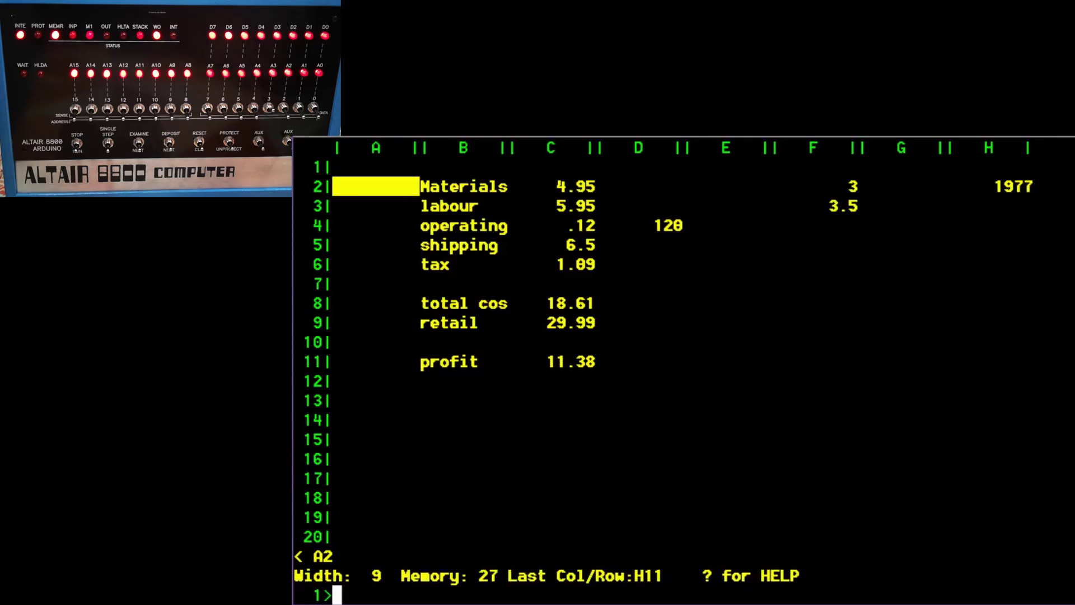
pyautogui.press('!')
pyautogui.press('!')
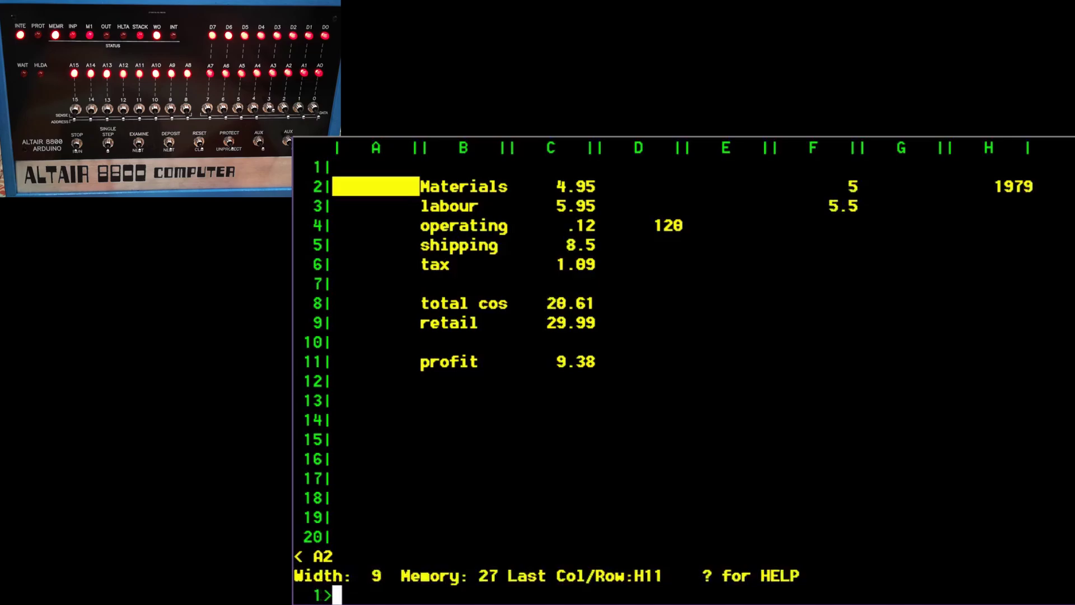
pyautogui.press('!')
pyautogui.press('!')
pyautogui.press('!')
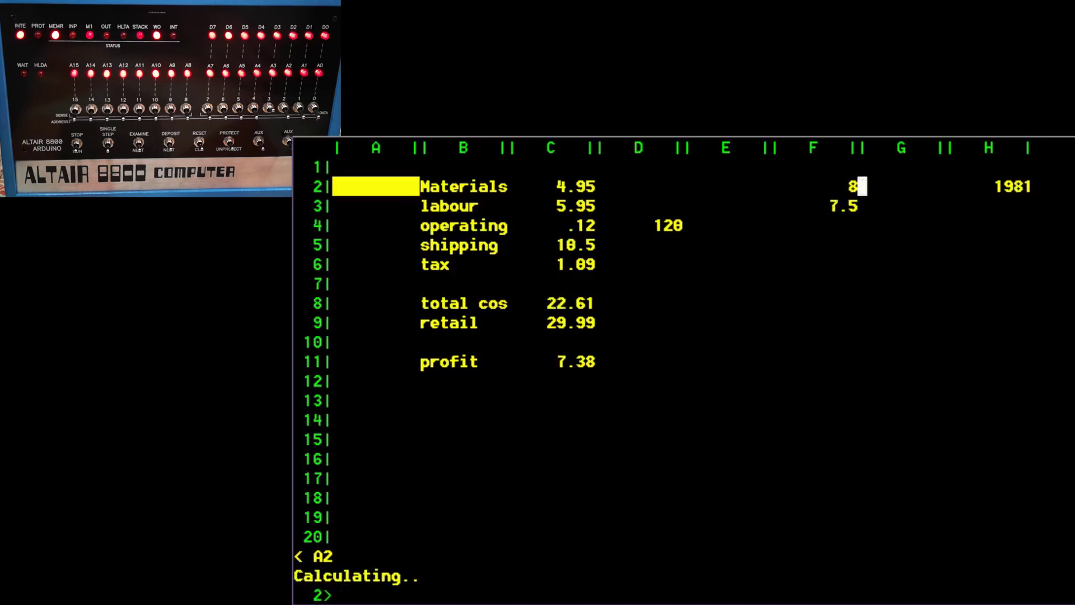
pyautogui.press('!')
pyautogui.press('!')
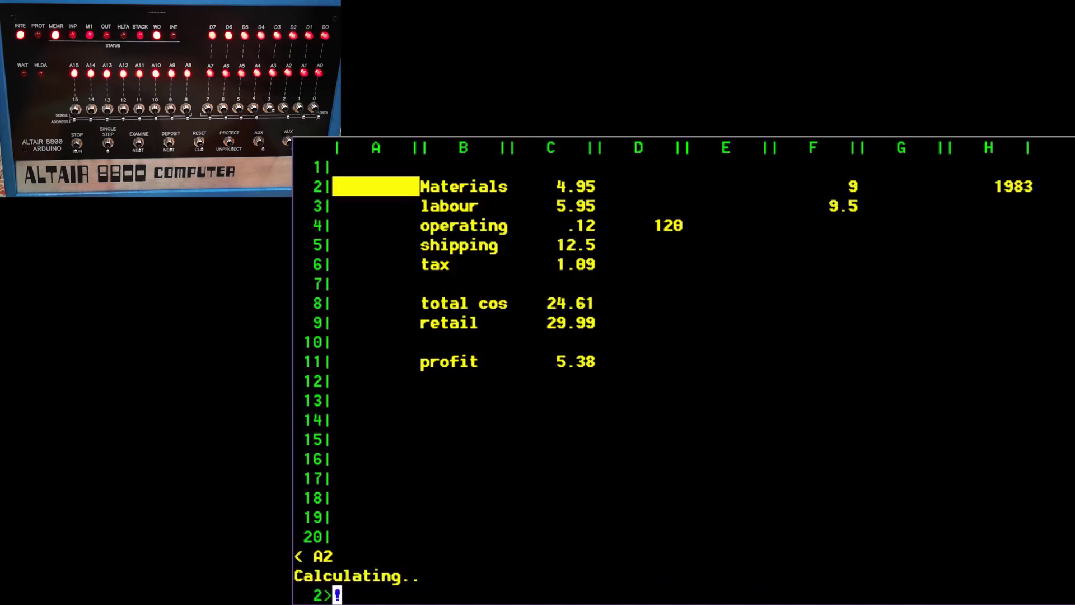
pyautogui.press('!')
pyautogui.press('!')
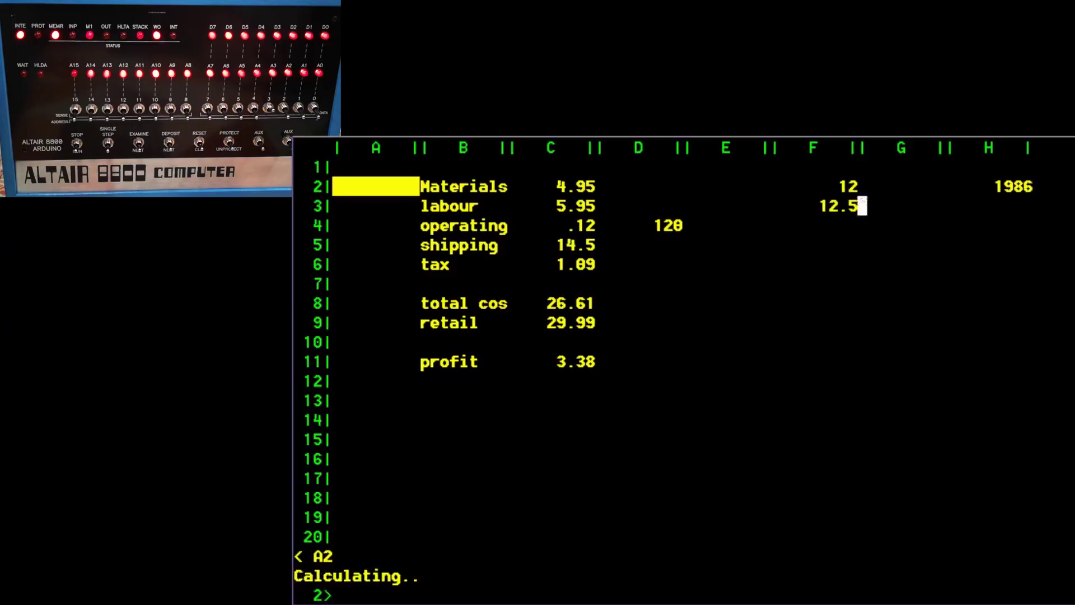
pyautogui.press('!')
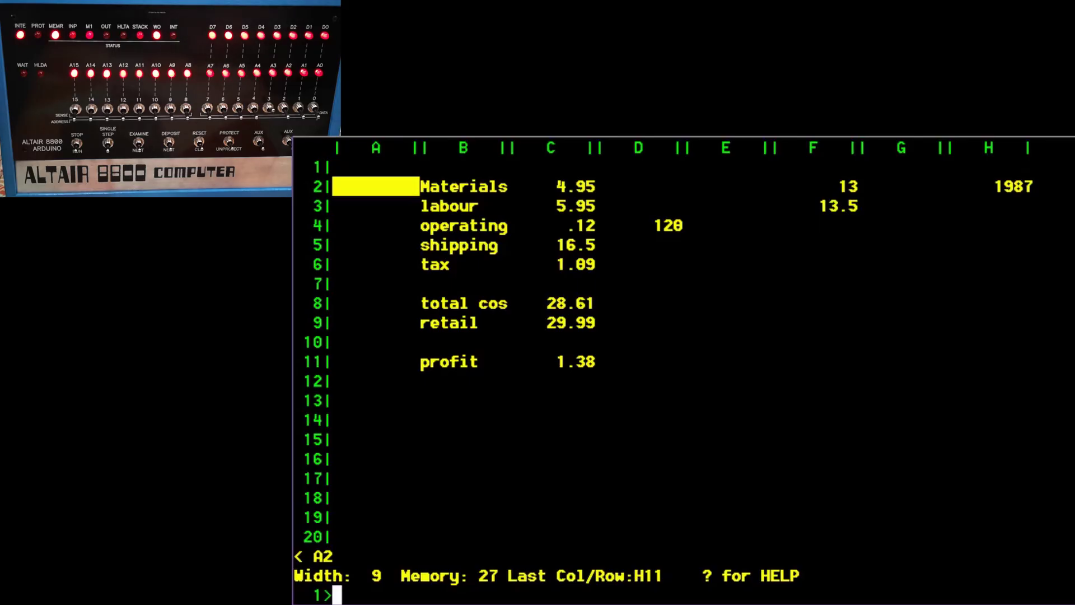
pyautogui.press('Down')
pyautogui.press('Down')
pyautogui.press('Down')
pyautogui.press('Down')
pyautogui.press('Down')
pyautogui.press('Down')
pyautogui.press('Down')
pyautogui.press('Down')
pyautogui.press('Down')
pyautogui.press('Down')
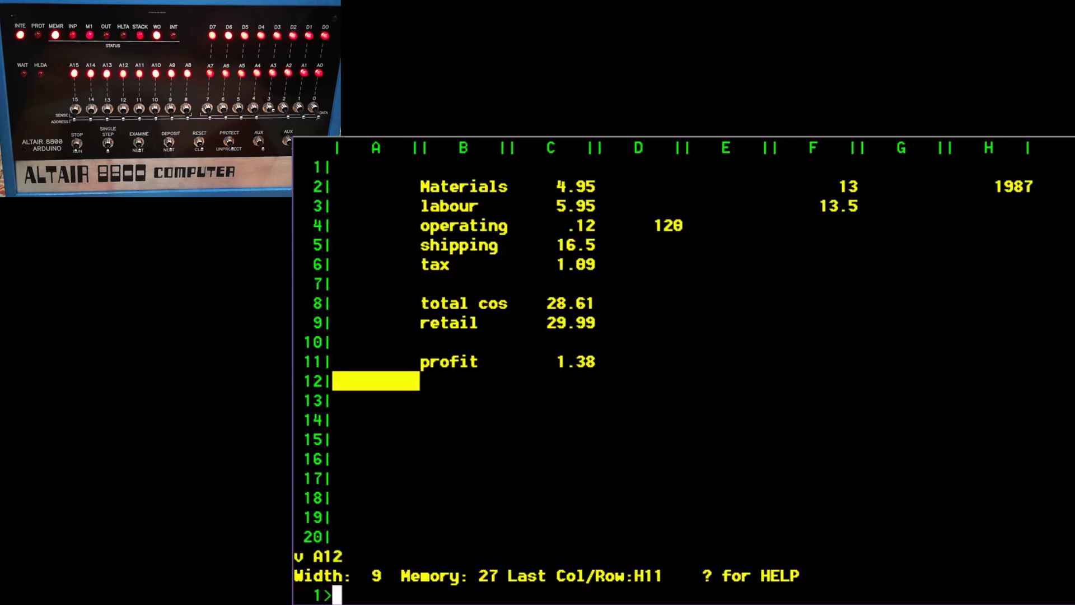
pyautogui.press('Down')
pyautogui.press('Down')
pyautogui.press('Down')
pyautogui.press('Down')
pyautogui.press('Down')
pyautogui.press('Down')
pyautogui.press('Down')
pyautogui.press('Down')
pyautogui.press('Down')
pyautogui.press('Down')
pyautogui.press('Down')
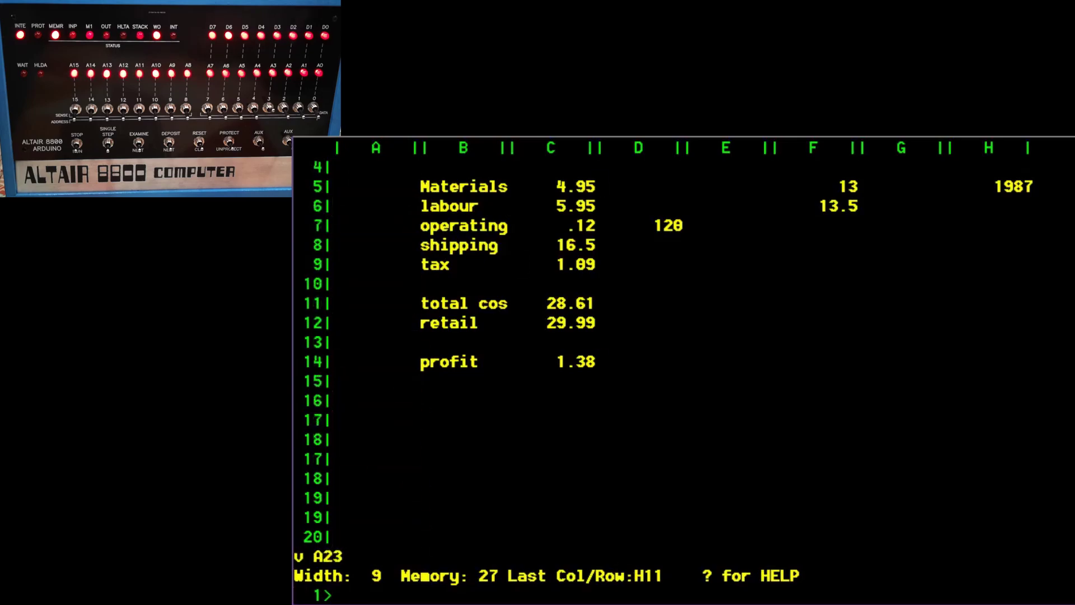
pyautogui.press('Down')
pyautogui.press('Right')
pyautogui.press('Right')
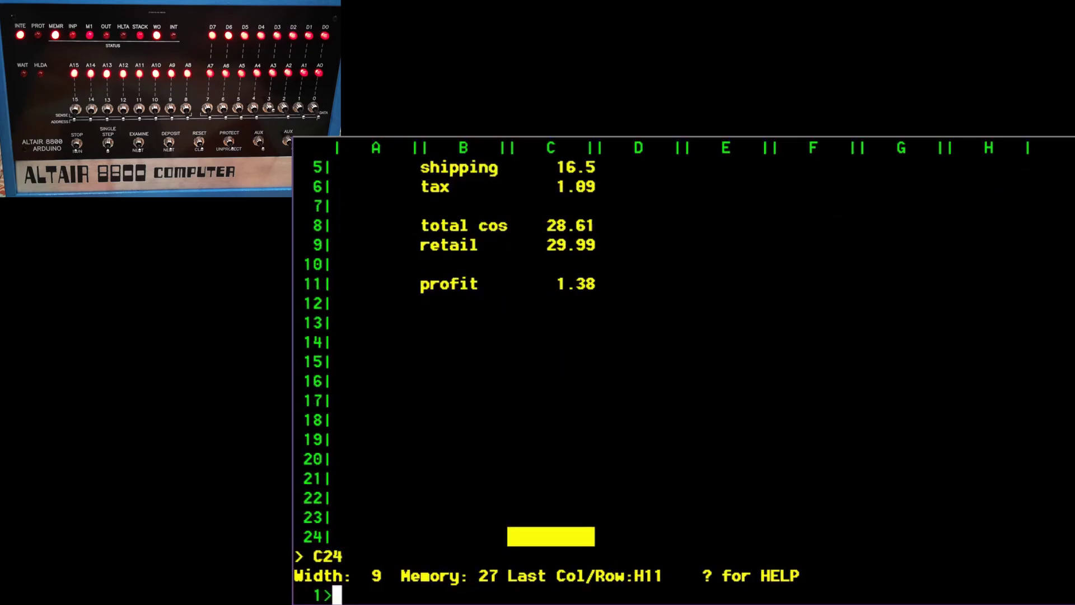
pyautogui.press('Right')
pyautogui.press('Right')
pyautogui.press('Right')
pyautogui.press('Right')
pyautogui.press('Right')
pyautogui.press('Right')
pyautogui.press('Right')
pyautogui.press('Right')
pyautogui.press('Right')
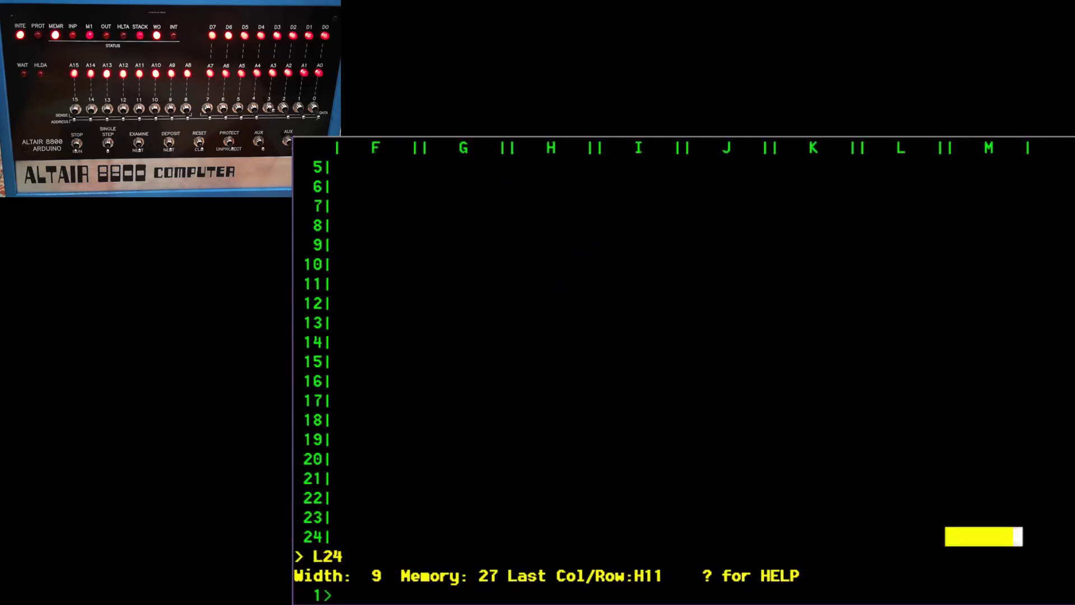
pyautogui.press('Right')
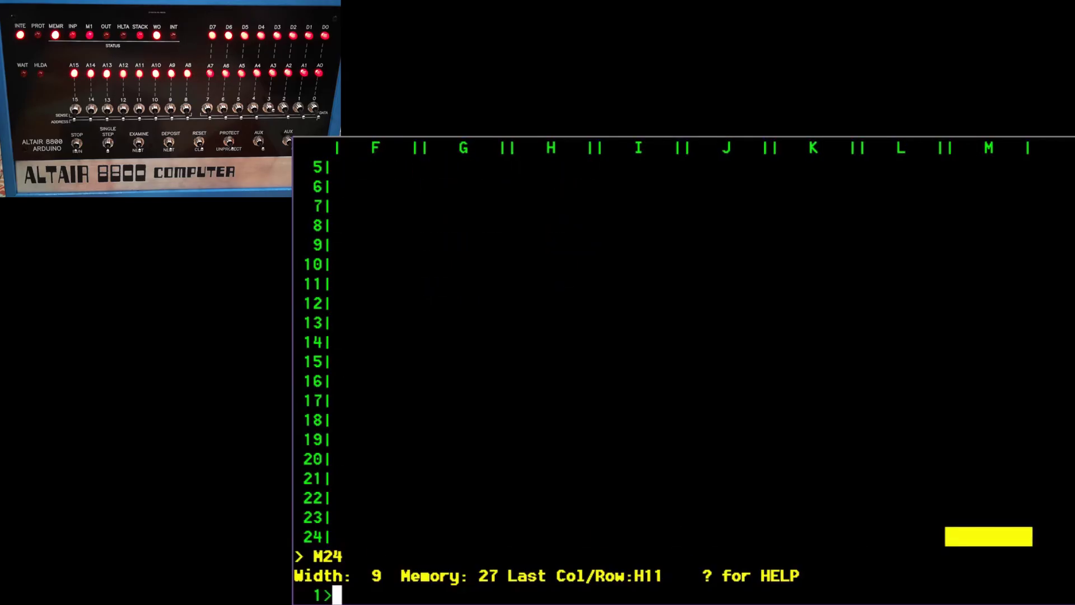
pyautogui.press('Home')
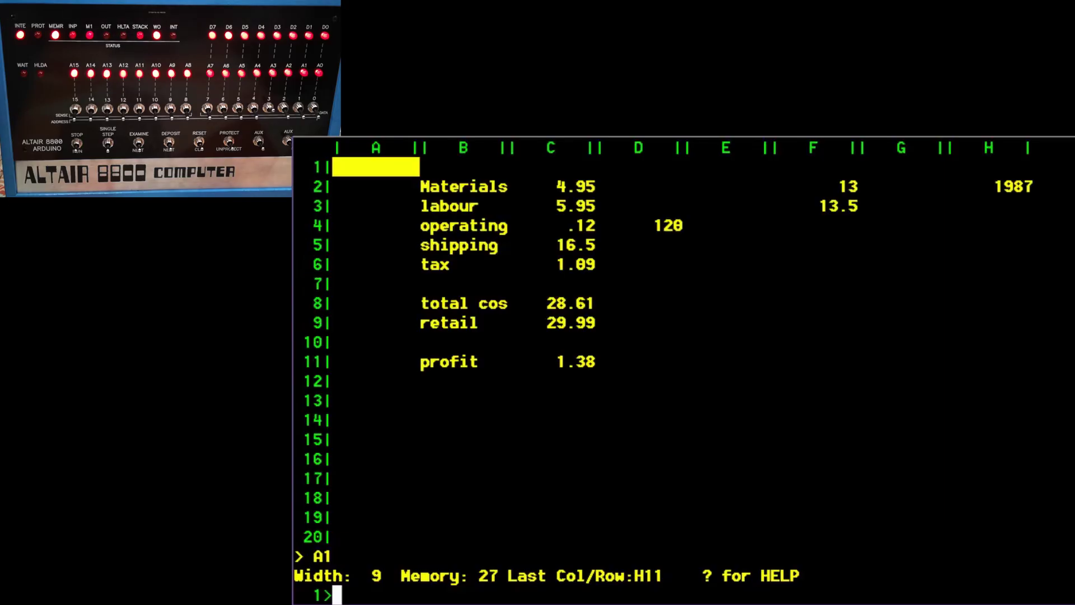